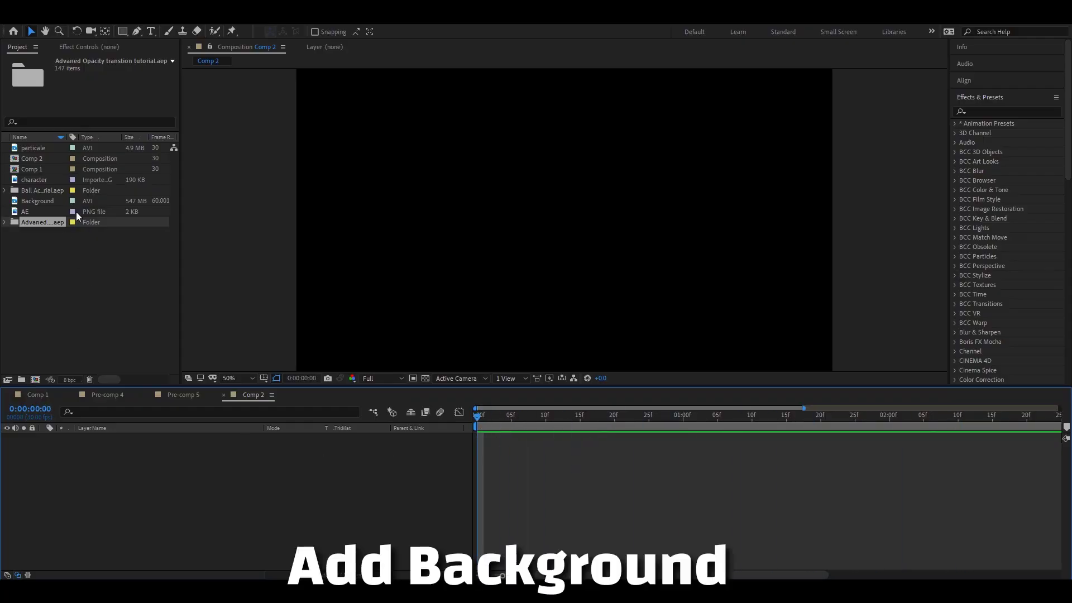
Add the Background footage to Comp 2 and zoom the timeline in to single frames
drag(42, 200, 485, 447)
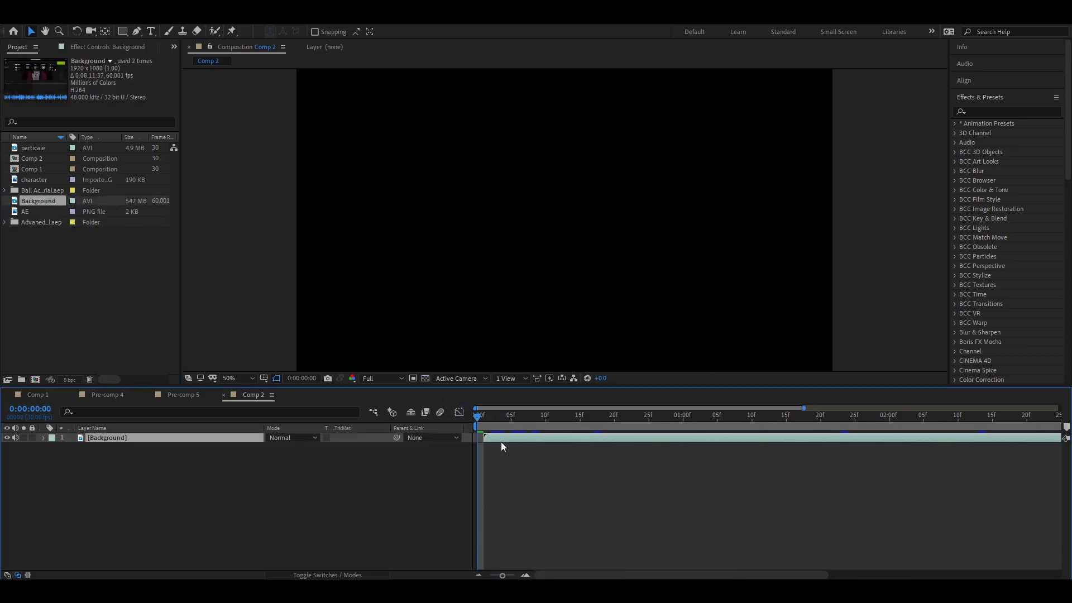
click(478, 575)
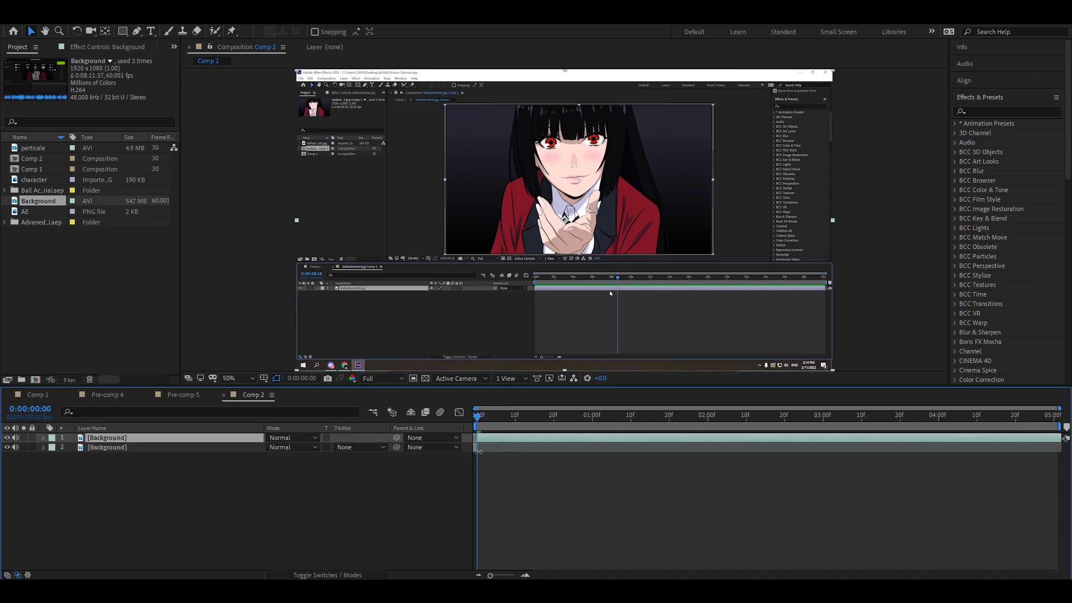
click(491, 454)
click(525, 574)
click(525, 575)
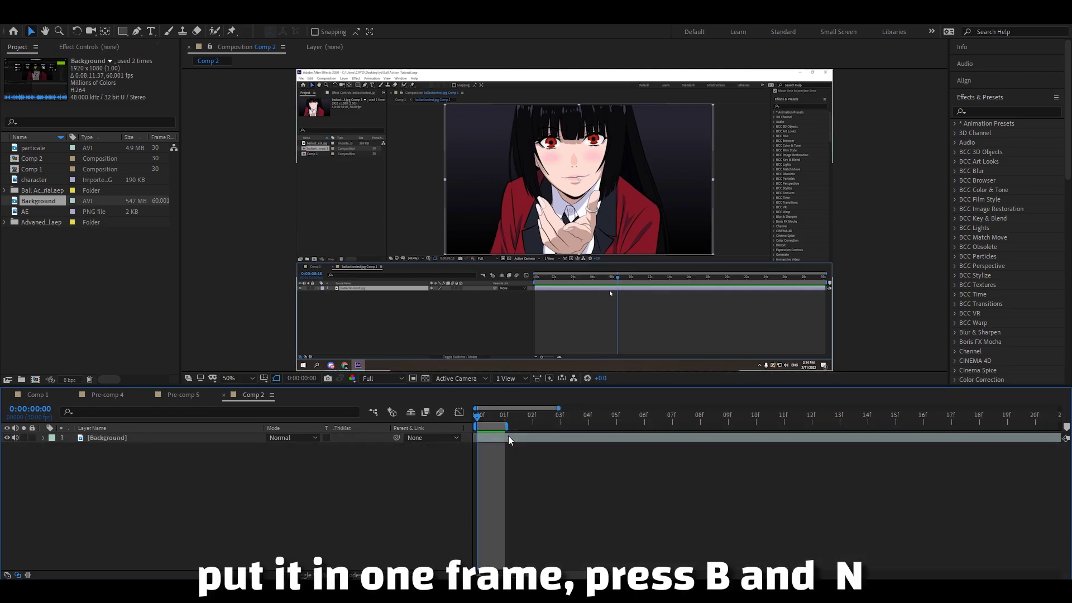
Limit the work area to the first frame, from 00f to 01f
click(491, 437)
click(500, 422)
key(b)
key(n)
key(F2)
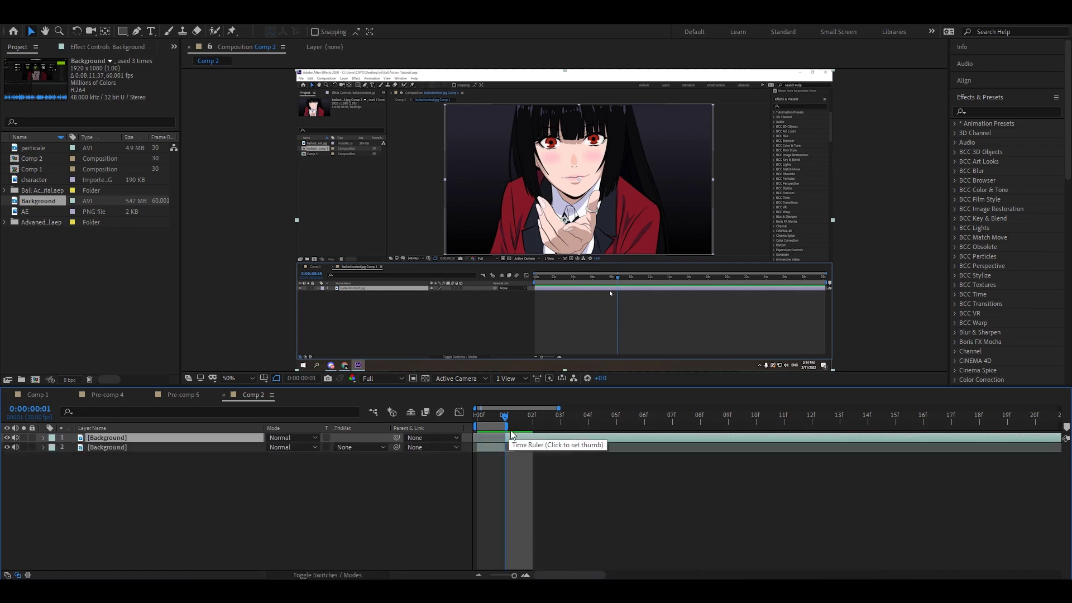
click(497, 422)
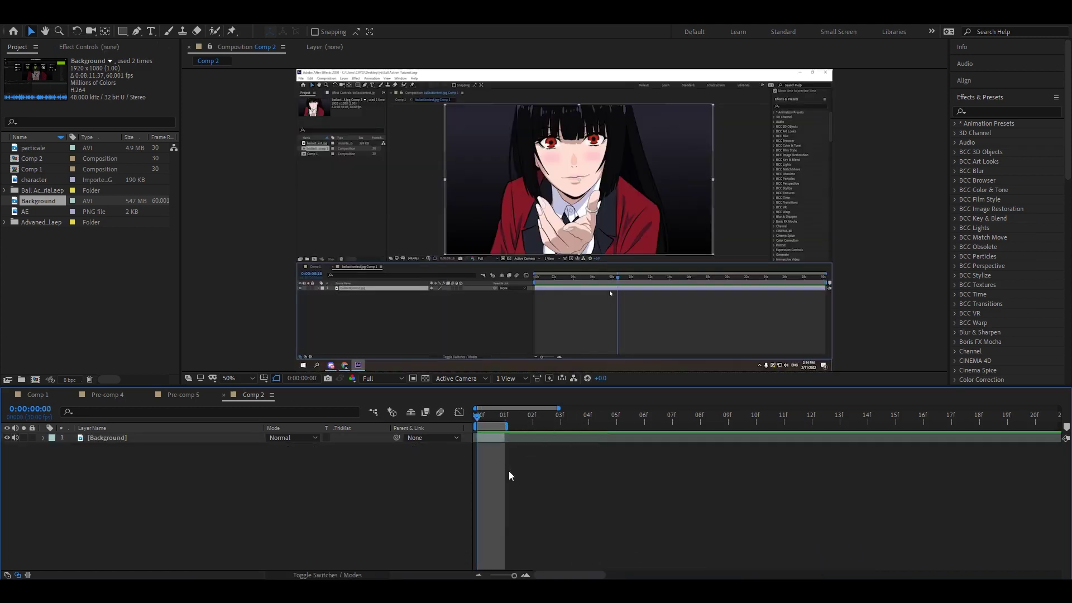
click(488, 440)
click(985, 114)
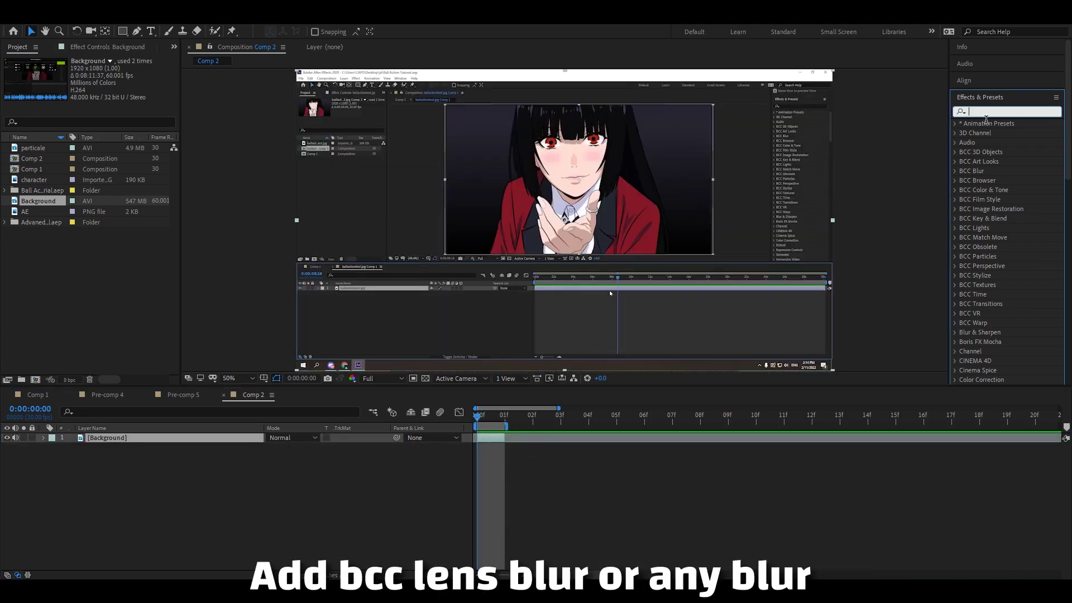
Apply BCC Lens Blur OBS to Background with Iris Scale 3 and Sharp quality
text(bcc le)
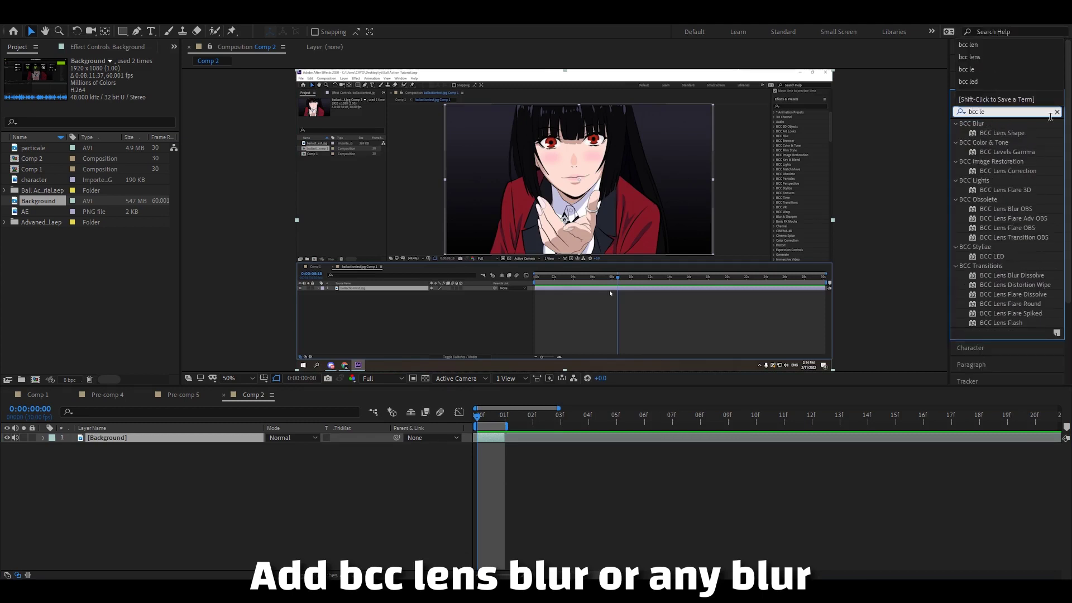
double_click(1007, 209)
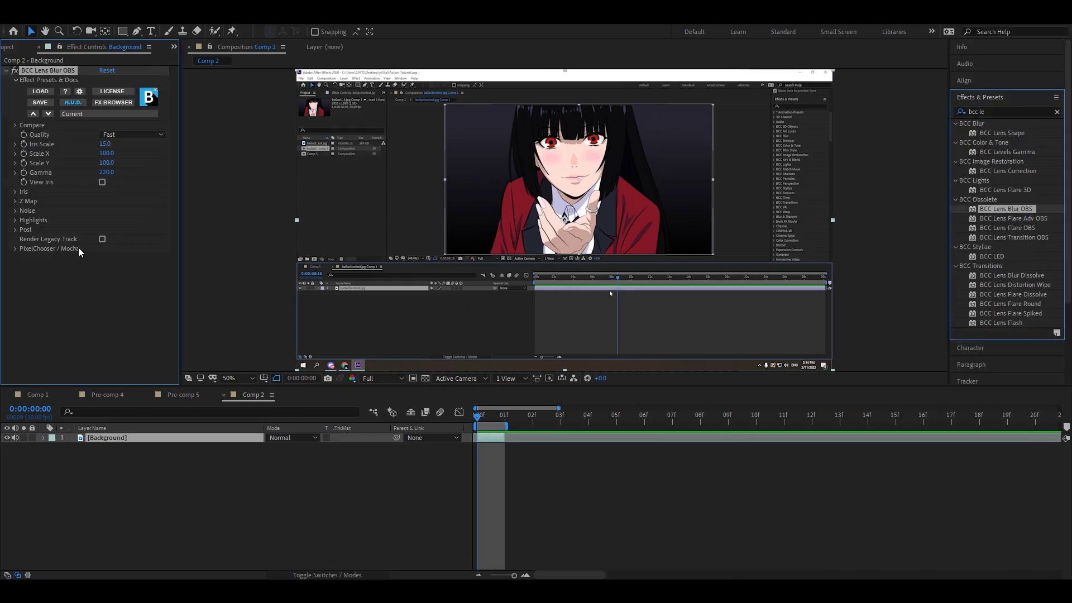
click(105, 144)
text(4)
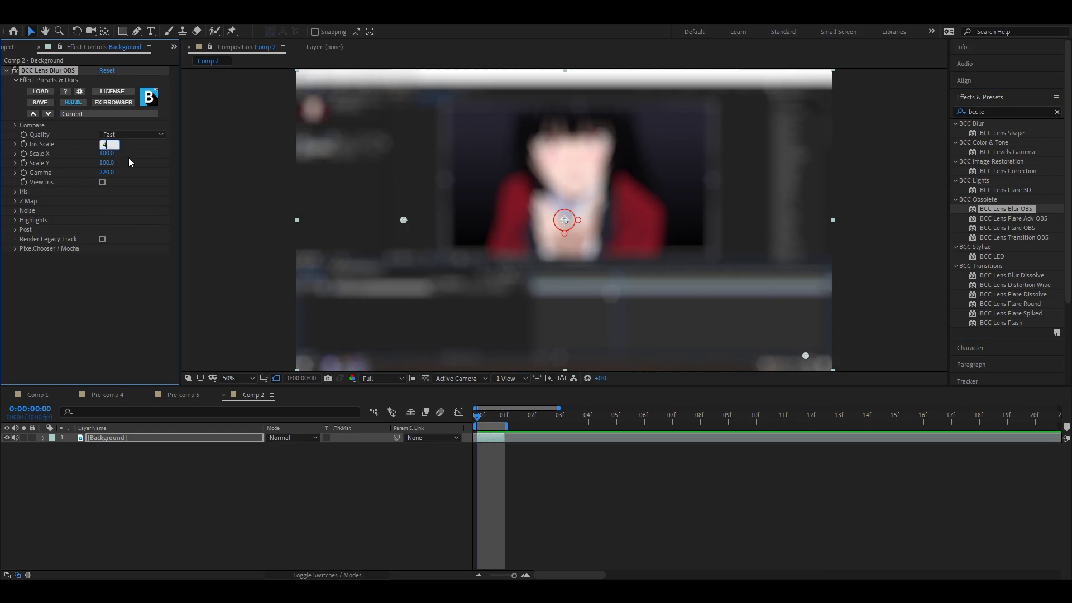
key(Return)
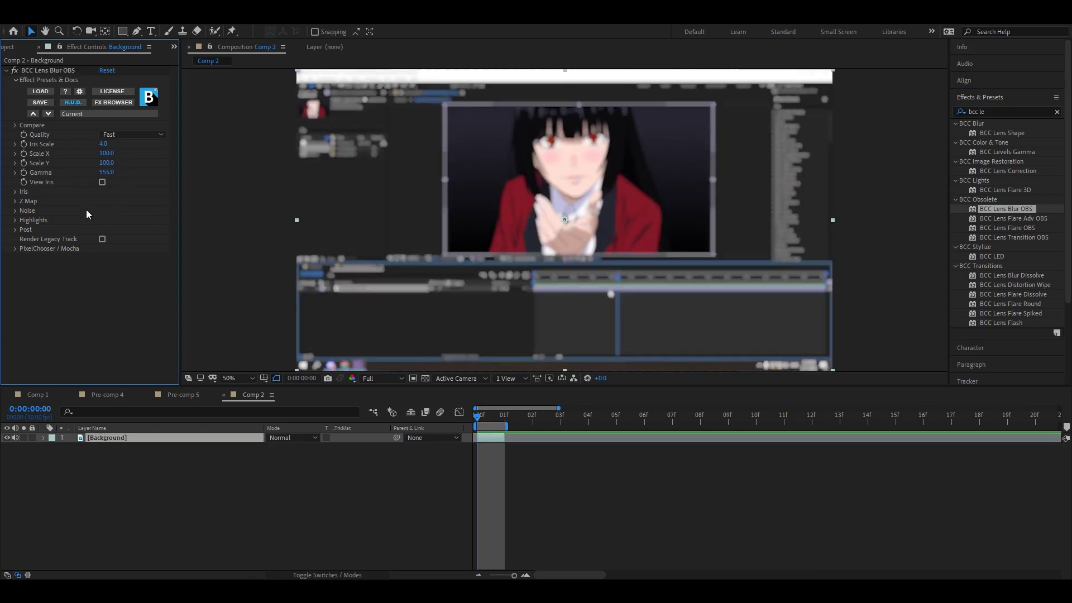
click(118, 137)
click(125, 173)
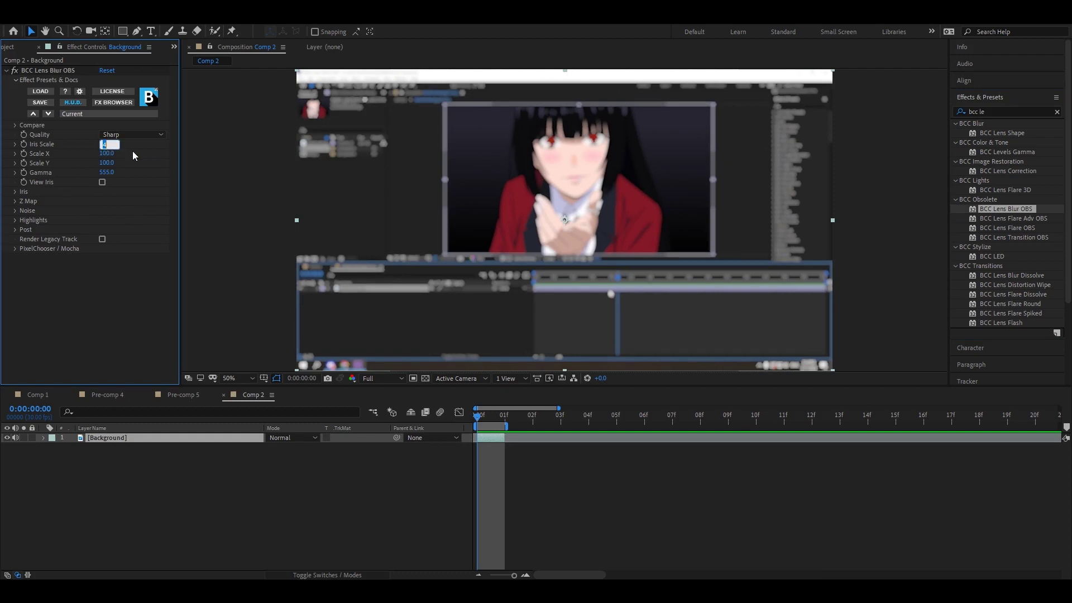
text(3)
key(Return)
Add a Tint effect at 60% amount to the Background layer
click(997, 114)
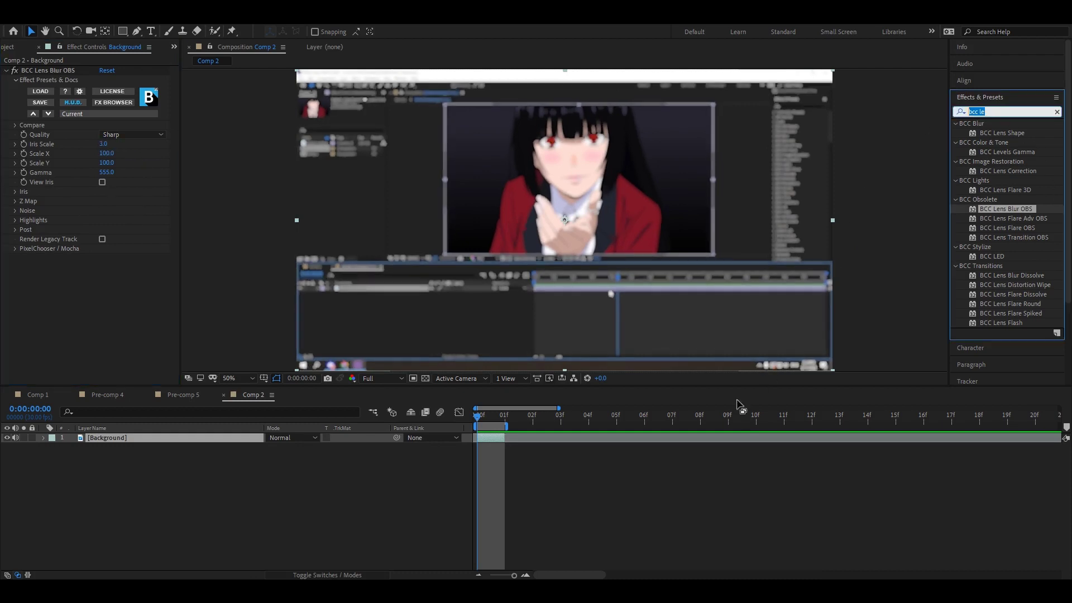
text(tint)
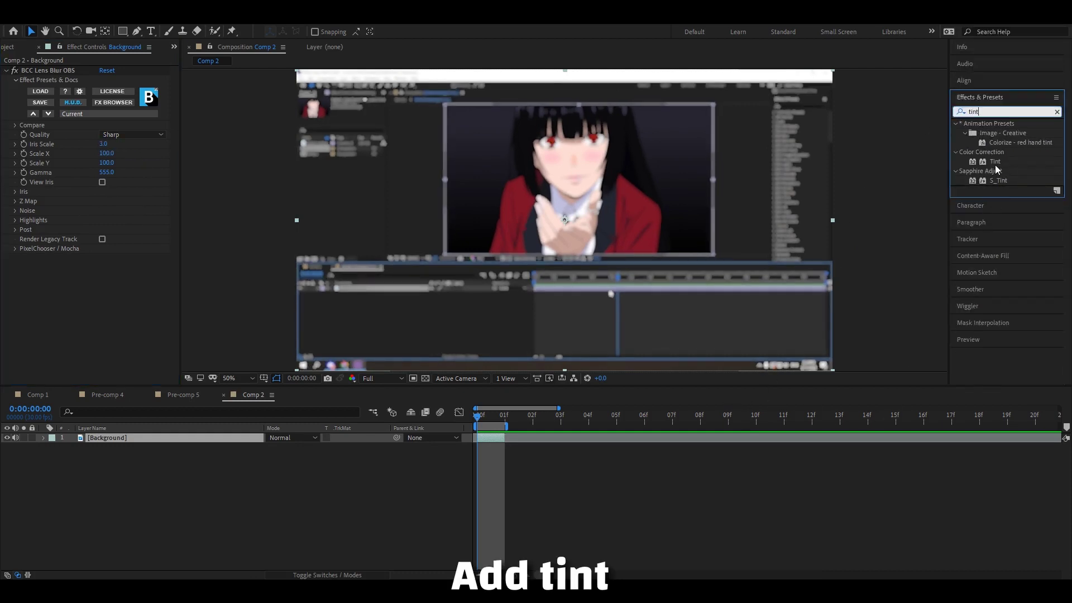
drag(994, 161, 106, 340)
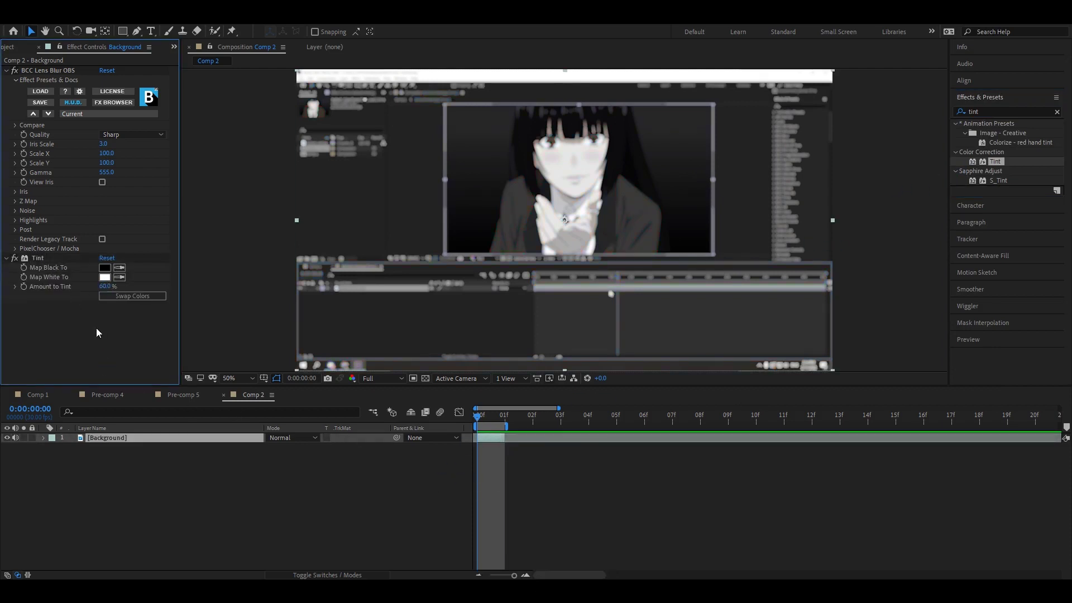
click(7, 257)
click(6, 70)
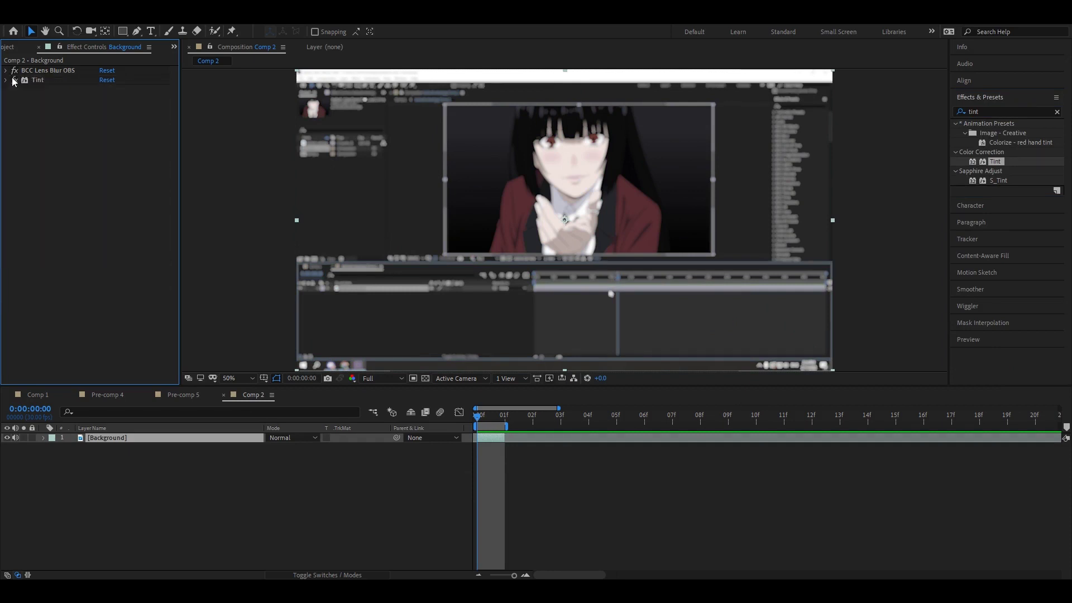
click(509, 479)
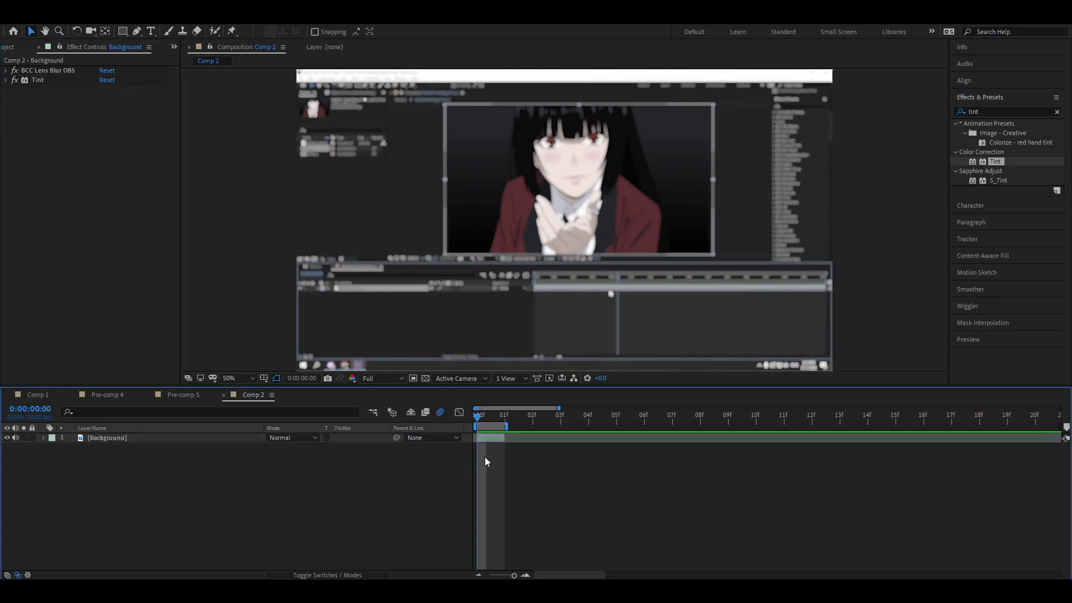
click(485, 441)
Create a black solid named Bars and trim it to a single frame
right_click(472, 437)
mouse_move(493, 444)
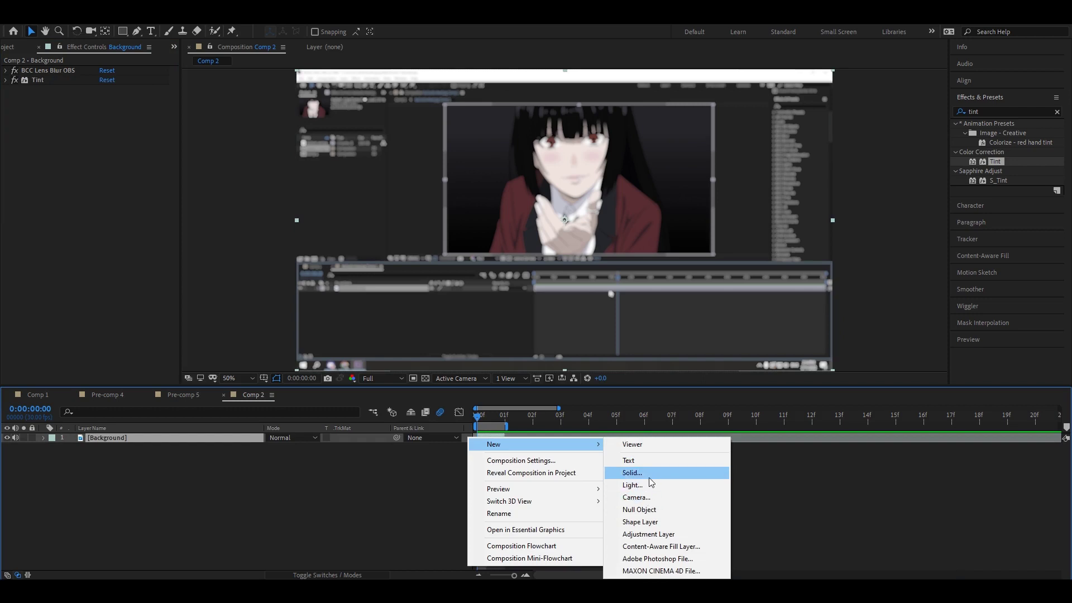
click(634, 473)
drag(140, 25, 409, 141)
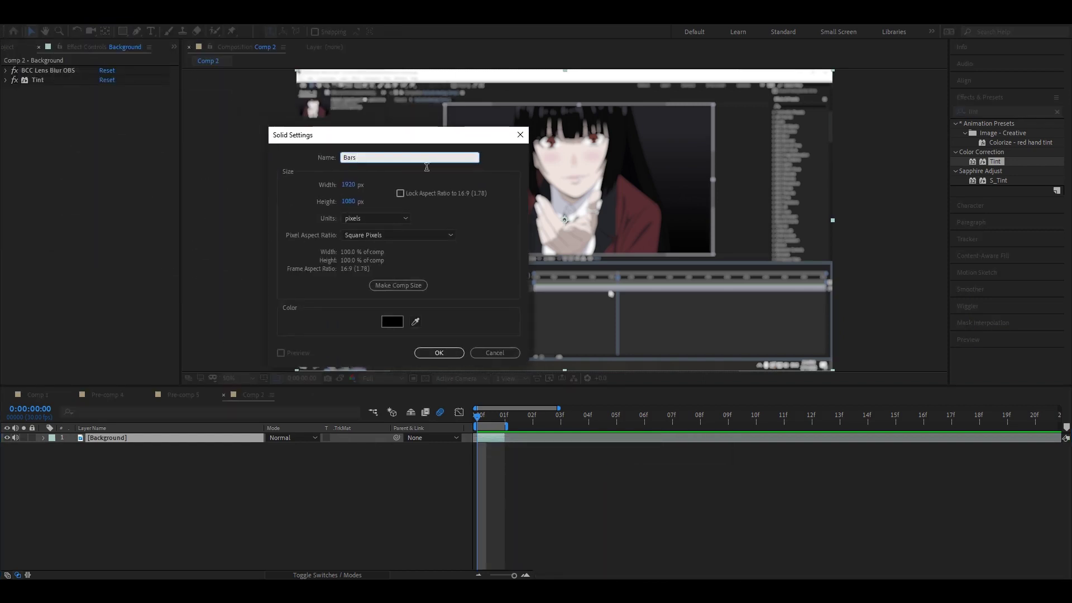
click(440, 354)
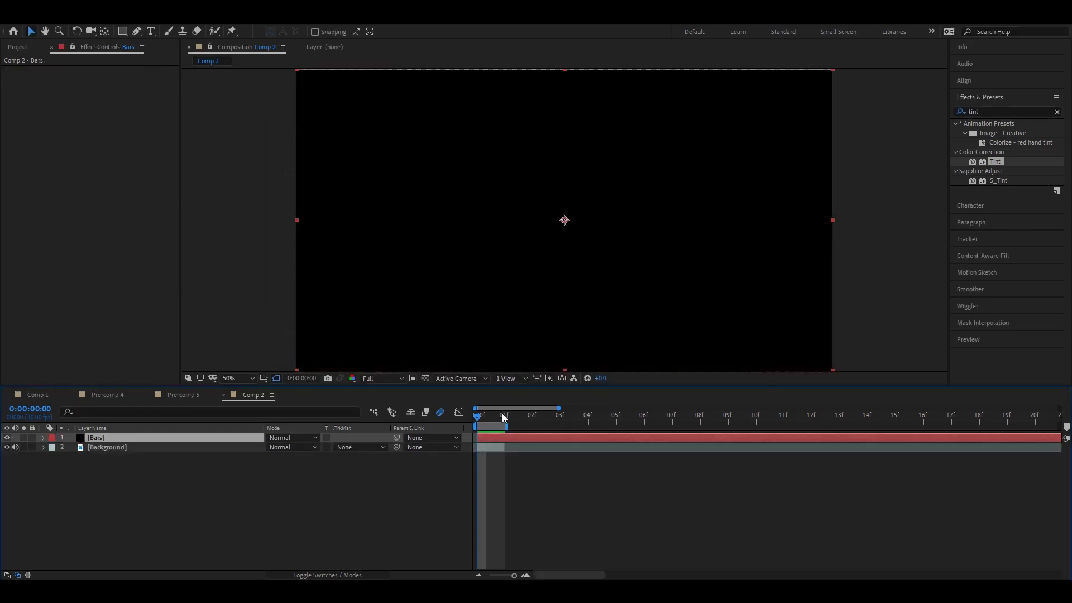
key(alt+bracketright)
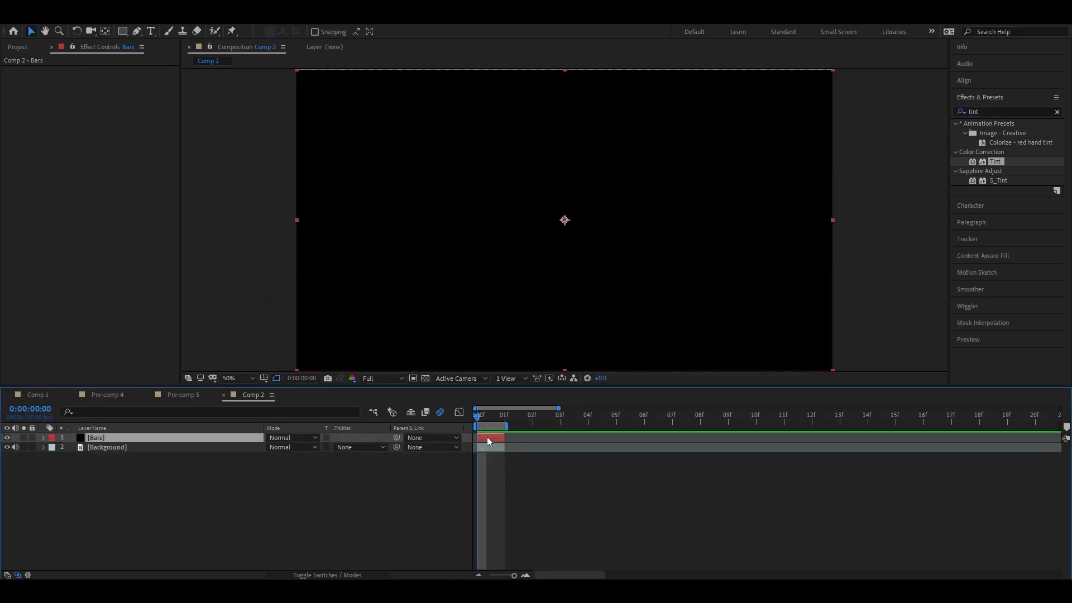
Apply CC Jaws to Bars with 85% Completion and 0% Height
click(1000, 112)
text(c)
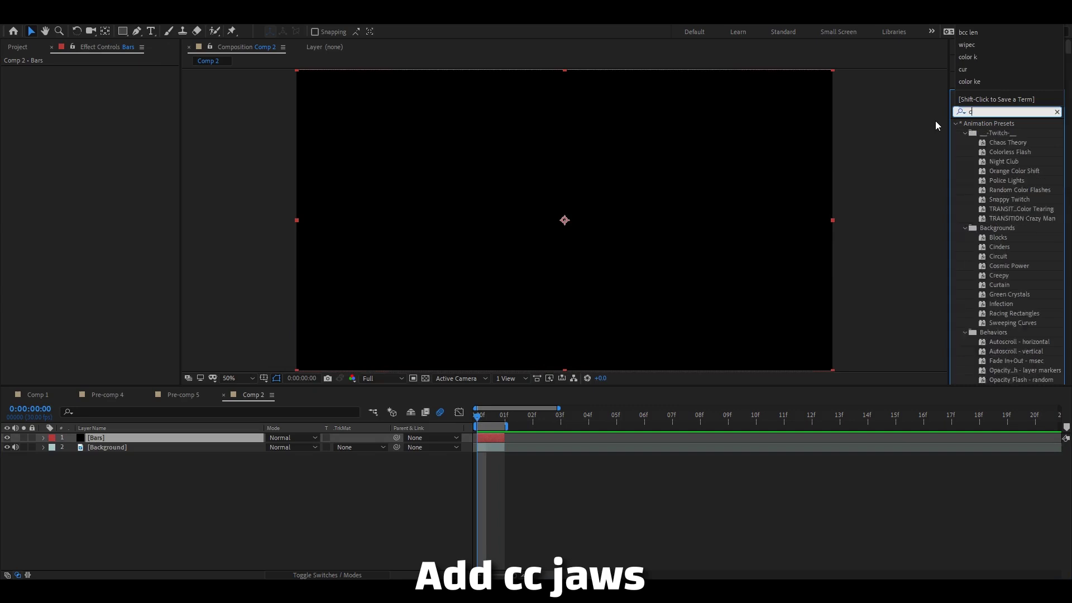
text(c jaws)
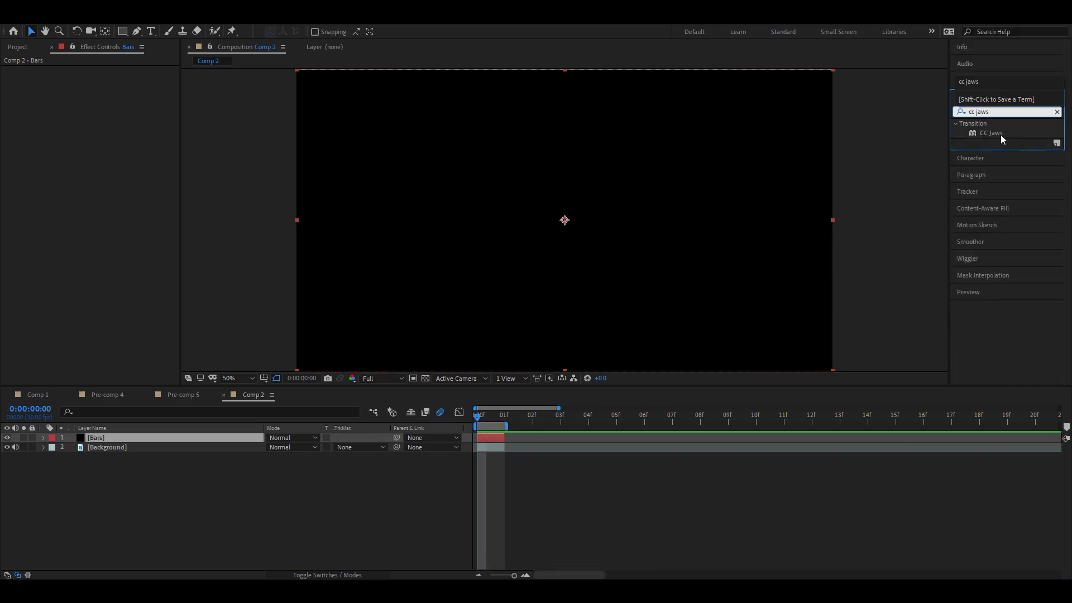
double_click(1000, 135)
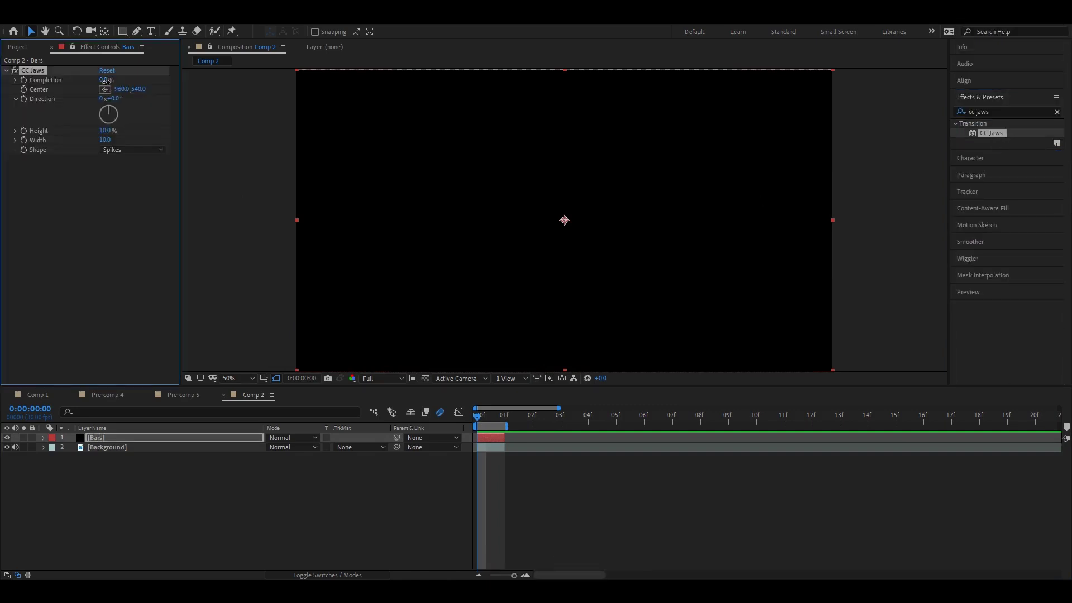
text(1)
key(Return)
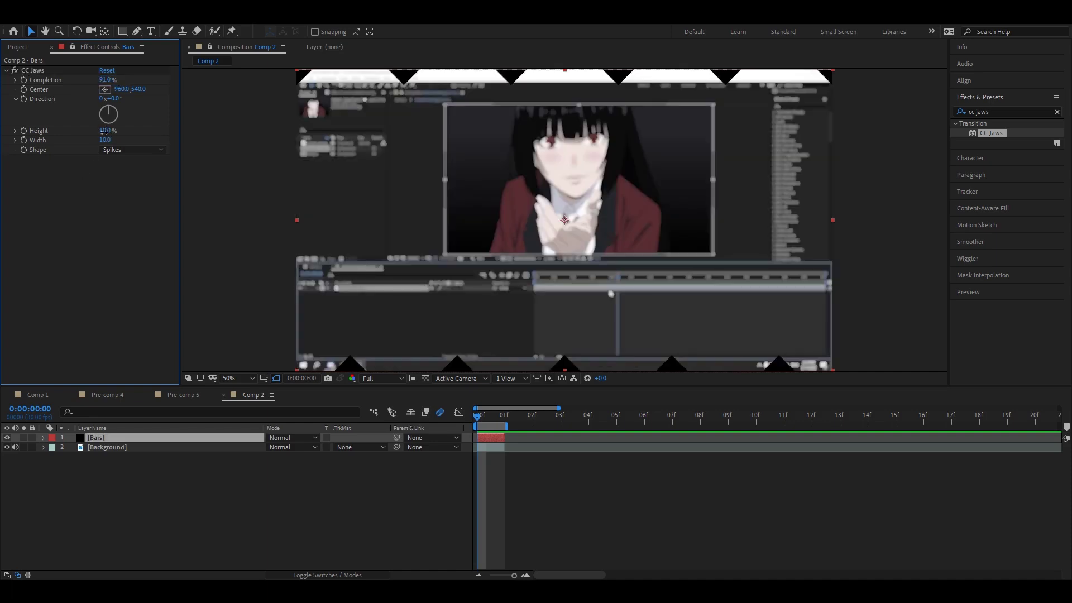
text(0)
click(613, 486)
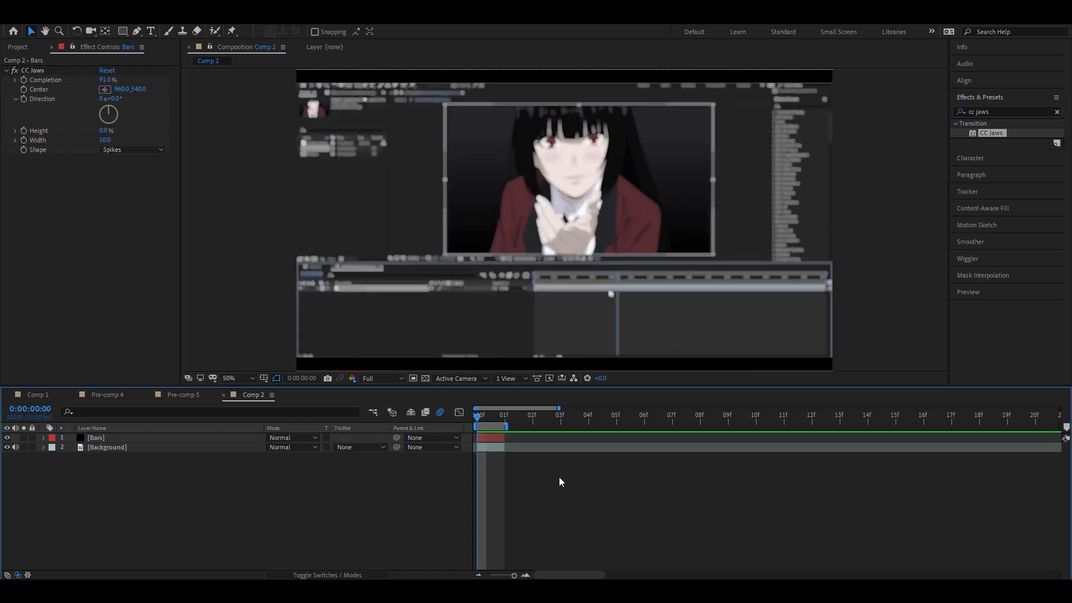
click(106, 80)
text(85)
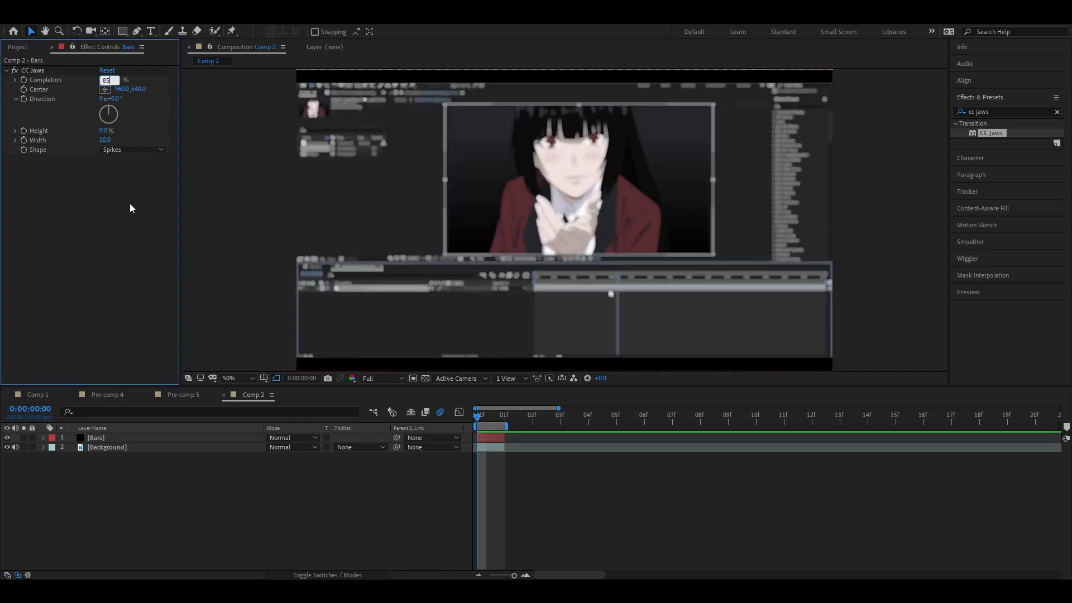
key(Return)
click(531, 486)
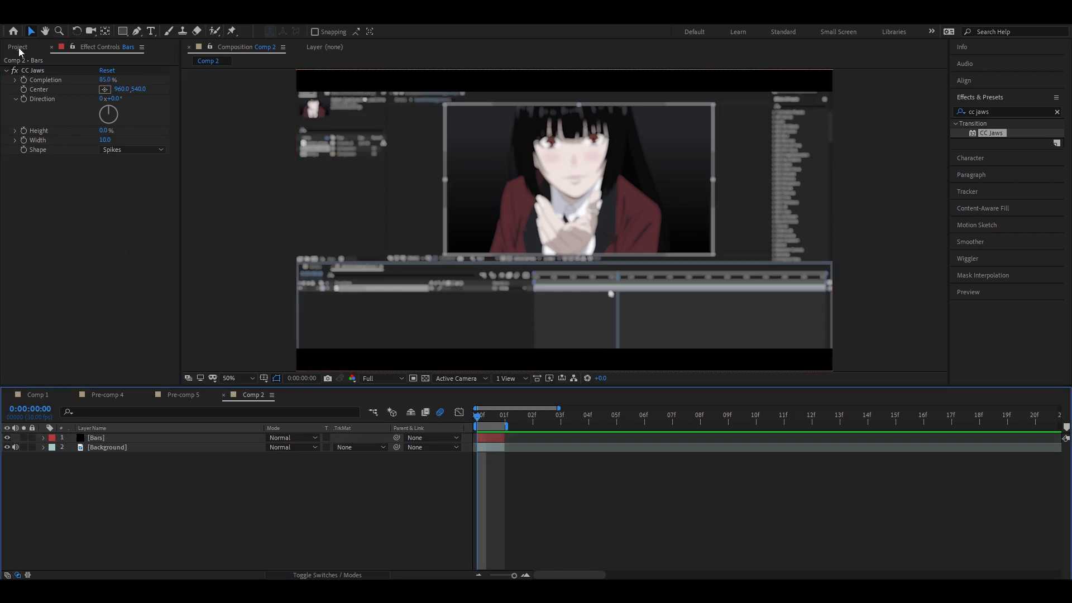
click(18, 48)
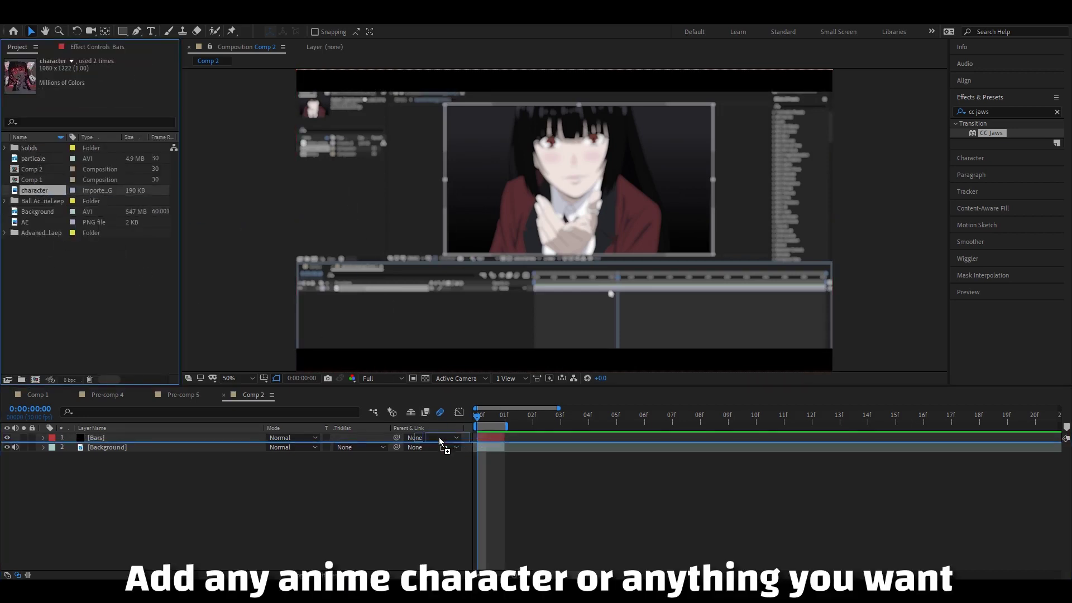
Add the character image as the top layer and split it at frame 01f
drag(42, 193, 464, 426)
key(Page_Down)
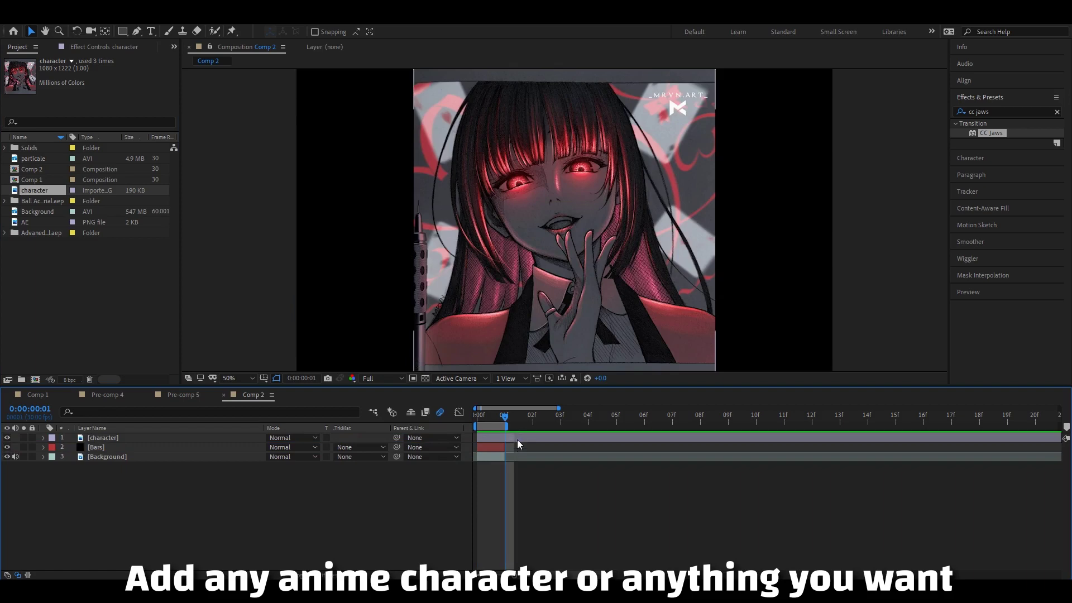
click(517, 440)
key(ctrl+d)
key([)
key(Delete)
click(482, 420)
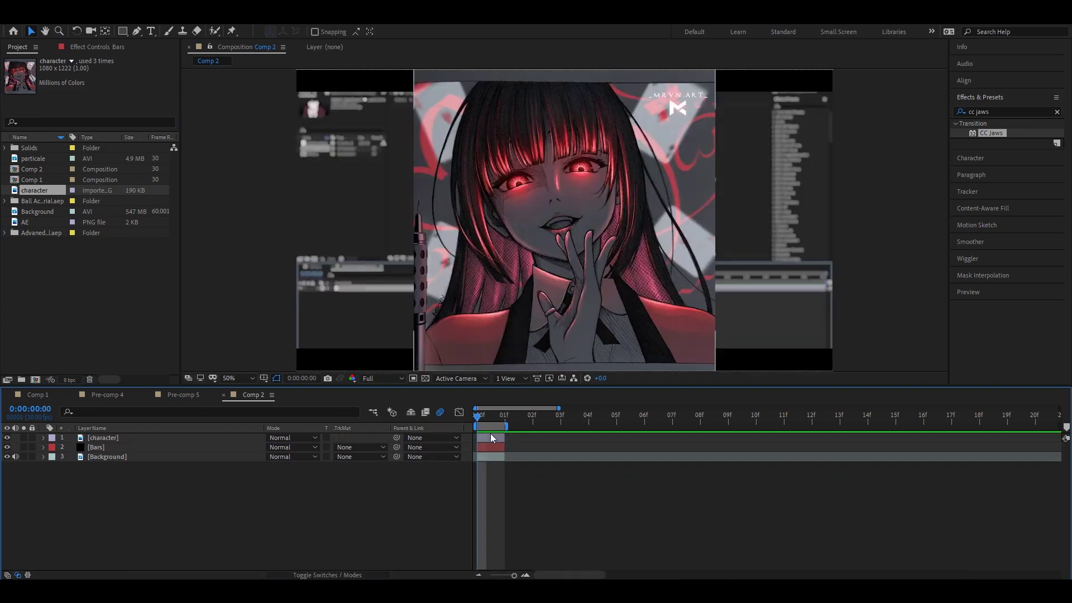
Paint Roto Brush foreground strokes over the character and along her hair
click(211, 33)
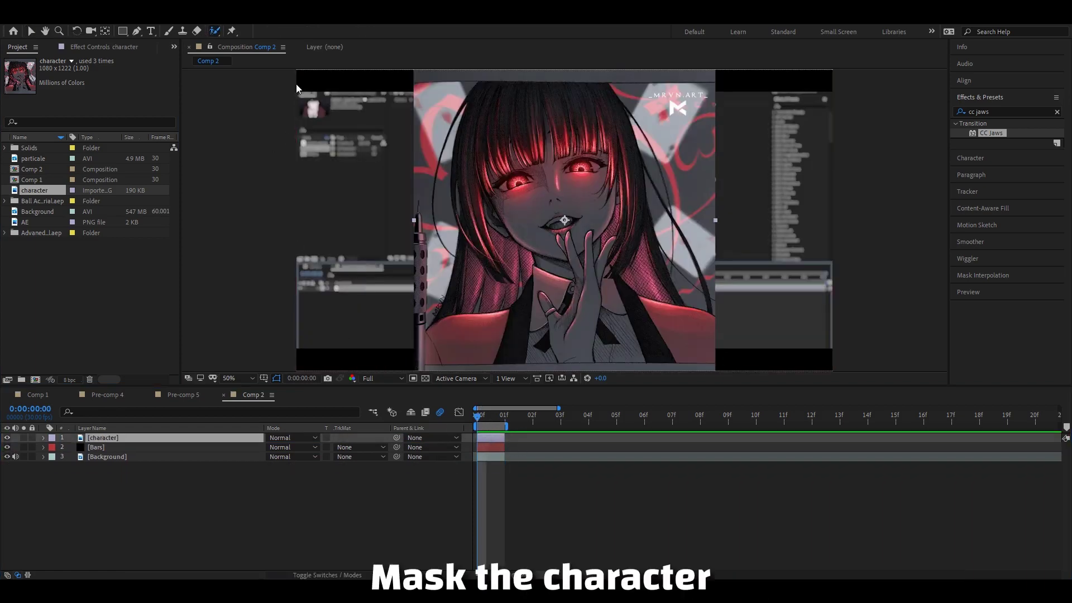
double_click(493, 433)
drag(687, 317, 644, 273)
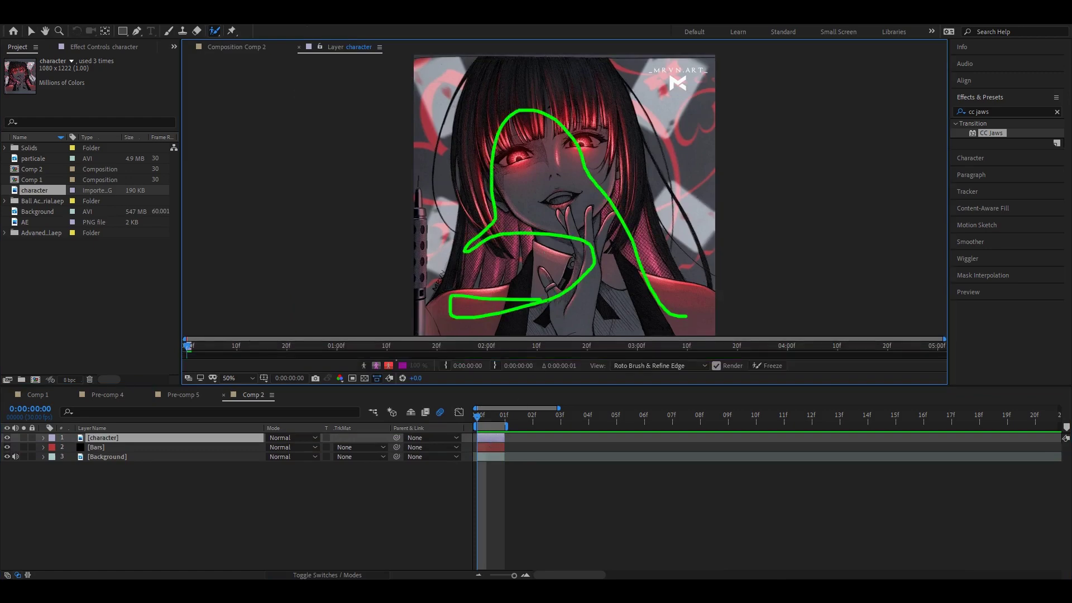
drag(548, 84, 645, 268)
scroll(698, 143, up, 4)
drag(483, 141, 563, 297)
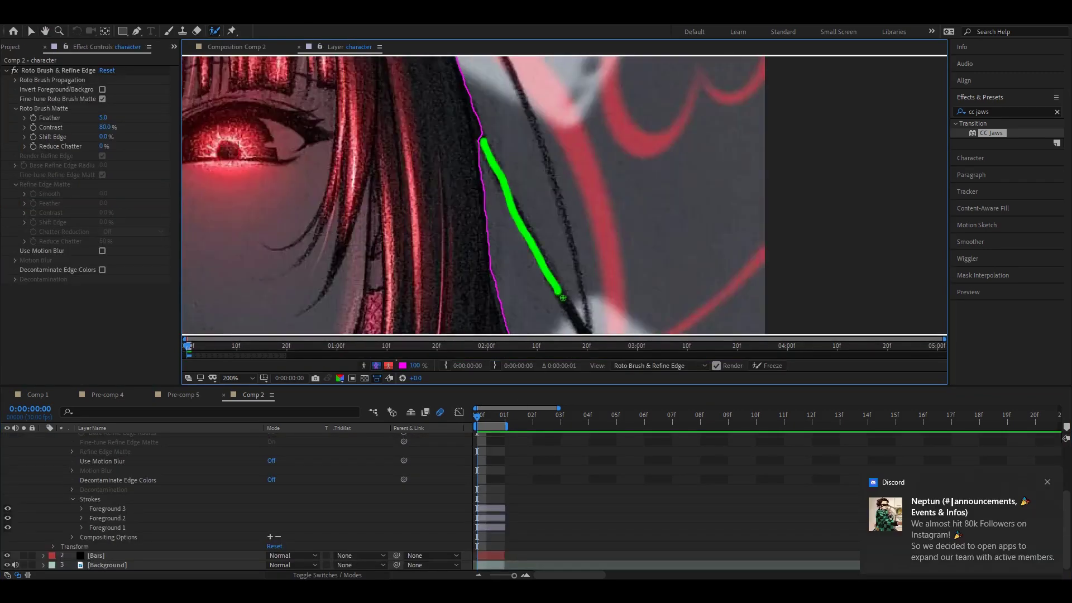
scroll(563, 298, up, 2)
drag(720, 294, 746, 305)
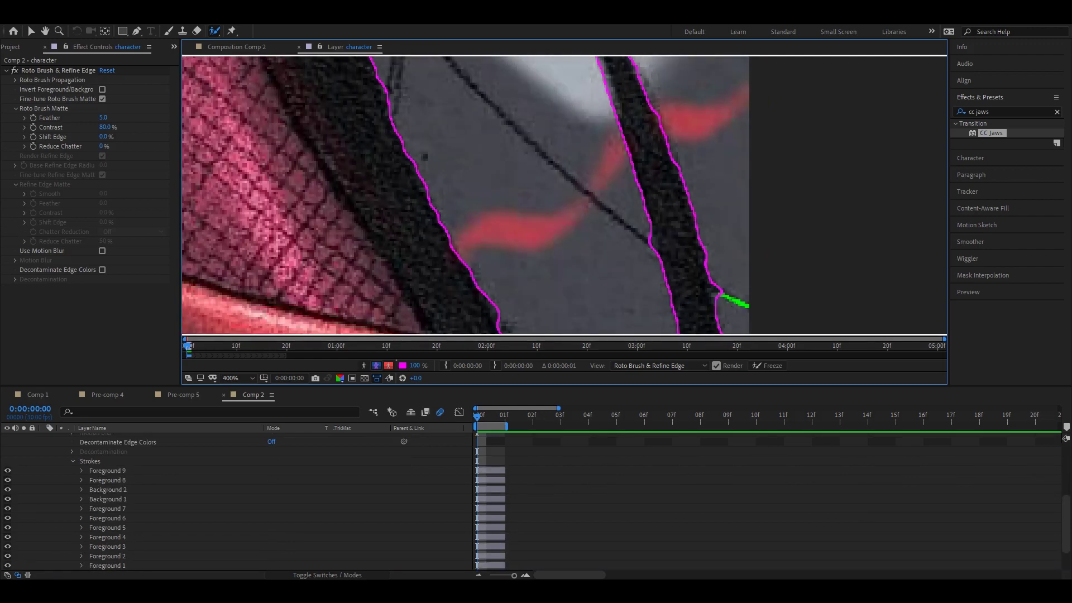
mouse_move(614, 239)
mouse_down()
mouse_move(669, 275)
mouse_move(646, 225)
mouse_move(505, 167)
mouse_up()
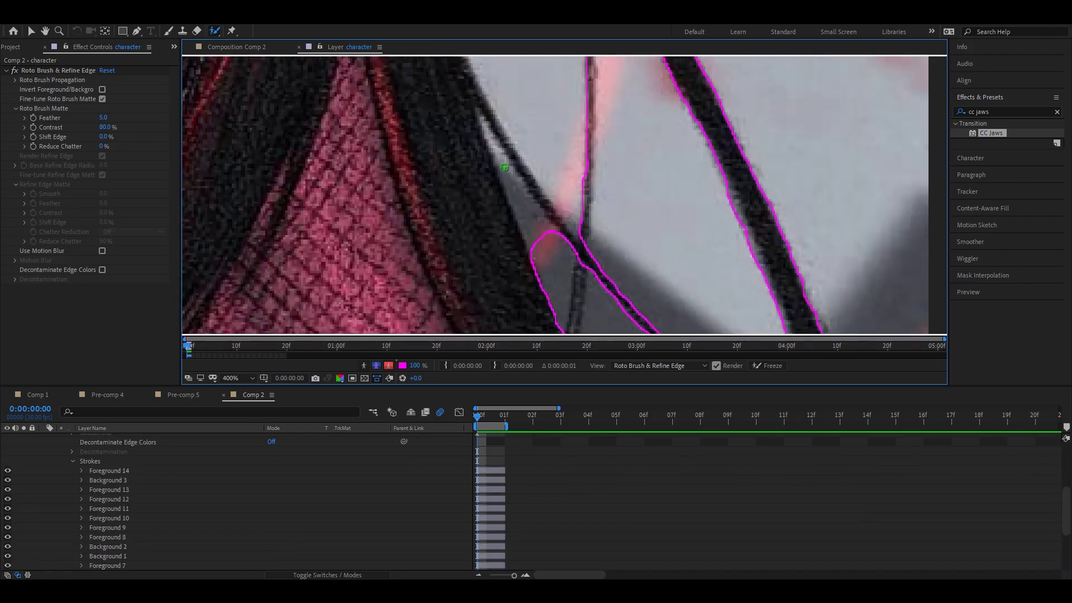
scroll(505, 167, down, 2)
drag(586, 168, 594, 259)
mouse_move(592, 123)
mouse_down()
mouse_move(553, 113)
mouse_move(512, 173)
mouse_up()
Exclude the grey gaps between hair strands and touch up the edge around the face
scroll(553, 113, up, 2)
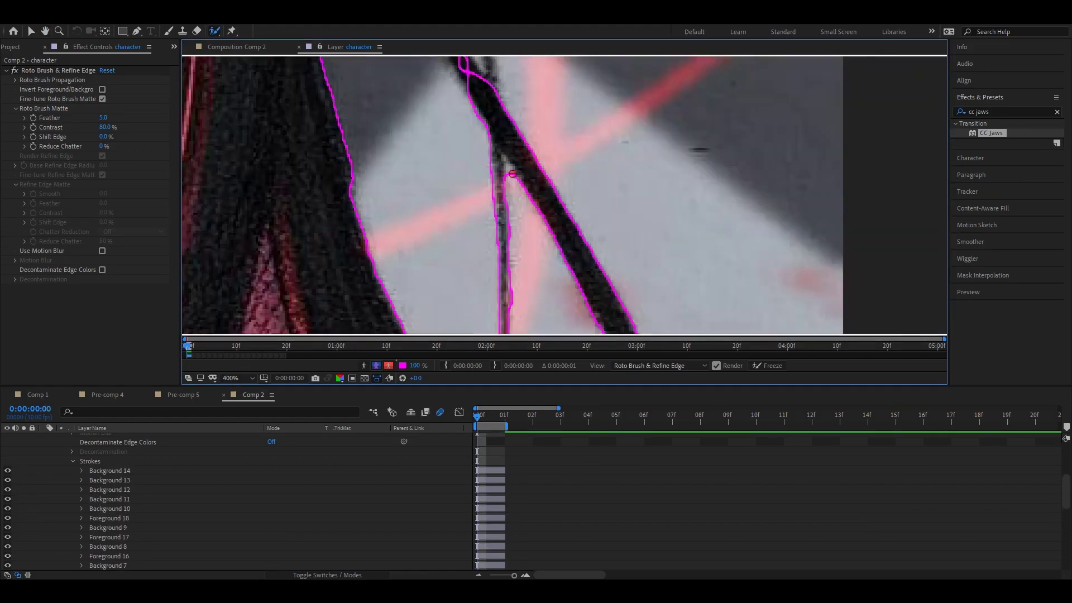
scroll(512, 173, down, 2)
mouse_move(528, 269)
mouse_down()
mouse_move(486, 212)
mouse_move(521, 239)
mouse_up()
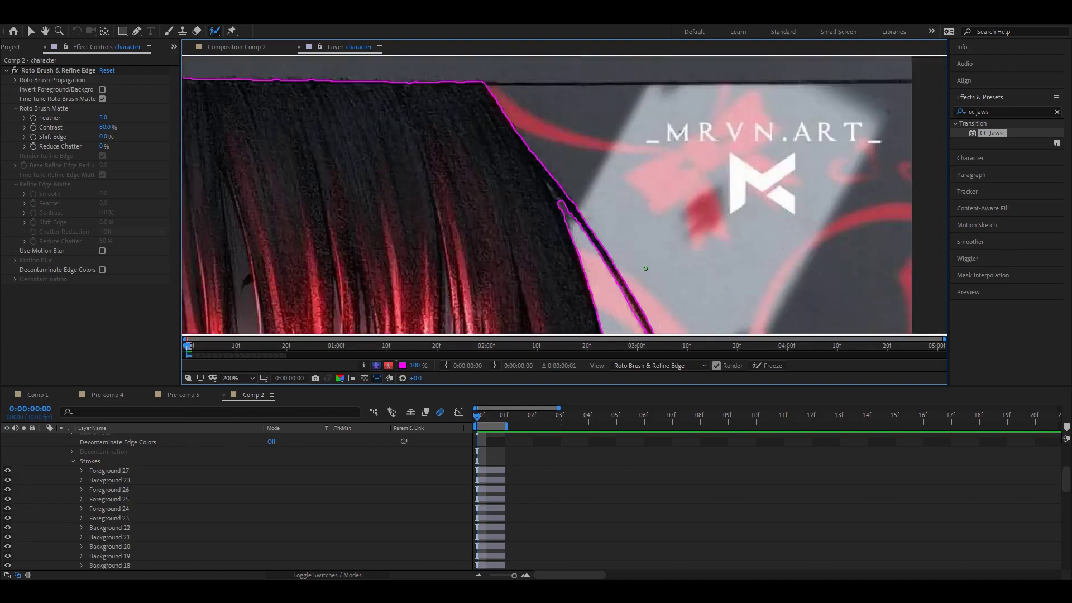
scroll(645, 269, up, 2)
drag(430, 273, 427, 212)
drag(505, 192, 468, 263)
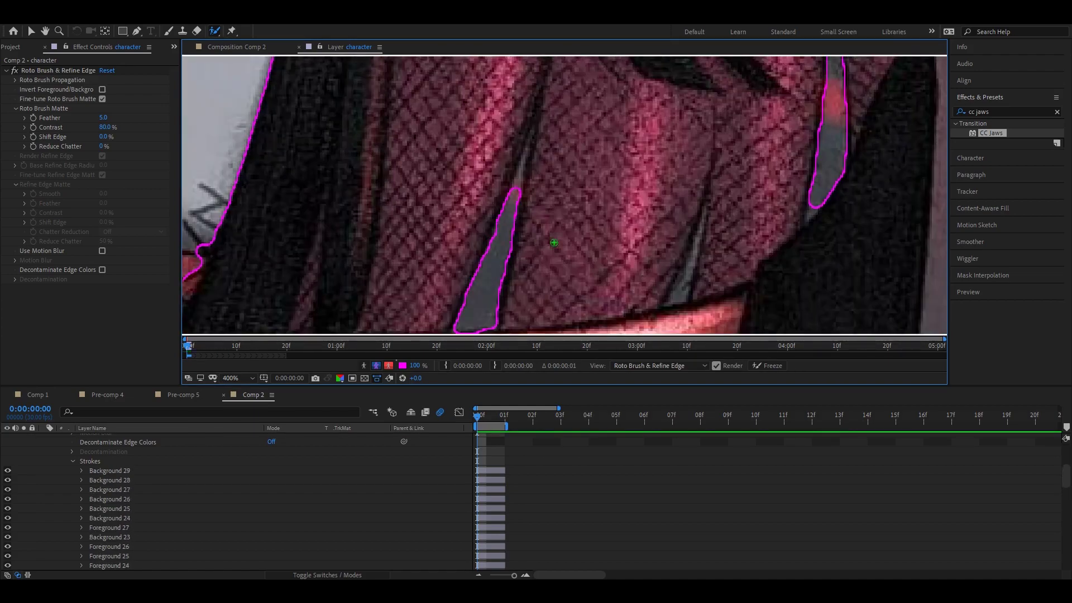
scroll(553, 243, up, 2)
drag(592, 223, 597, 252)
drag(559, 196, 549, 236)
scroll(558, 223, down, 4)
mouse_move(618, 216)
mouse_down()
mouse_move(648, 190)
mouse_move(614, 313)
mouse_up()
scroll(596, 247, up, 2)
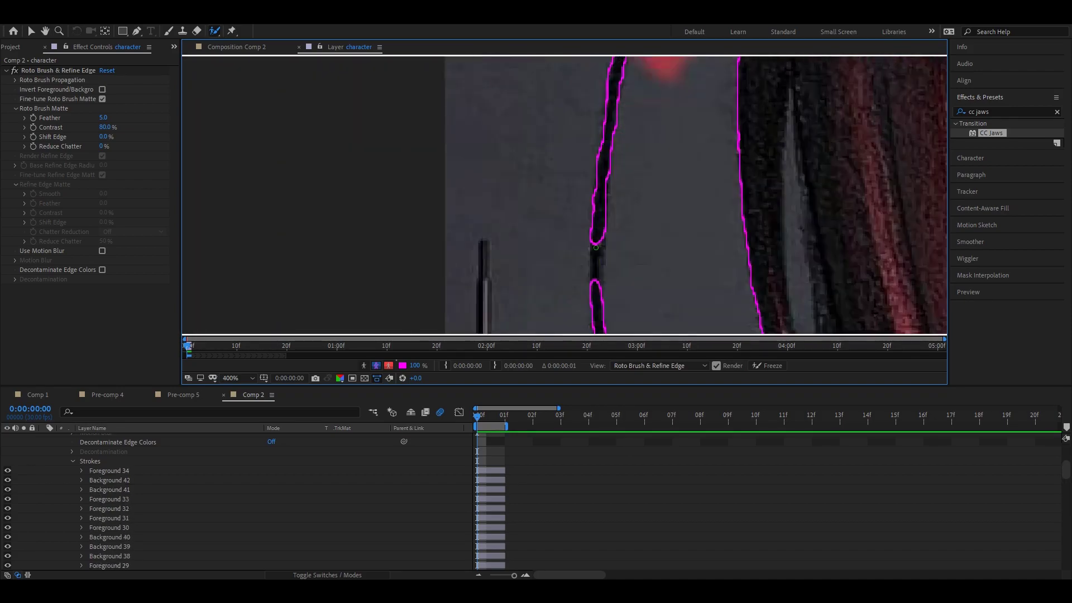
mouse_move(595, 247)
mouse_down()
mouse_move(686, 192)
mouse_move(670, 235)
mouse_up()
scroll(670, 196, down, 5)
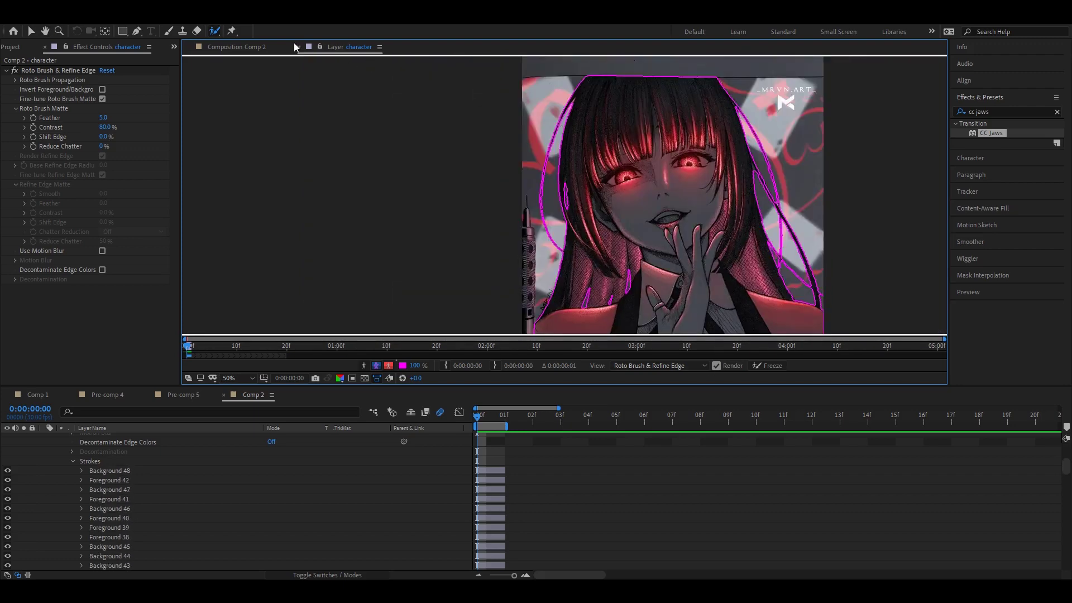
click(295, 47)
Move the character layer left and scale it to 120%
click(536, 460)
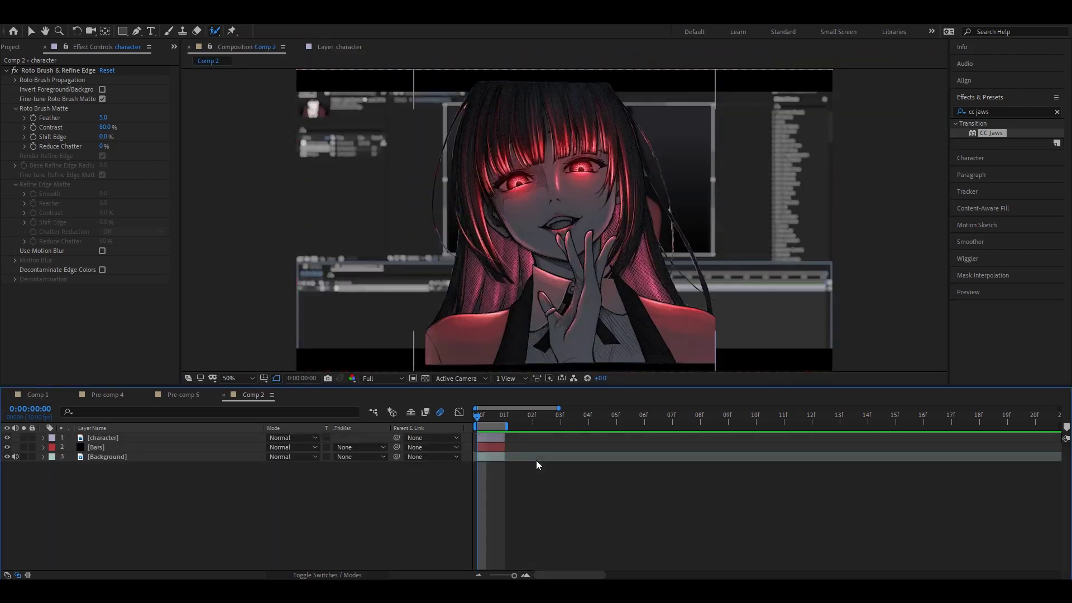
click(499, 436)
key(v)
drag(568, 262, 480, 269)
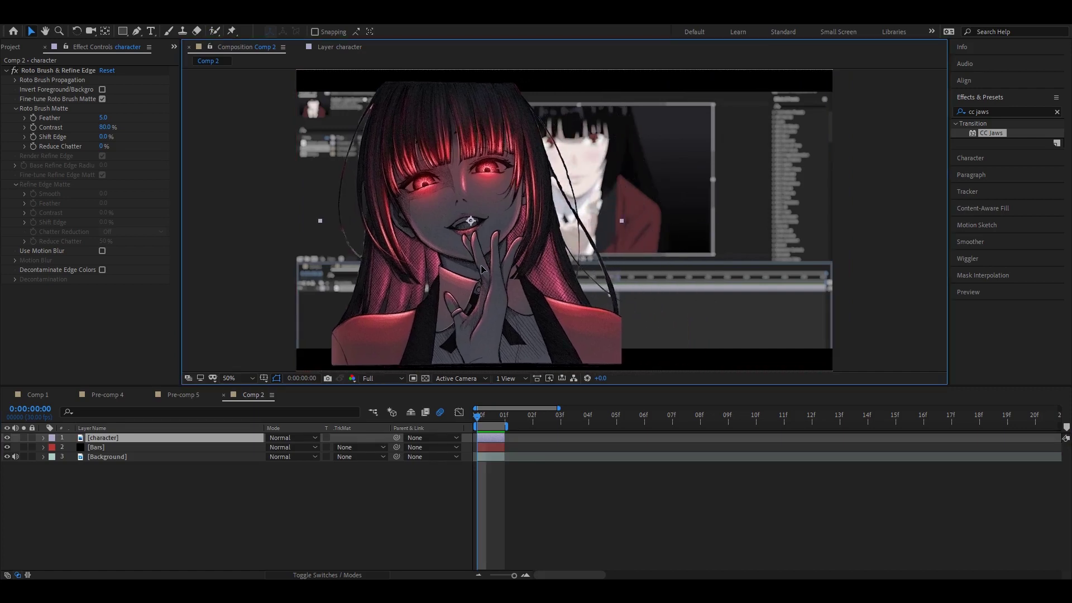
key(s)
drag(287, 447, 311, 449)
click(487, 440)
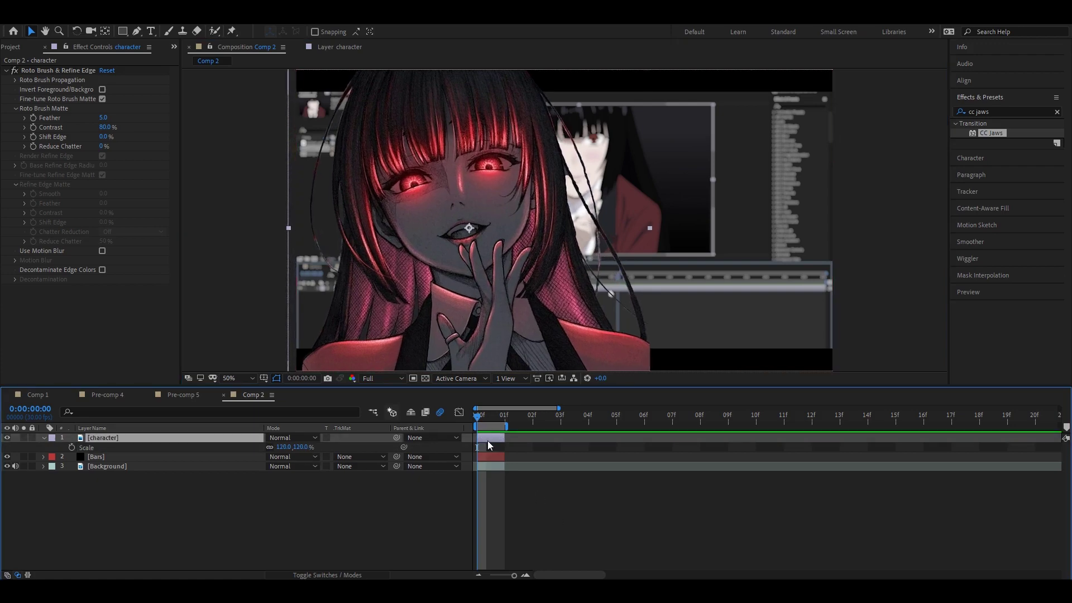
Duplicate the character and add a Drop Shadow with 92% opacity and distance 13
key(ctrl+d)
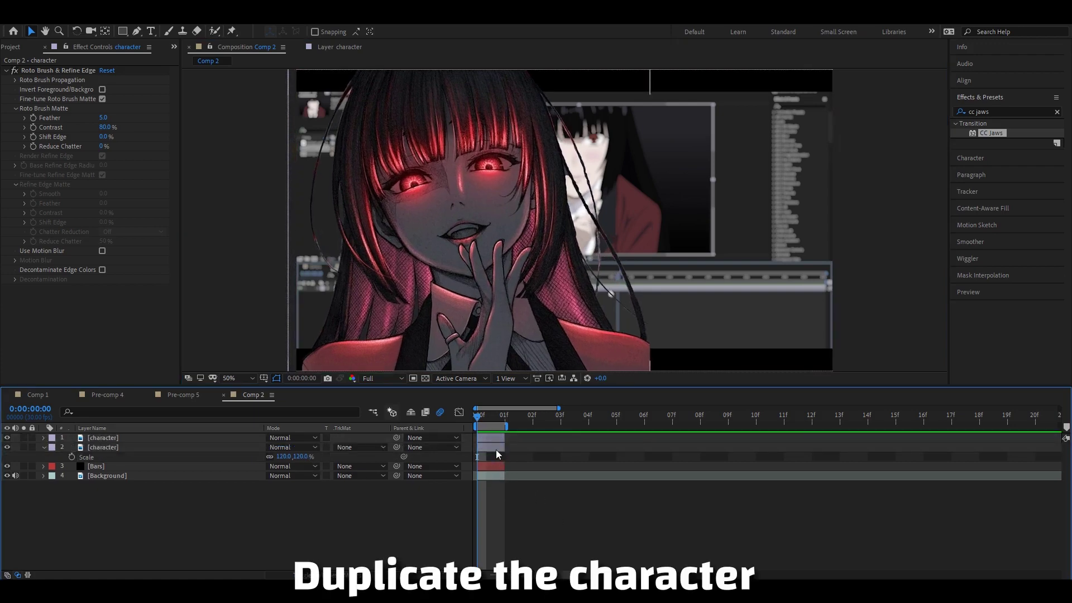
click(496, 448)
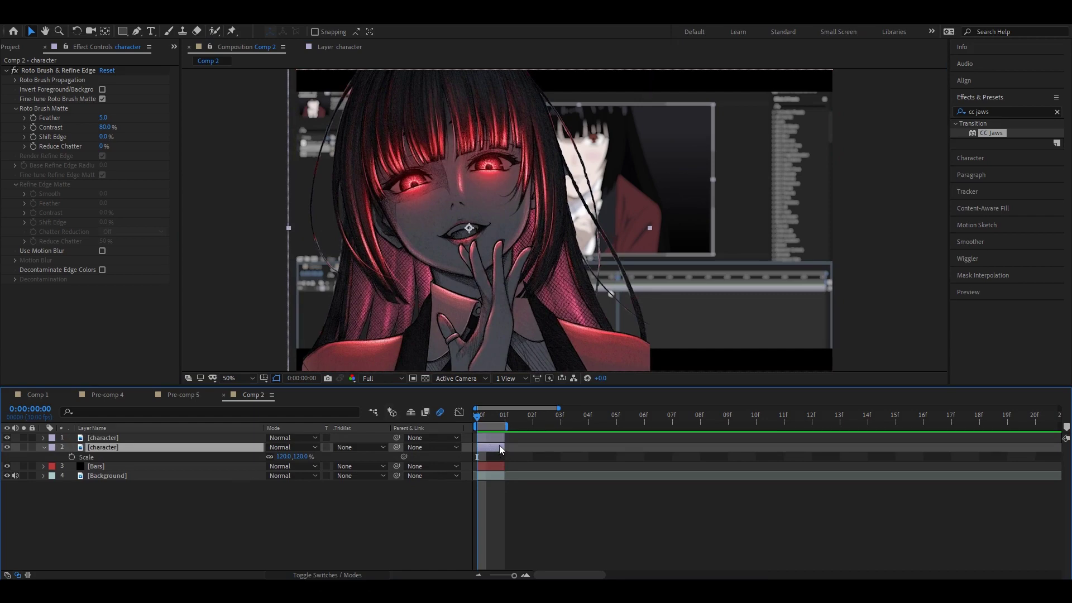
click(1032, 115)
text(drop)
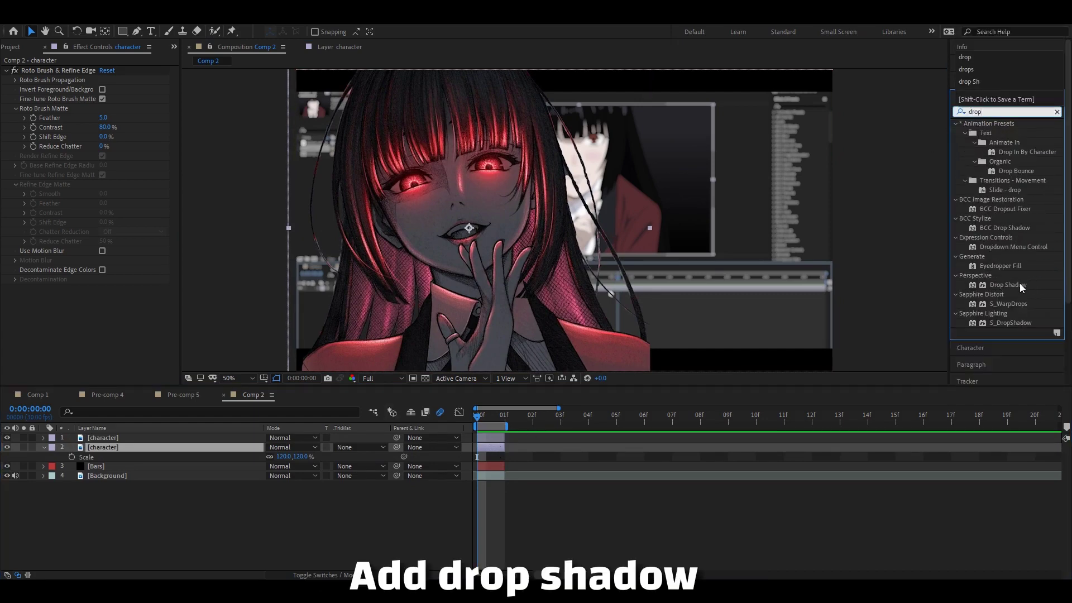
double_click(1020, 284)
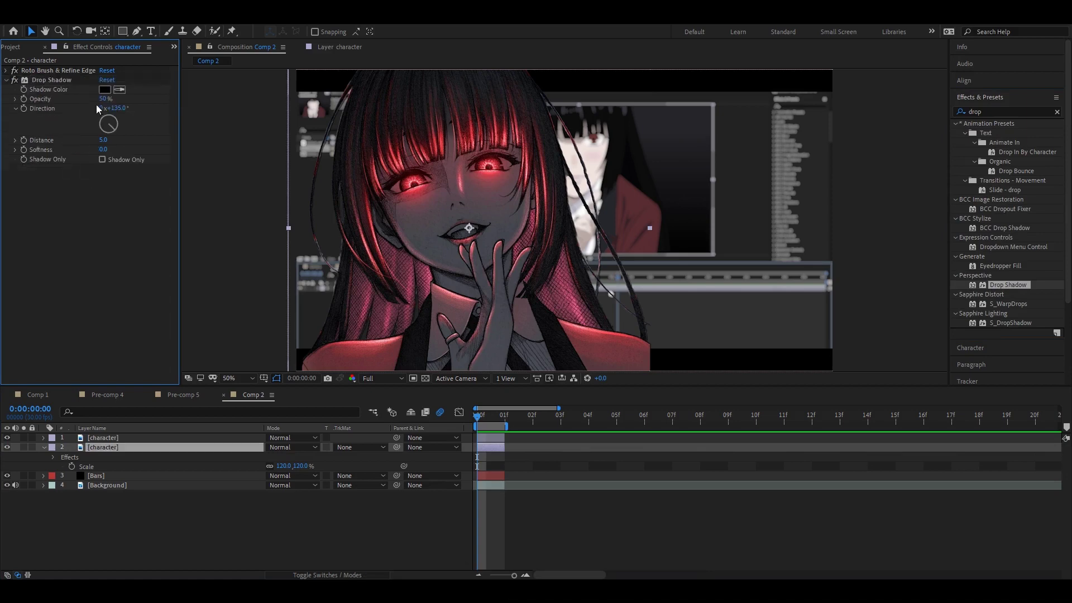
drag(103, 98, 120, 99)
drag(104, 139, 134, 153)
Apply Deep Glow to the duplicate character with Exposure 1.15 and Unmult on
click(124, 170)
click(6, 80)
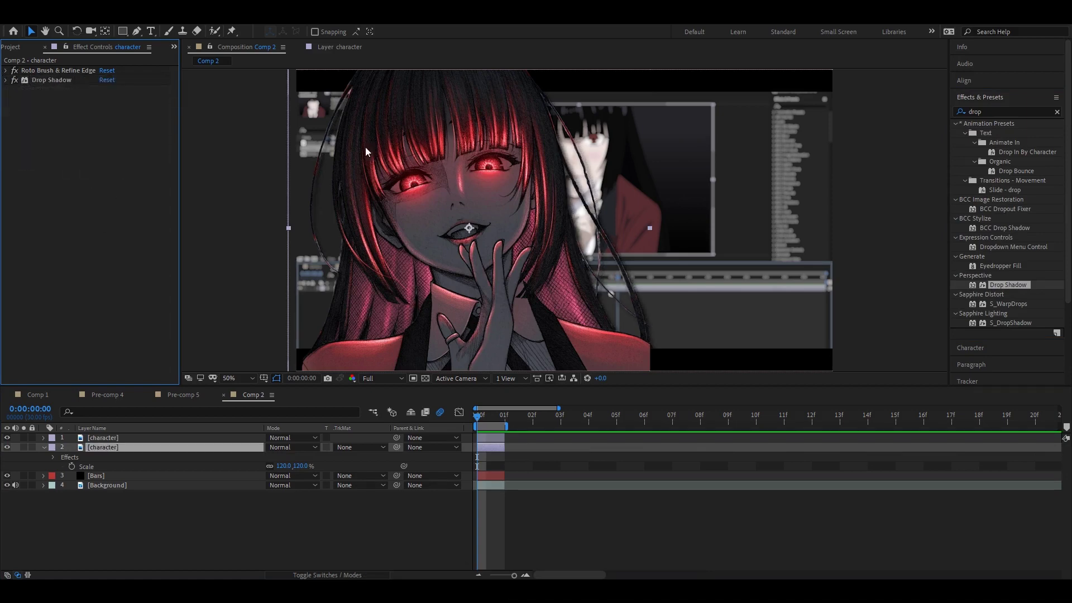
double_click(998, 113)
text(deep)
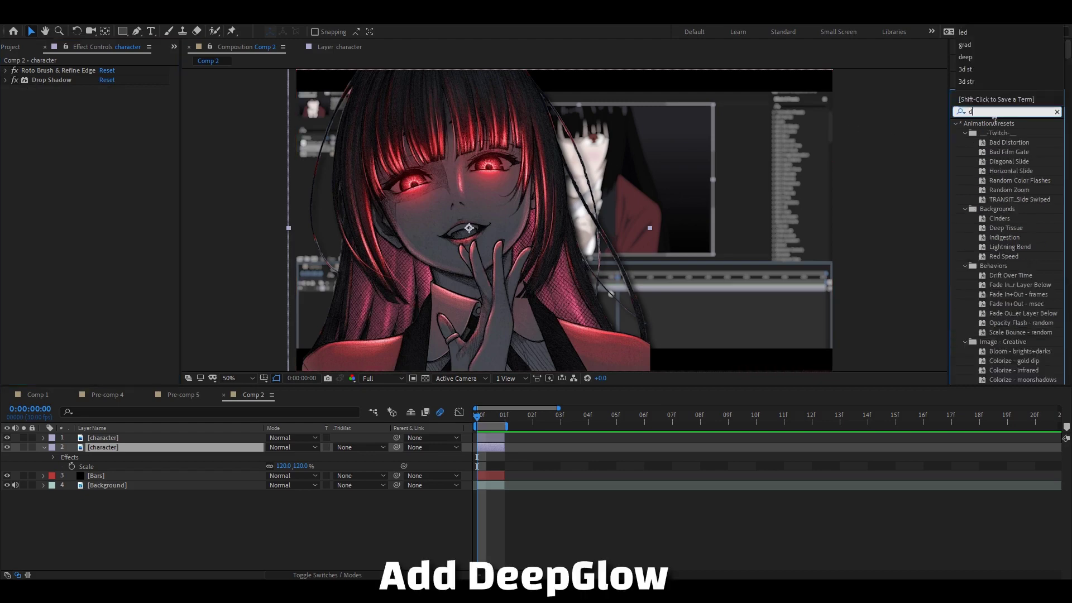
drag(994, 161, 176, 127)
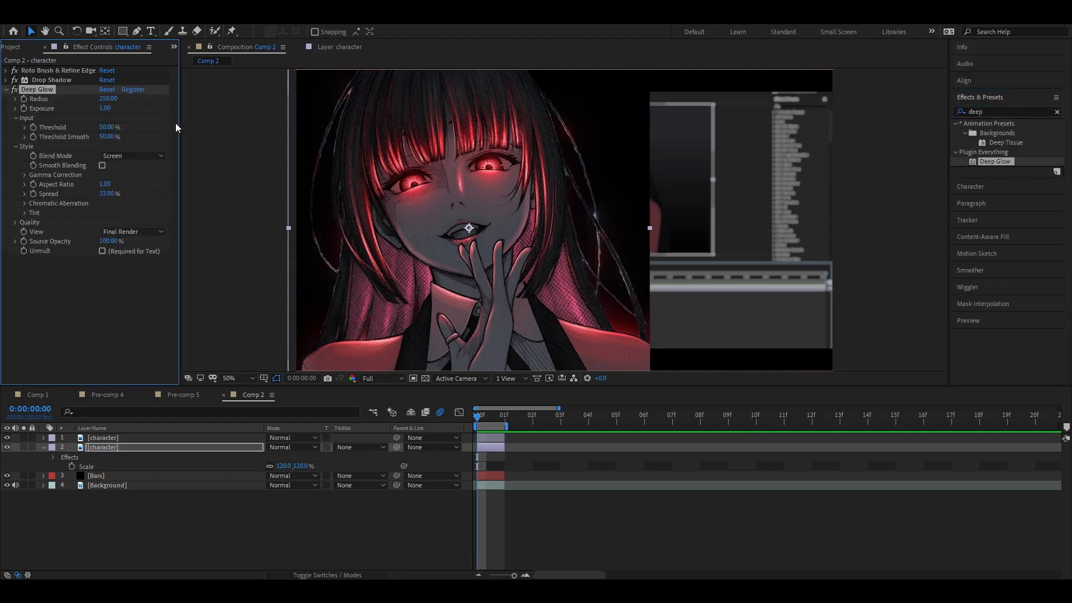
drag(113, 110, 117, 115)
click(102, 250)
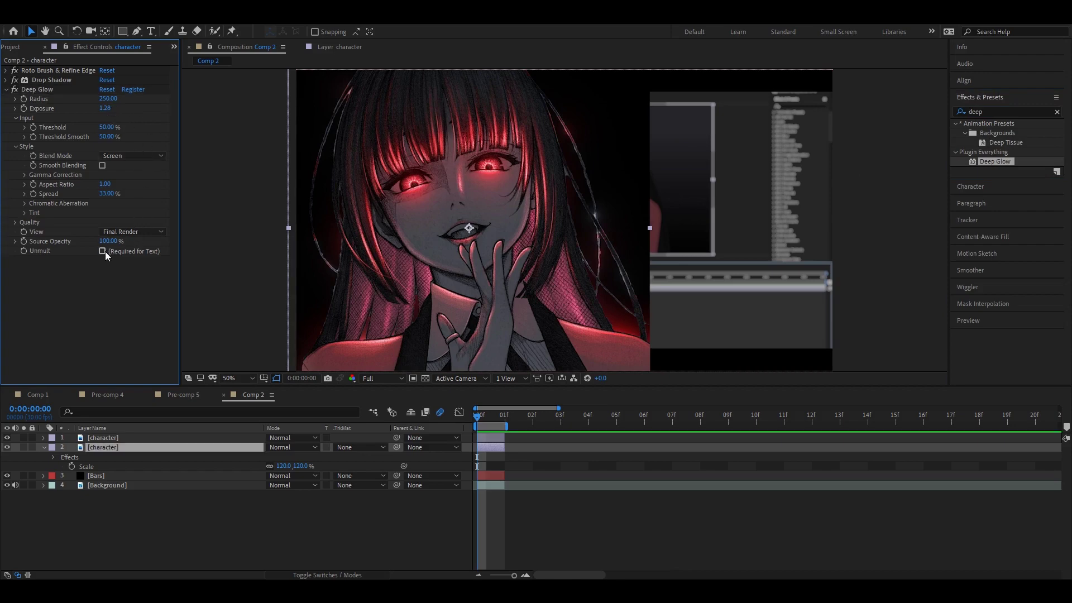
click(7, 89)
Add Turbulent Displace with Amount 200, Size 5 and Complexity 3
double_click(991, 112)
text(turb)
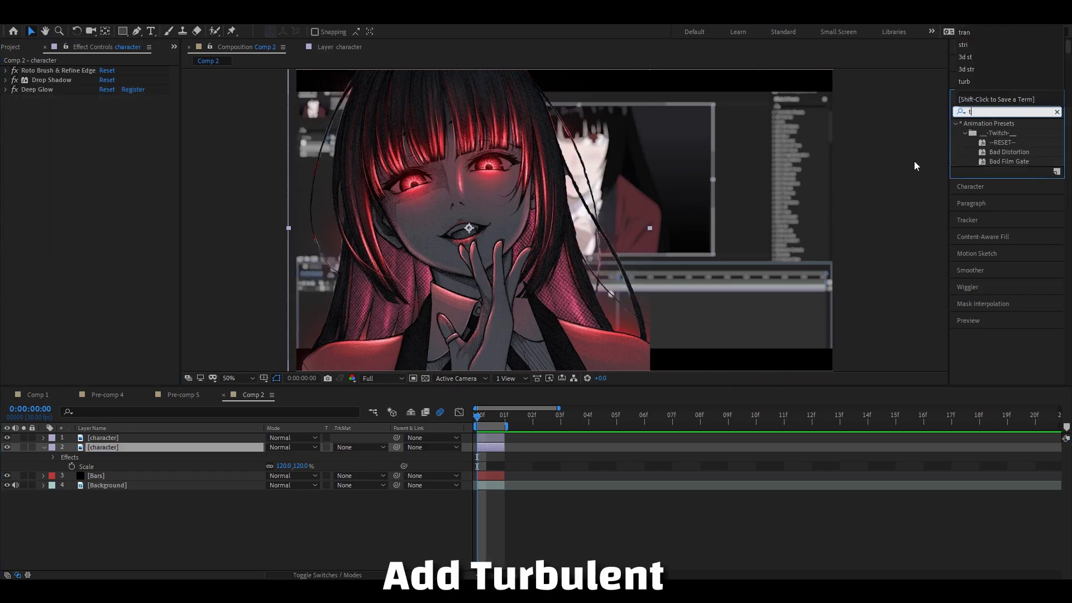
drag(1007, 181, 73, 120)
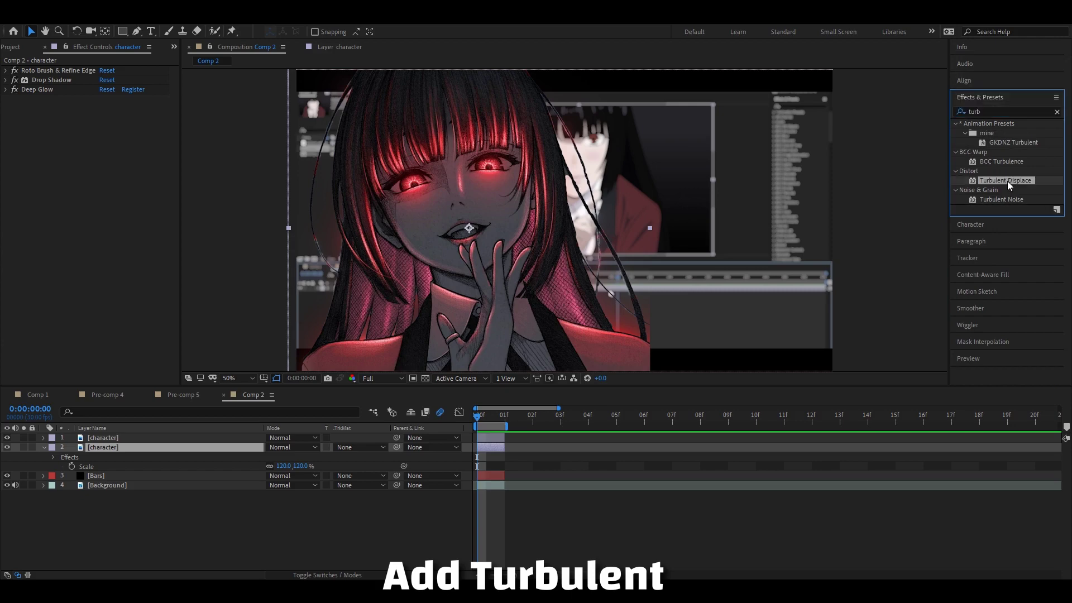
click(1057, 112)
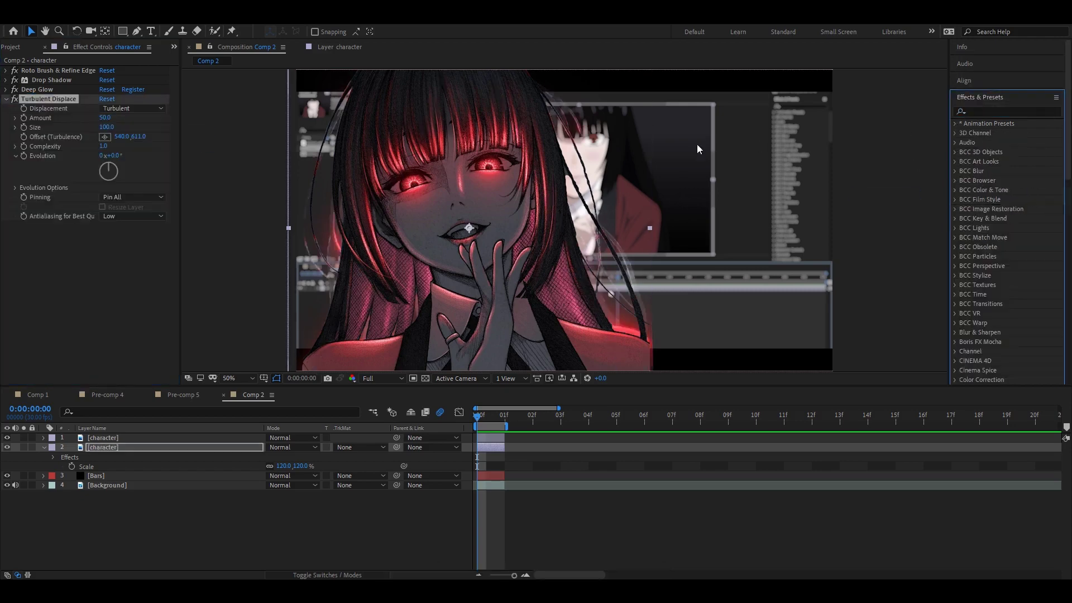
click(72, 253)
text(200)
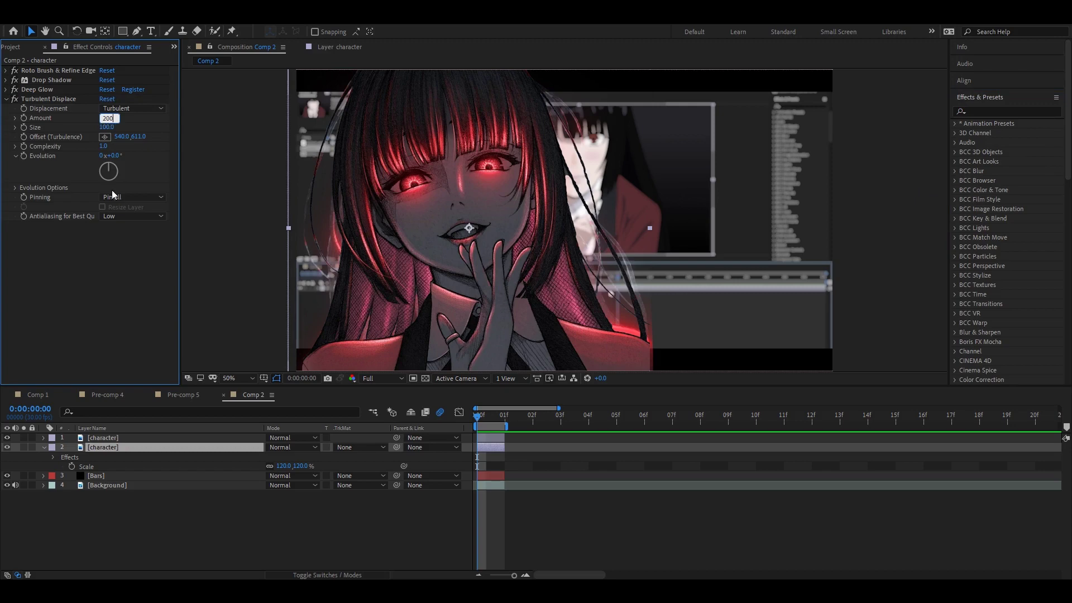
click(109, 128)
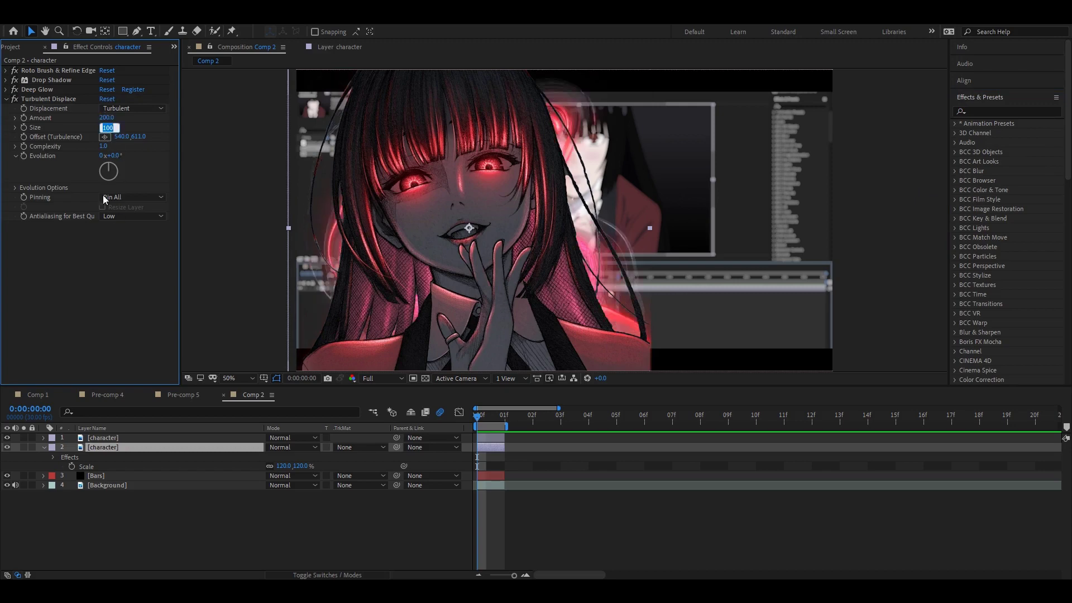
text(5)
key(Return)
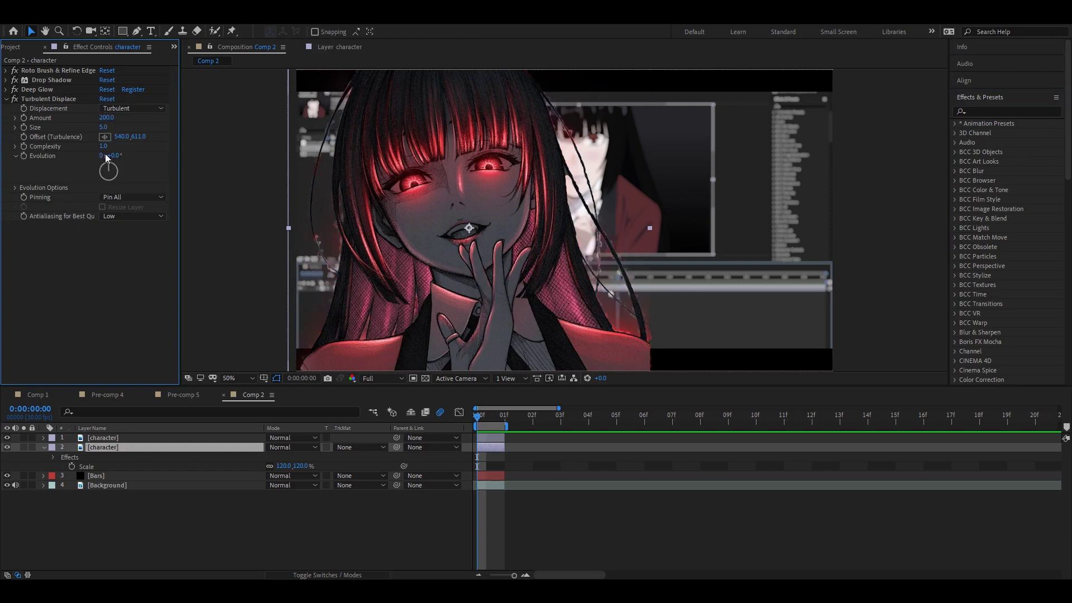
text(3)
key(Return)
click(527, 528)
click(495, 447)
Scale the duplicate character to about 145% and reposition both character layers
key(s)
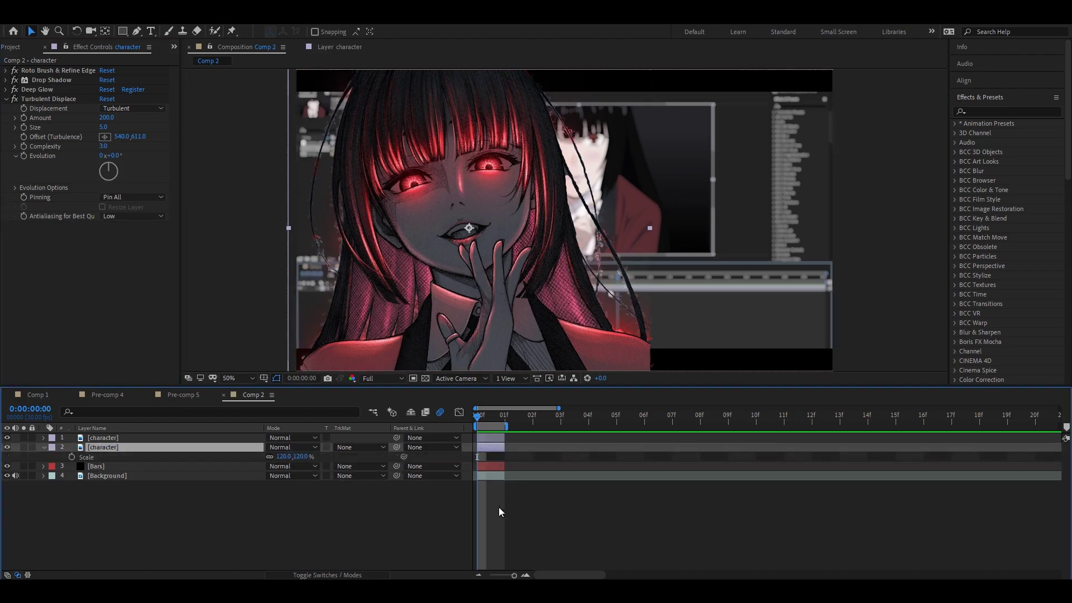
drag(307, 456, 313, 456)
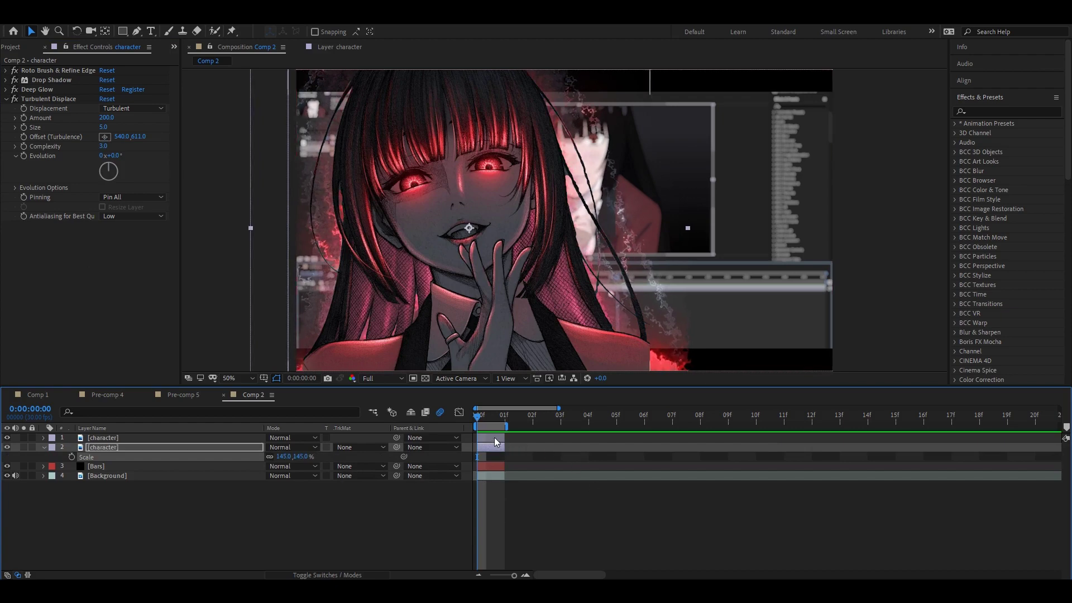
shift+click(494, 437)
click(530, 363)
drag(531, 362, 528, 376)
key(p)
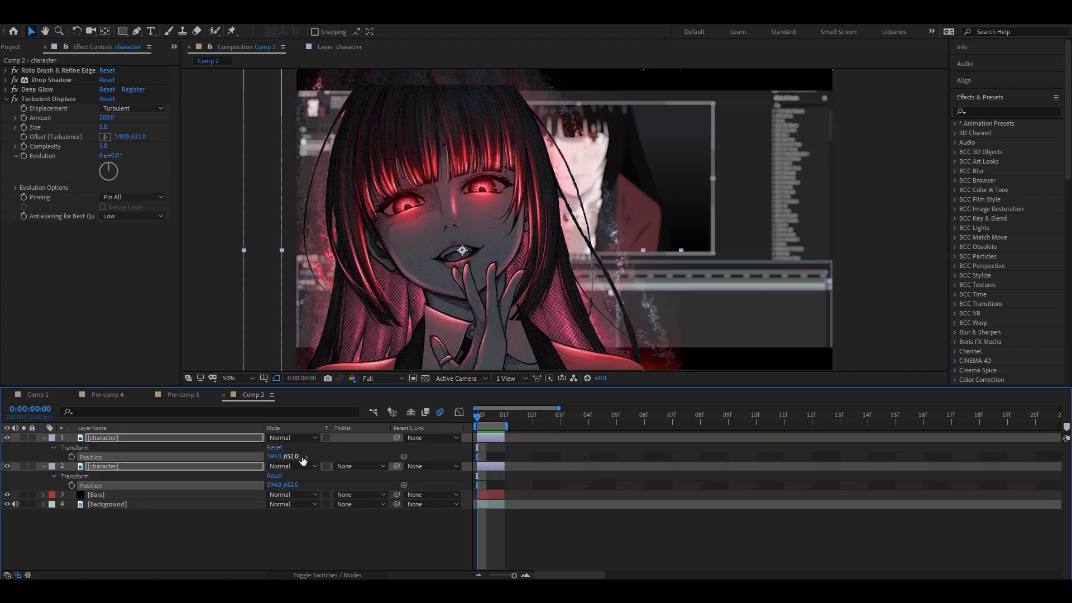
click(299, 456)
Adjust both character layers to 132% and 157% scale at position 660, 606
key(shift+s)
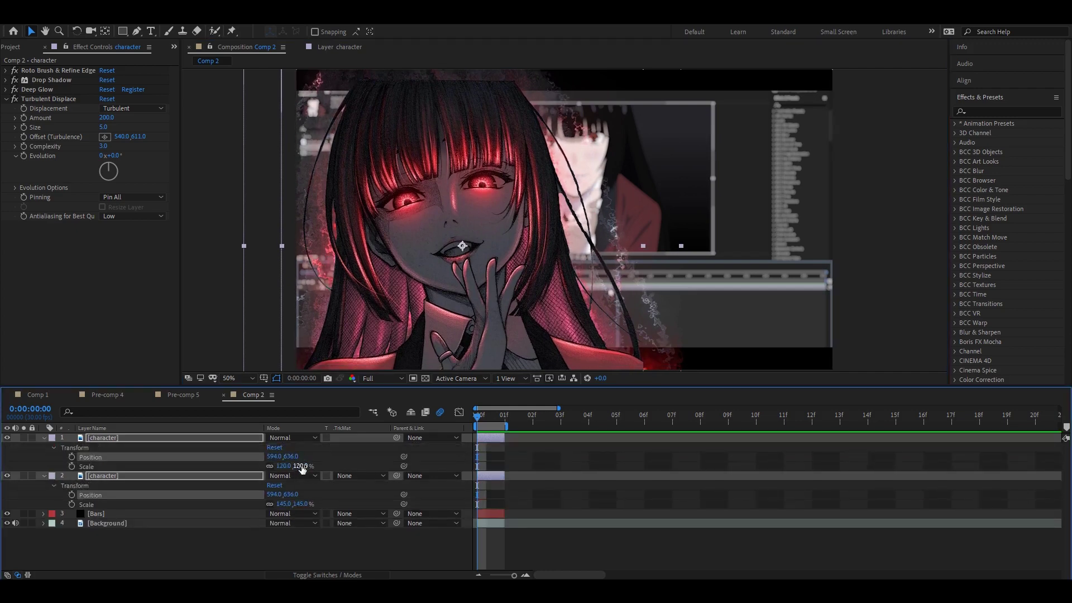
drag(301, 466, 307, 466)
drag(503, 286, 515, 280)
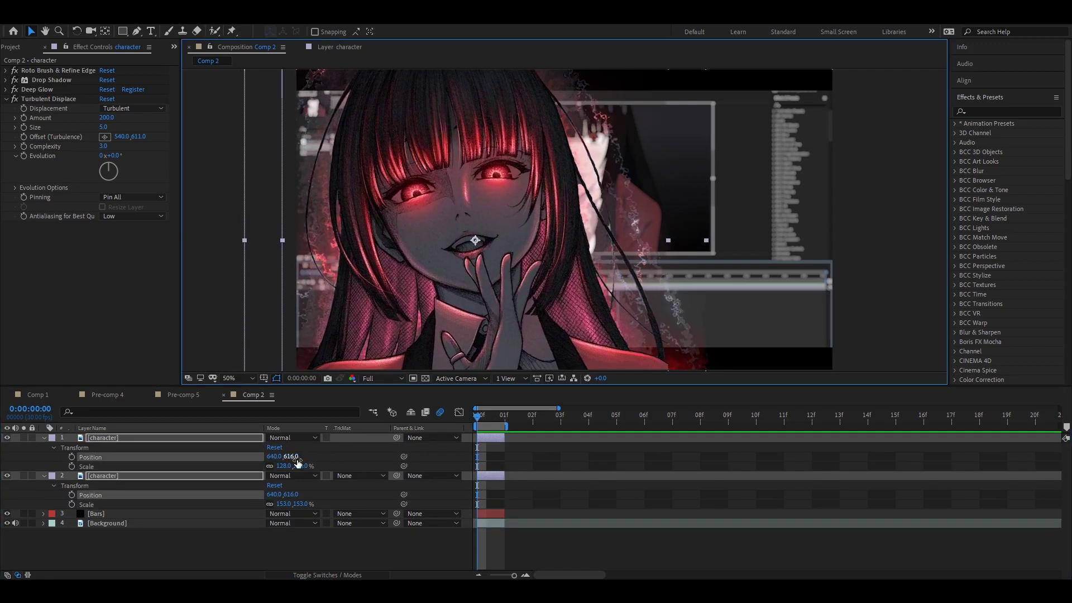
drag(298, 465, 300, 465)
drag(527, 316, 532, 313)
click(132, 321)
Apply S_ScanLines to character layer 2 with Lines Frequency 200 and Lines Sharpness 0.2
click(6, 99)
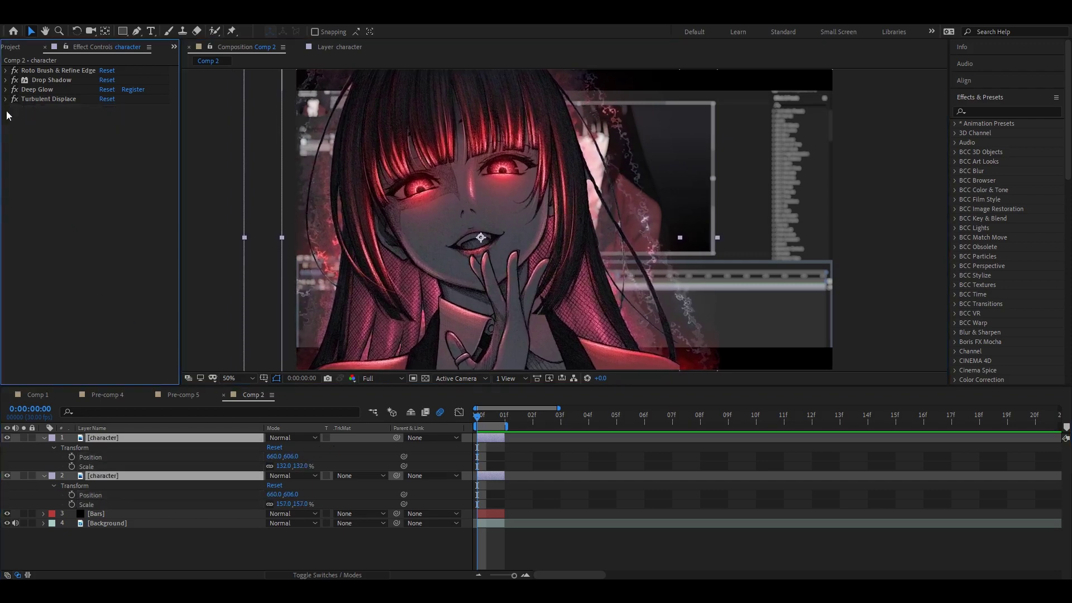
click(514, 475)
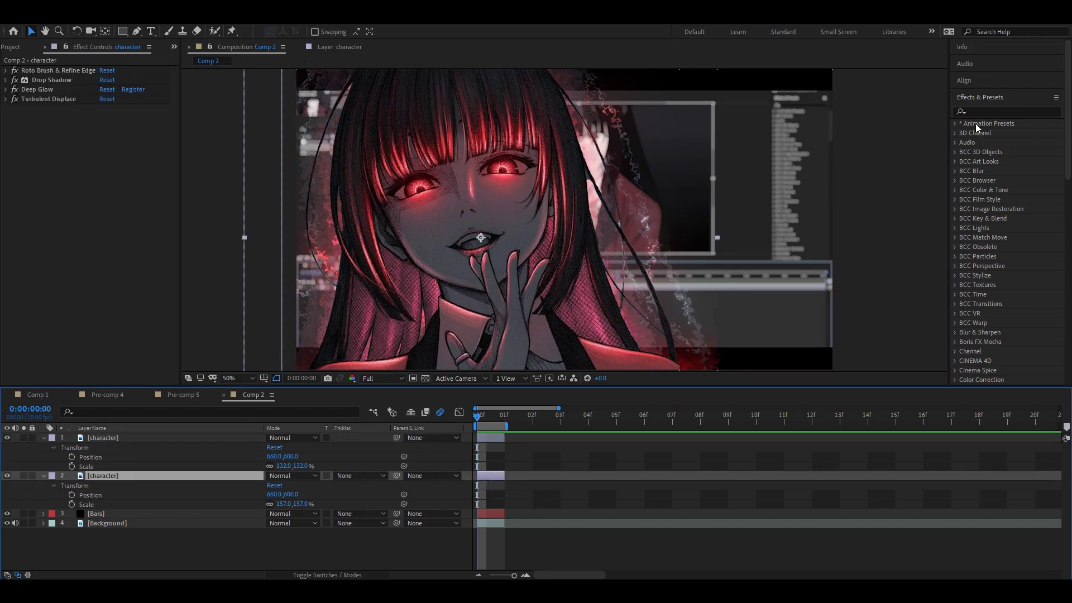
click(999, 112)
text(scan)
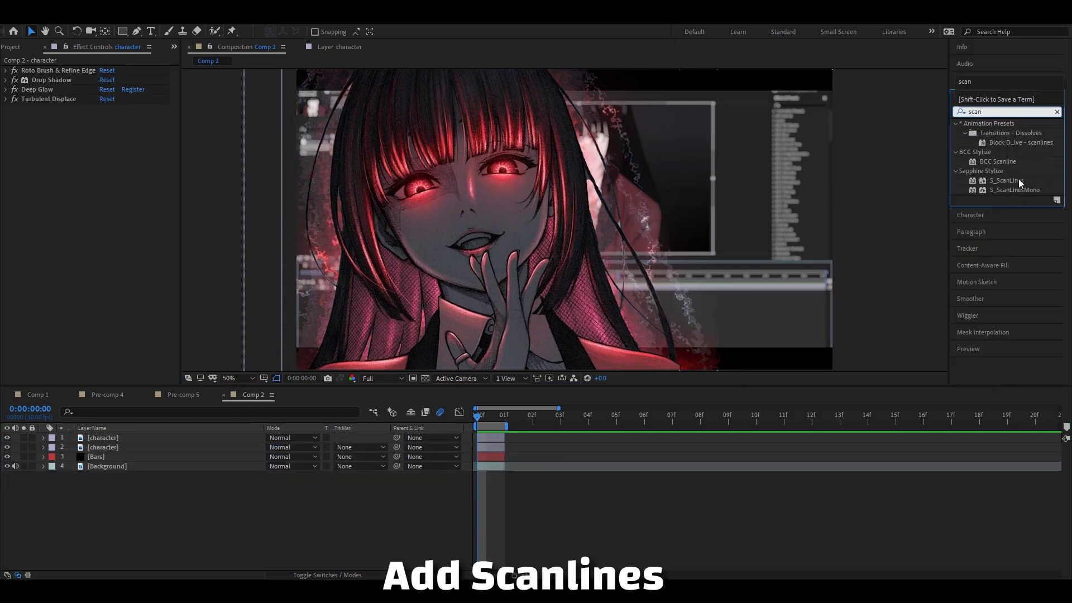
drag(1018, 182, 98, 156)
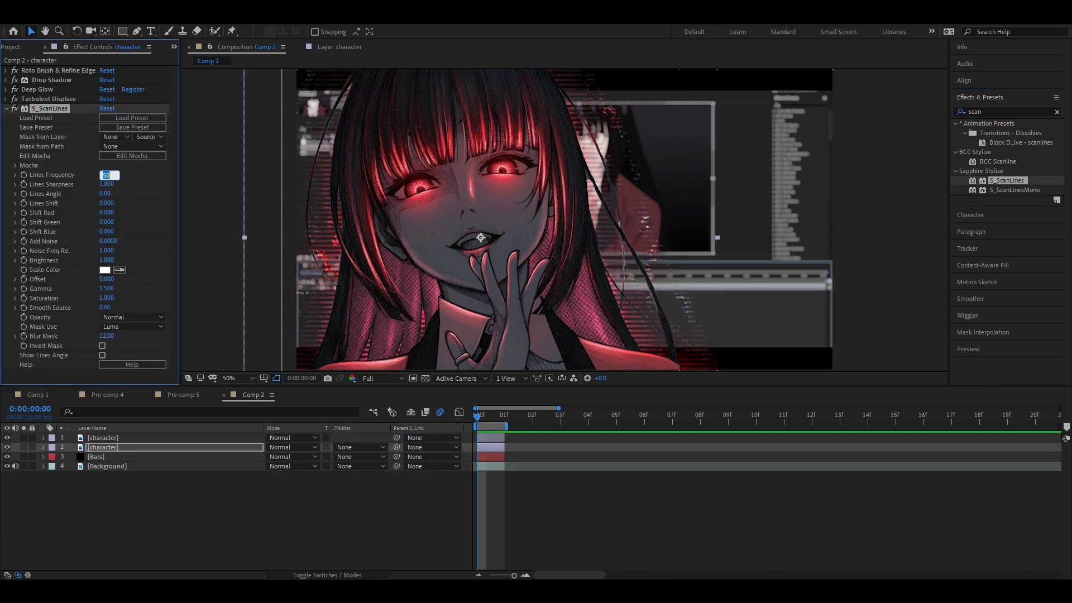
text(00)
key(Return)
text(0.2)
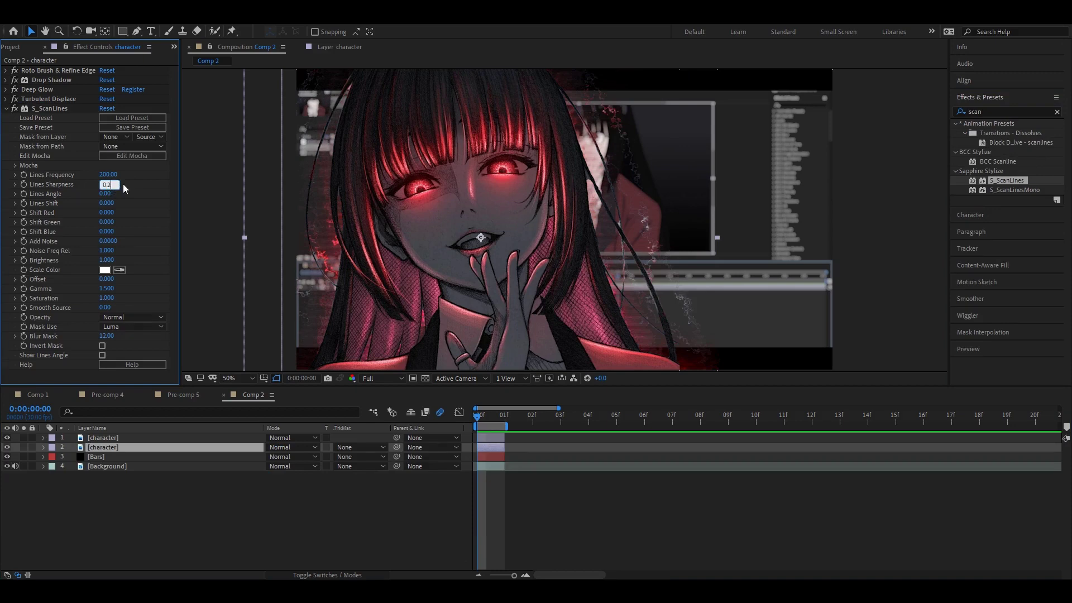
key(Return)
click(6, 111)
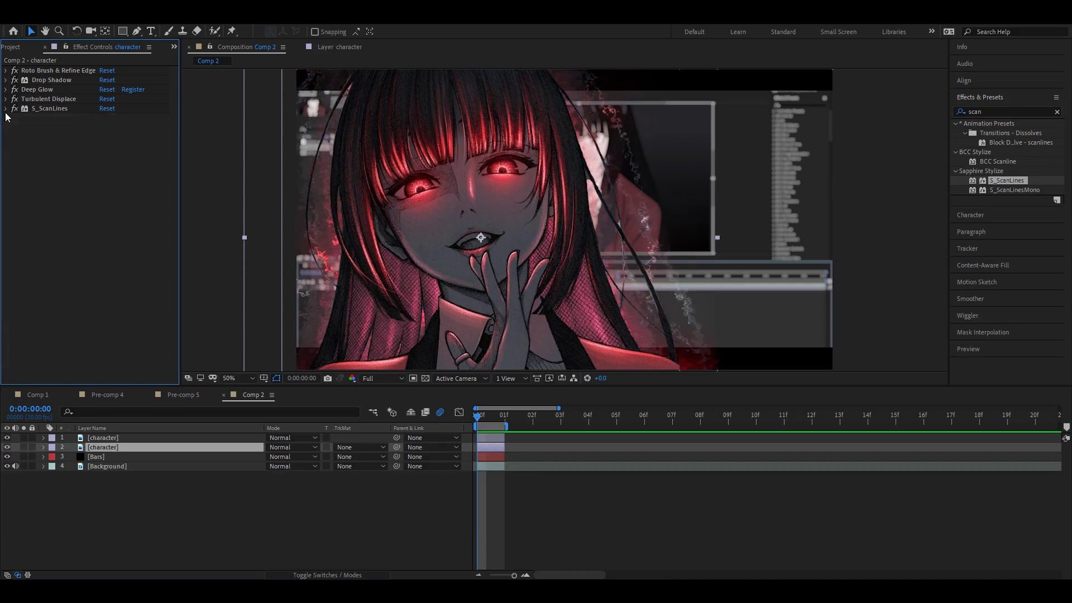
click(577, 495)
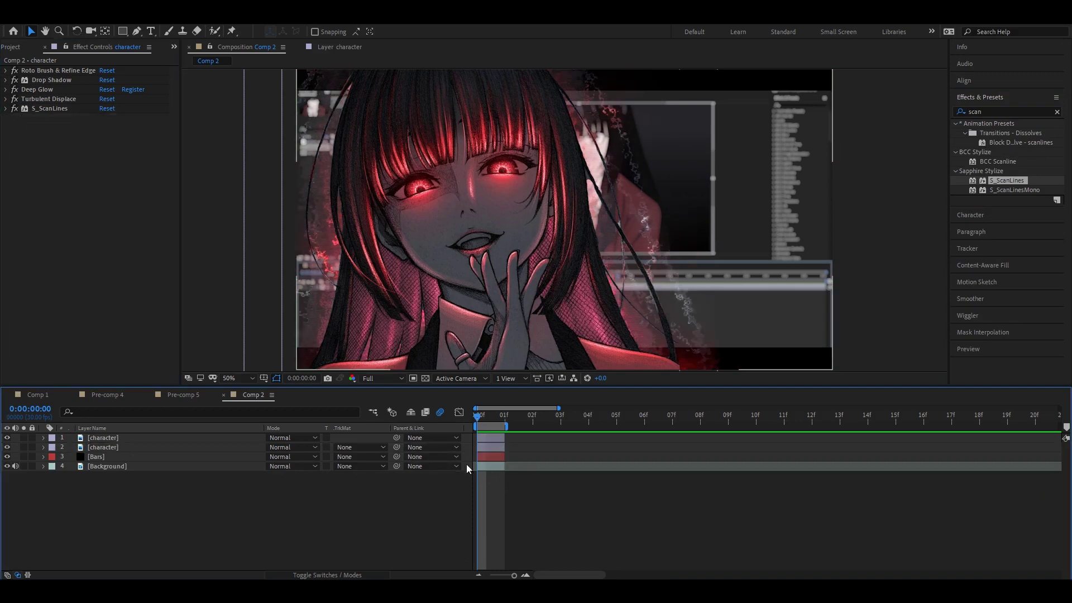
Create a new text layer in GoGo Poster 2020 font reading 'TEXT'
right_click(467, 445)
mouse_move(477, 444)
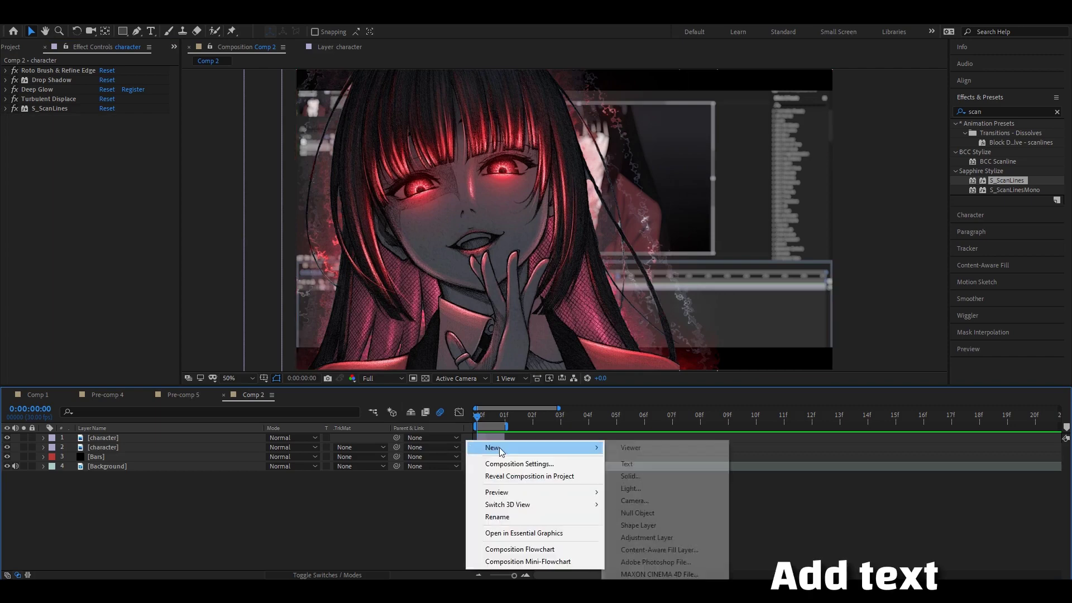
click(622, 445)
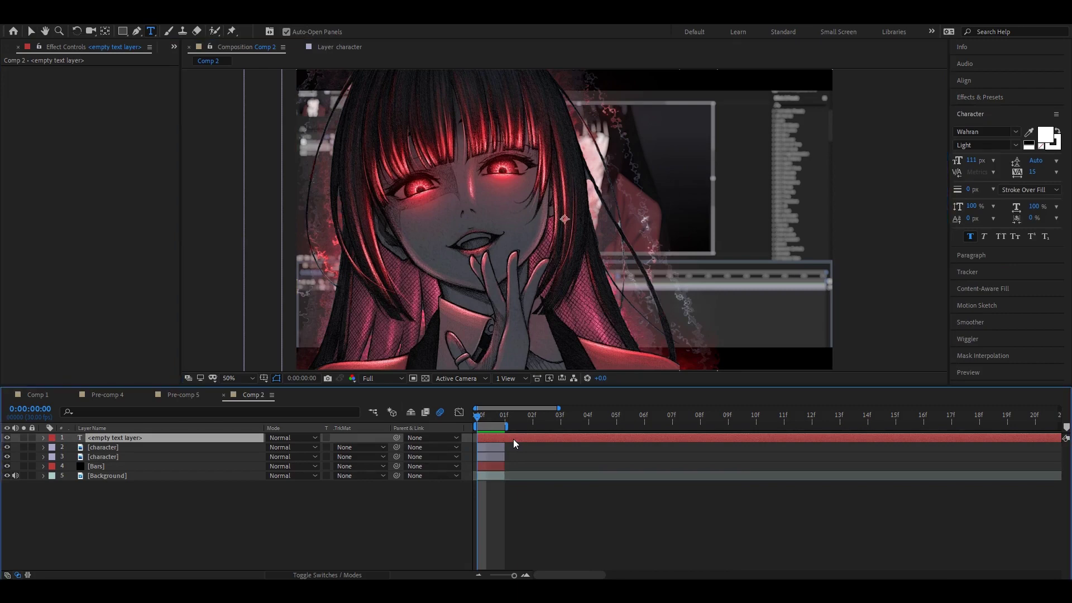
text(ef)
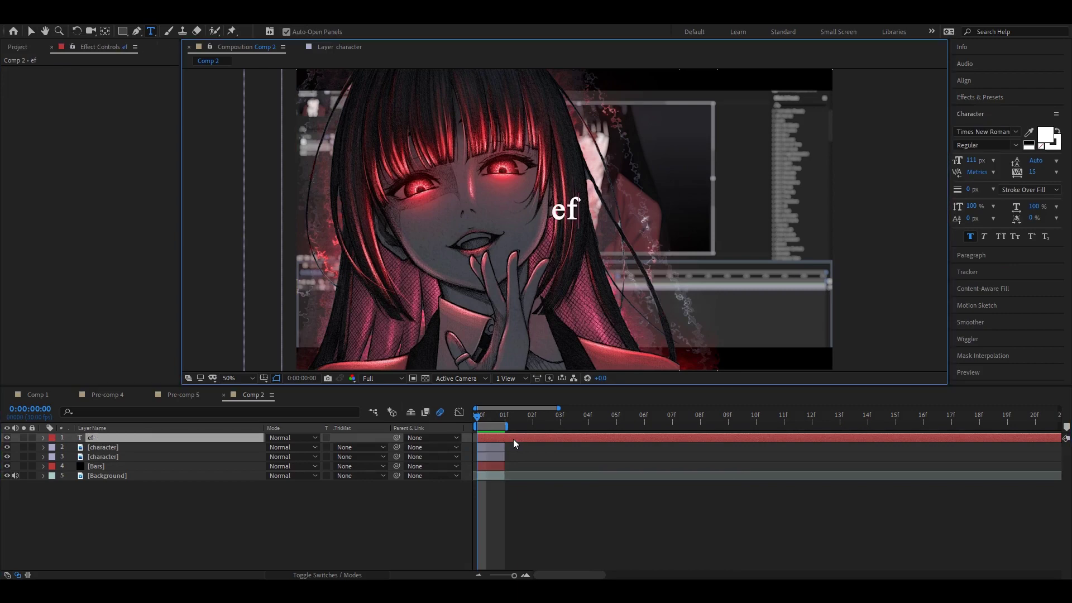
key(BackSpace)
key(BackSpace)
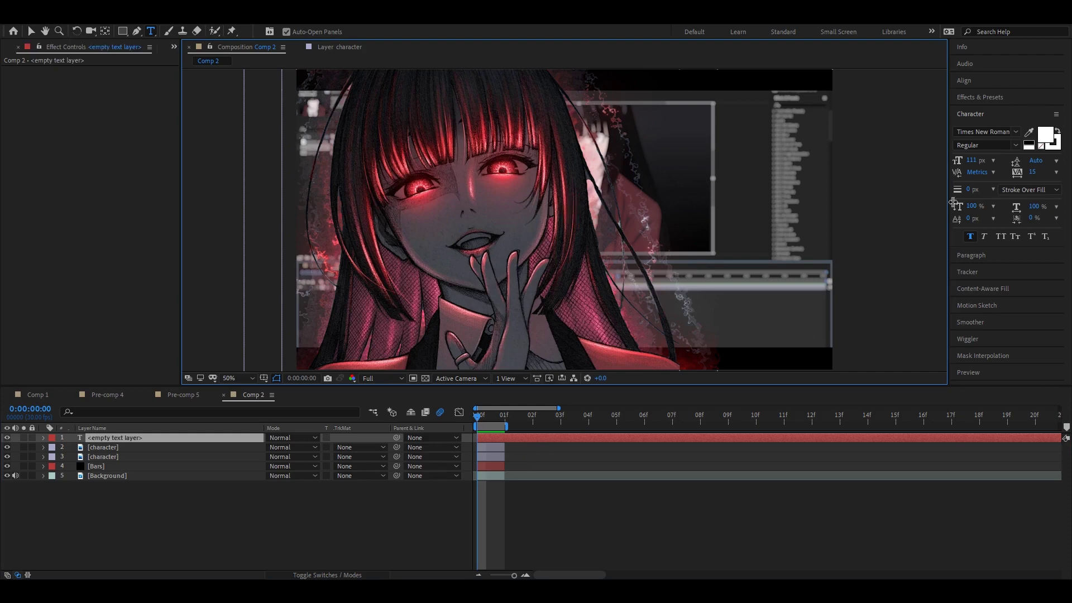
click(1013, 134)
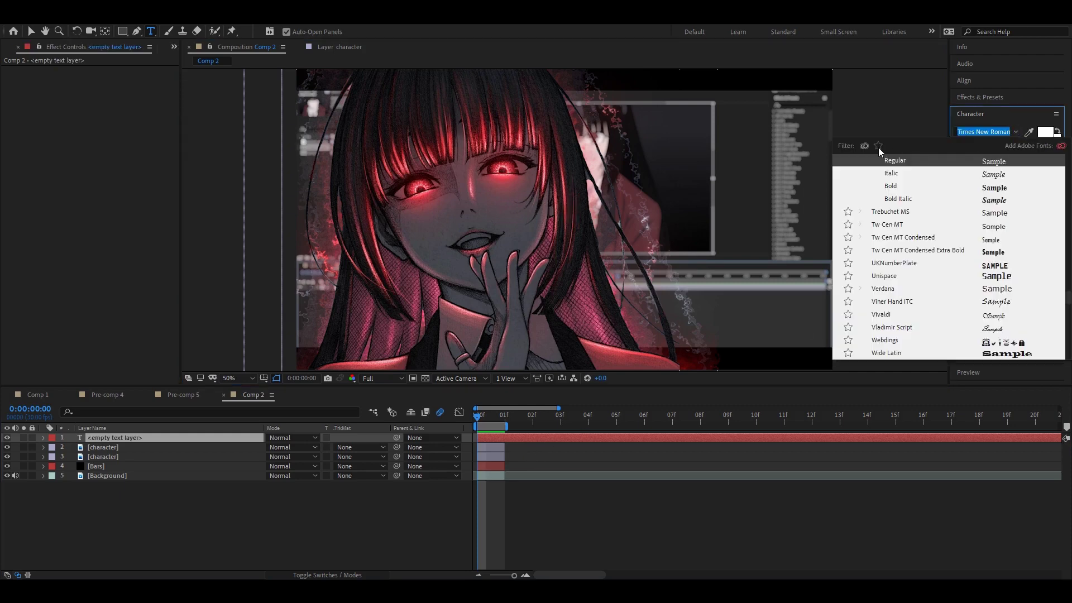
text(GoGo)
click(893, 175)
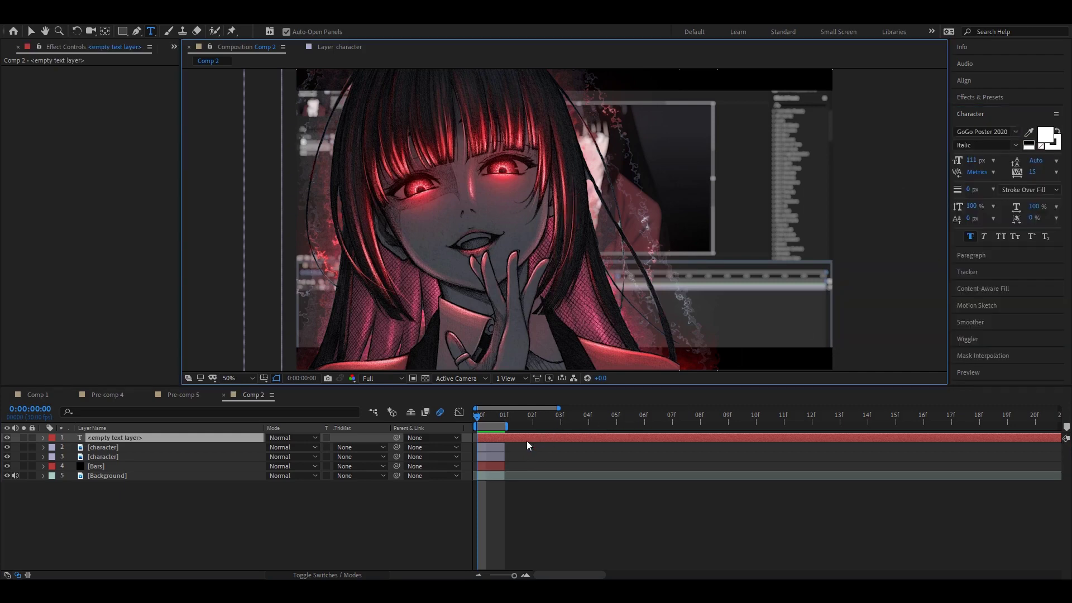
text(text)
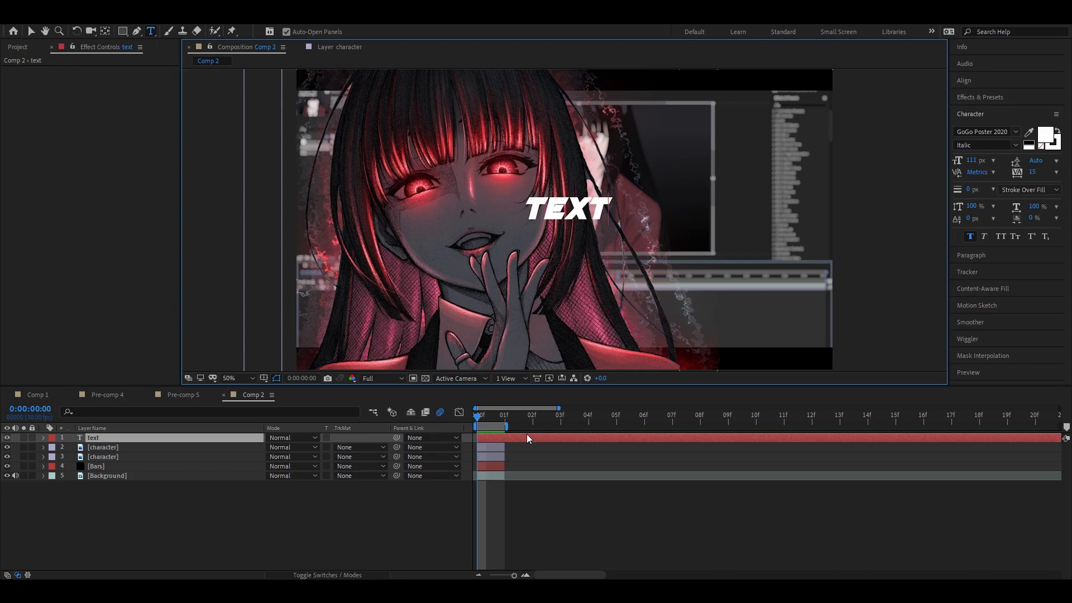
Trim the TEXT layer to one frame, scale it to 181% and move it over the character's mouth
click(504, 423)
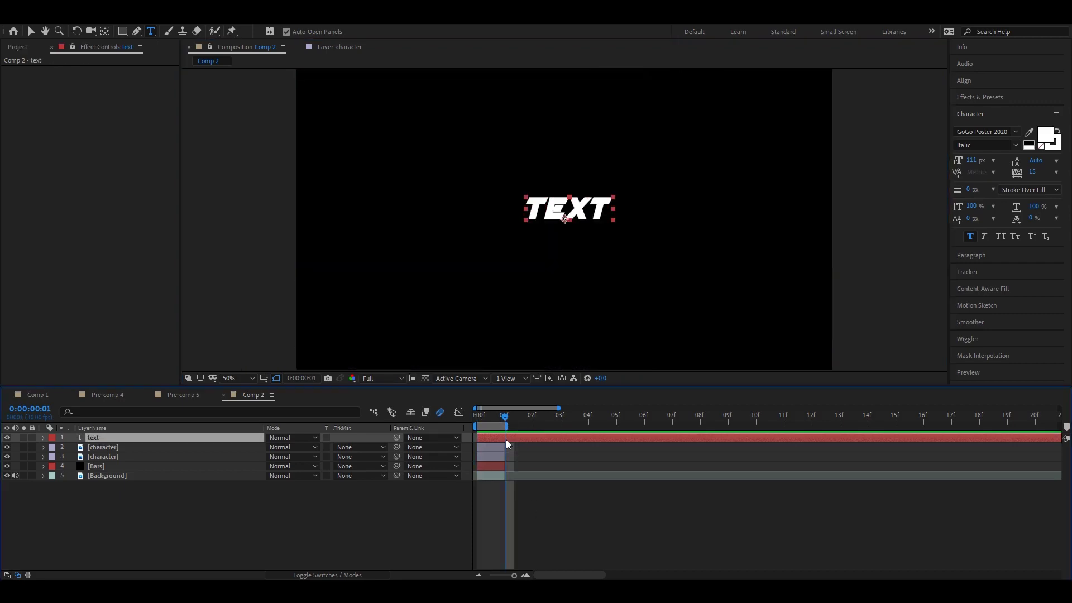
key(alt+bracketright)
key(Home)
click(487, 437)
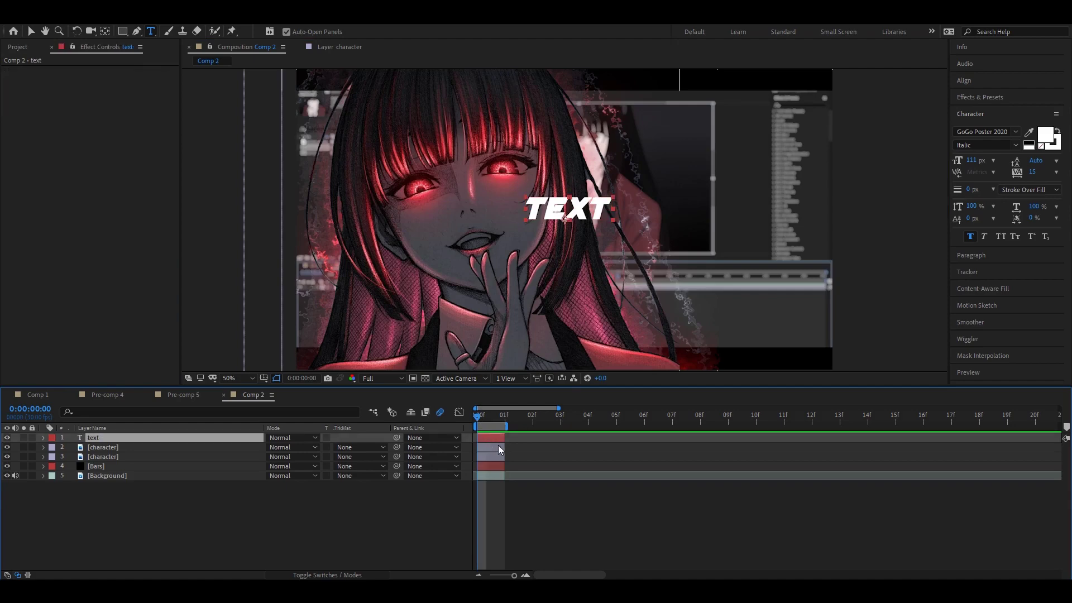
key(s)
drag(296, 448, 355, 449)
key(v)
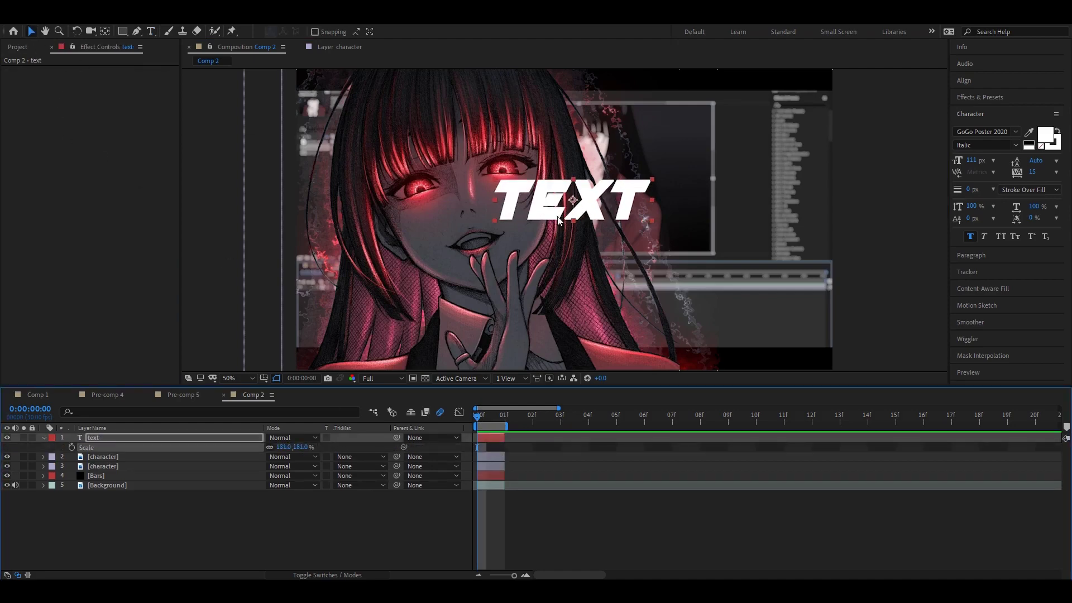
drag(595, 201, 584, 229)
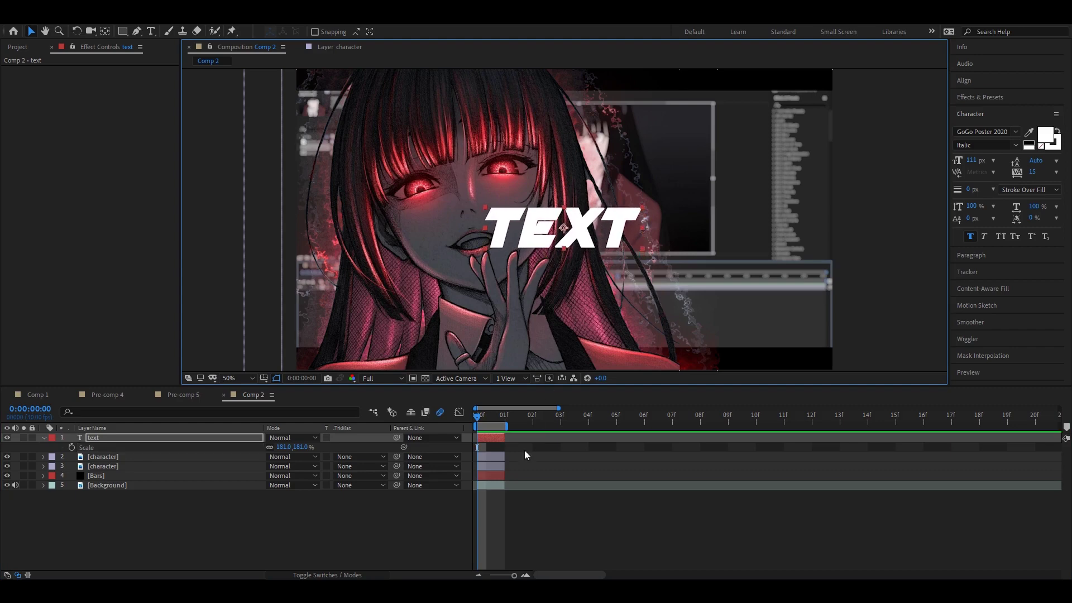
click(493, 437)
Pre-compose the TEXT layer into a comp named 'text' and open it
key(ctrl+shift+c)
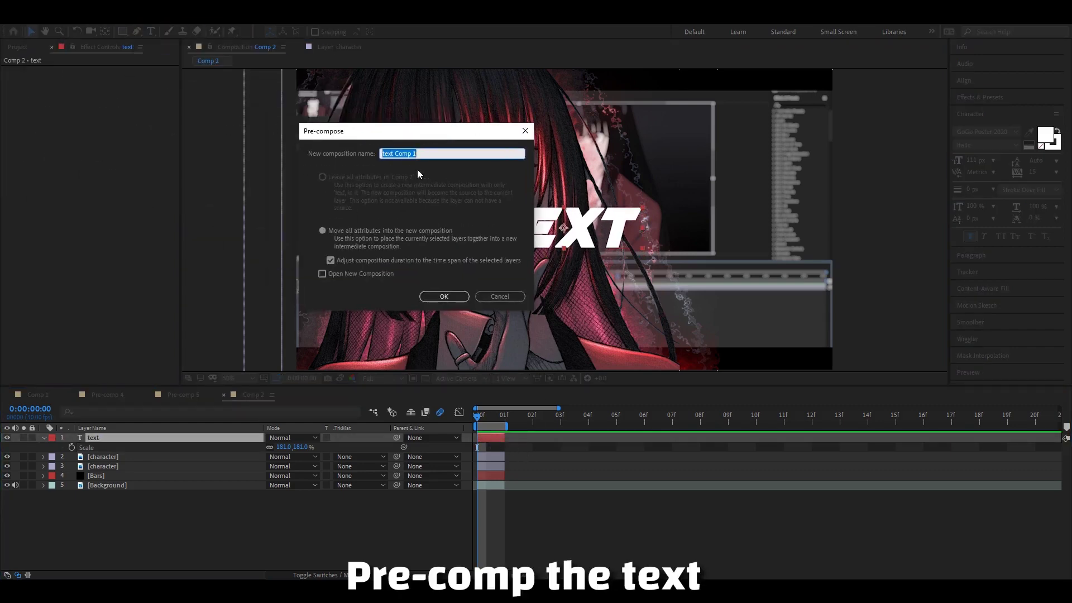
text(text)
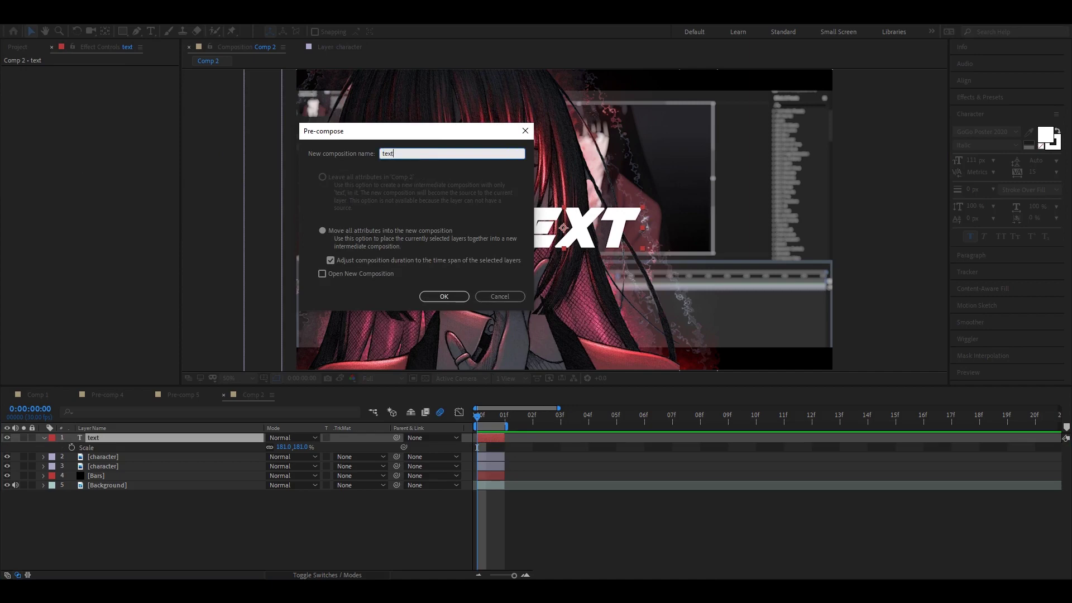
click(451, 299)
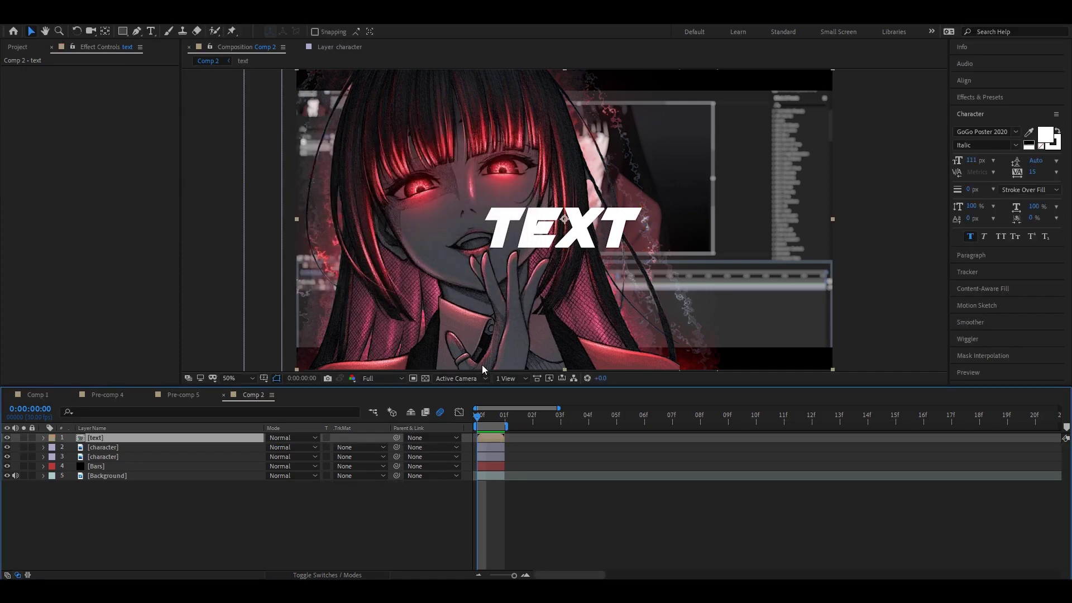
double_click(494, 438)
Apply Drop Shadow to the text with opacity 100, distance 20 and softness 18
click(979, 97)
text(drop)
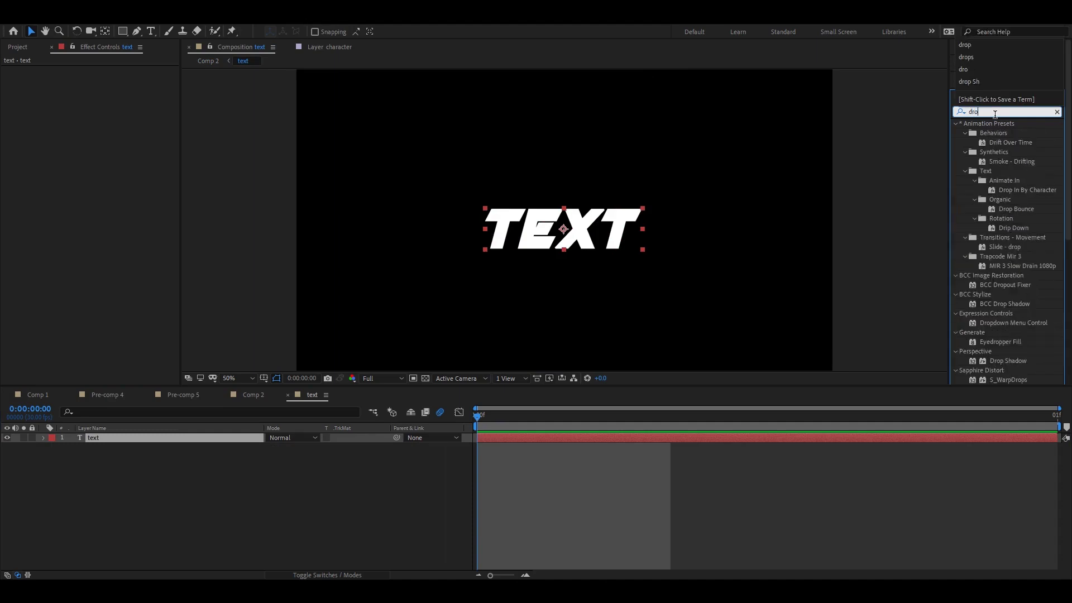
double_click(1007, 285)
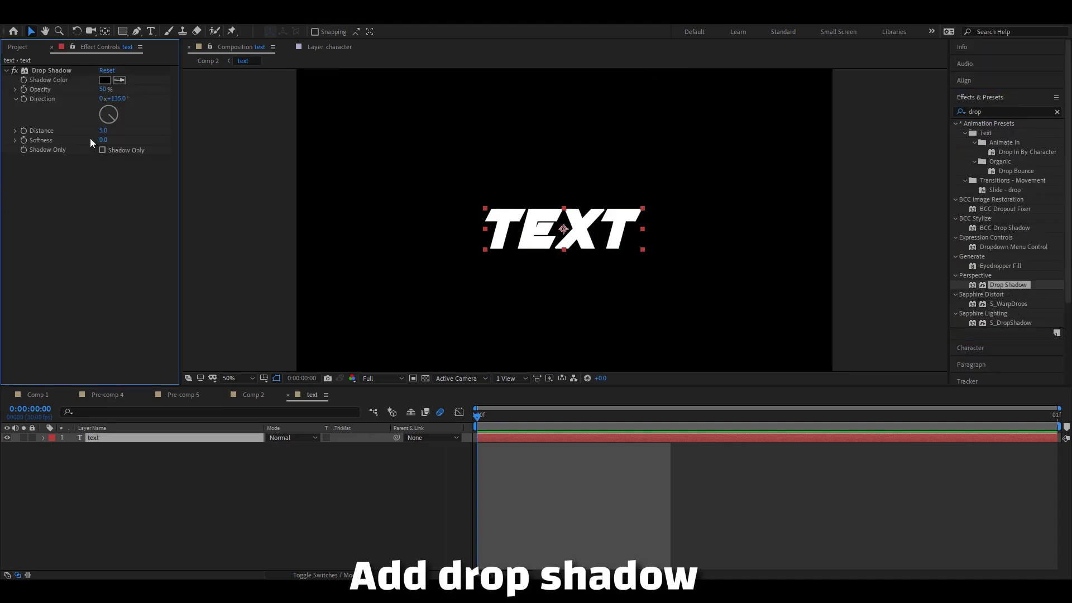
mouse_move(106, 131)
mouse_down()
mouse_move(120, 132)
mouse_move(114, 140)
mouse_up()
click(568, 535)
click(496, 435)
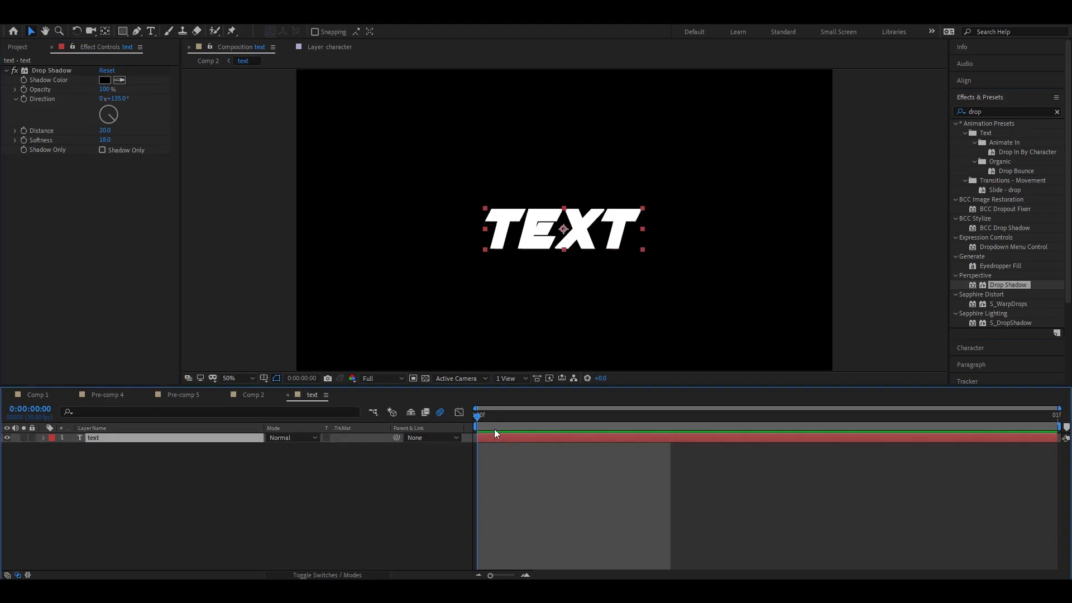
click(1007, 114)
Apply Glow with an 80% threshold and collapse the Drop Shadow and Glow settings
text(glow)
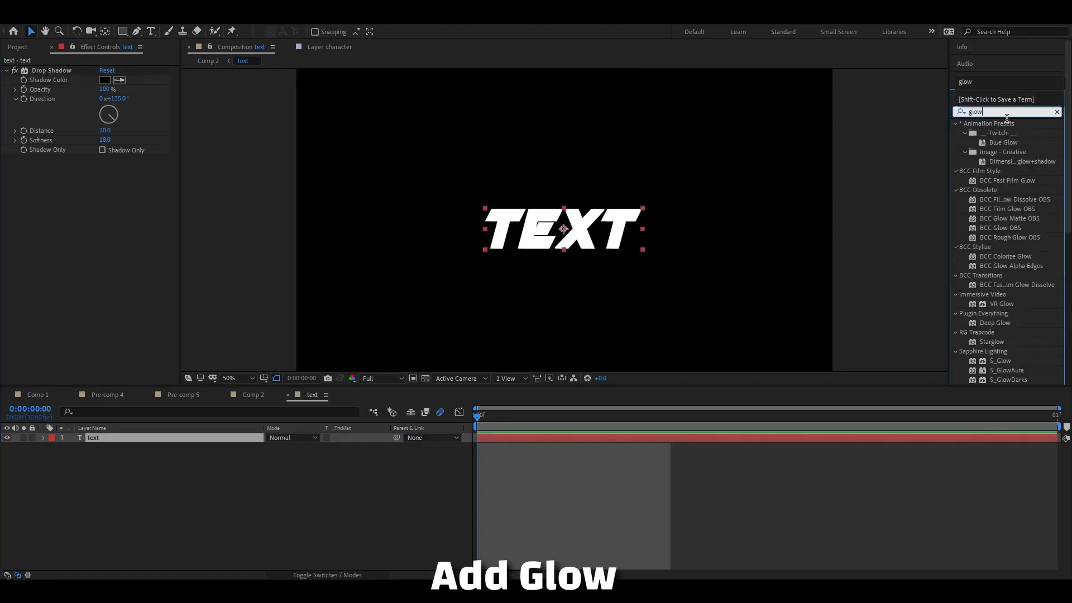
scroll(990, 360, down, 5)
double_click(996, 346)
text(87)
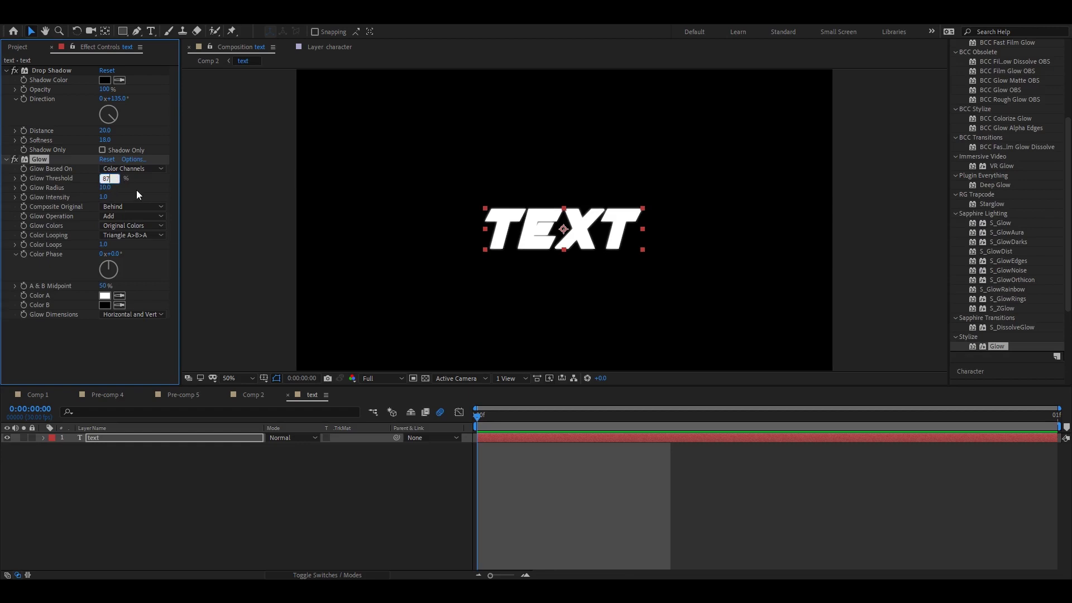
text(9)
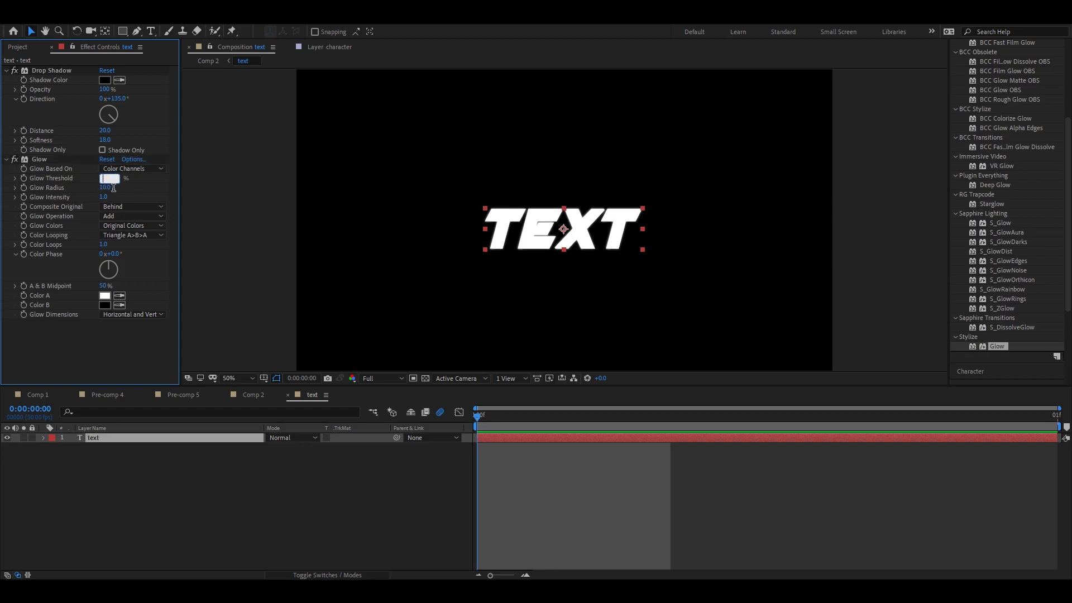
key(Return)
click(6, 70)
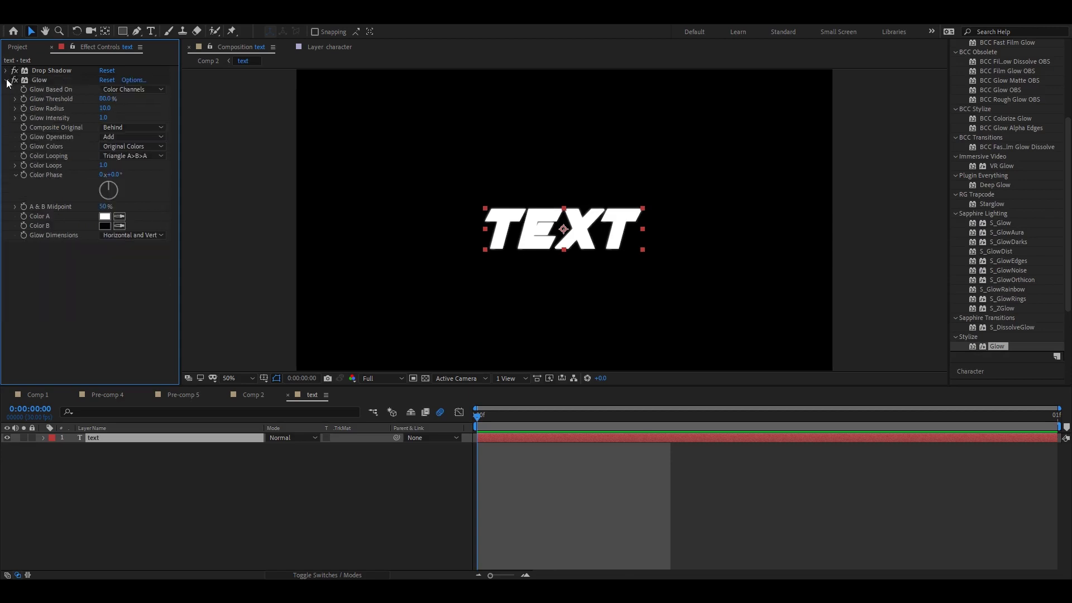
click(6, 79)
scroll(1011, 167, up, 5)
Apply CC Smear with reach 115 so a short drip hangs straight down from the T
click(999, 112)
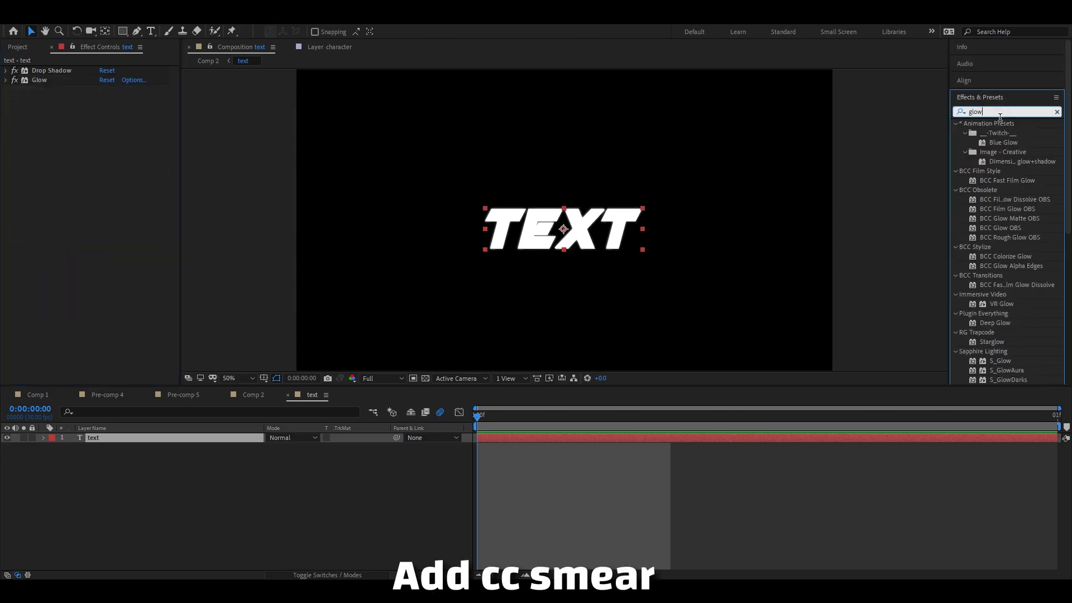
text(cc sme)
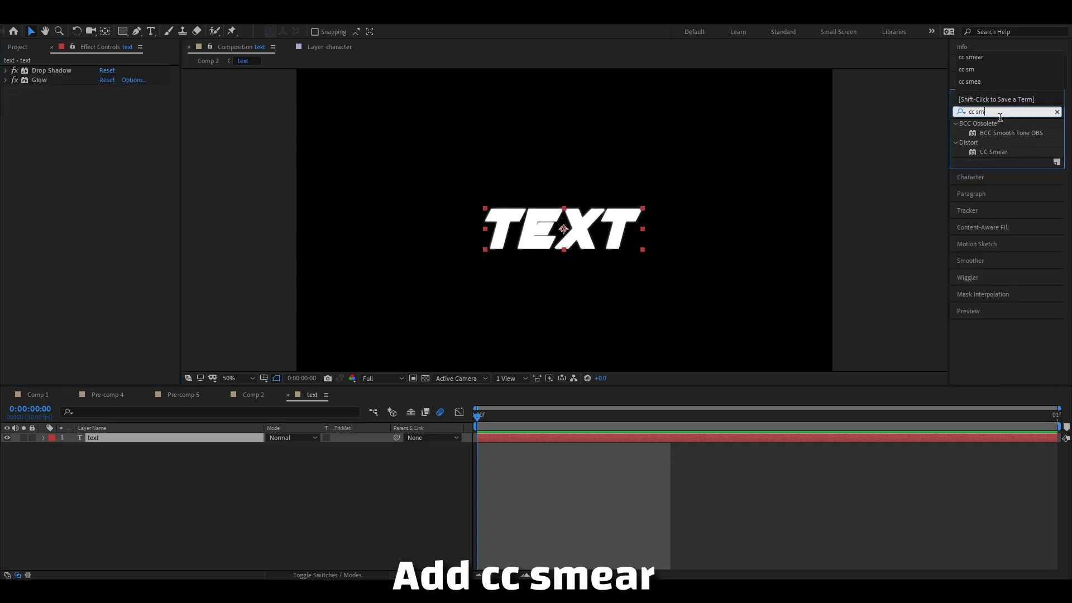
double_click(999, 133)
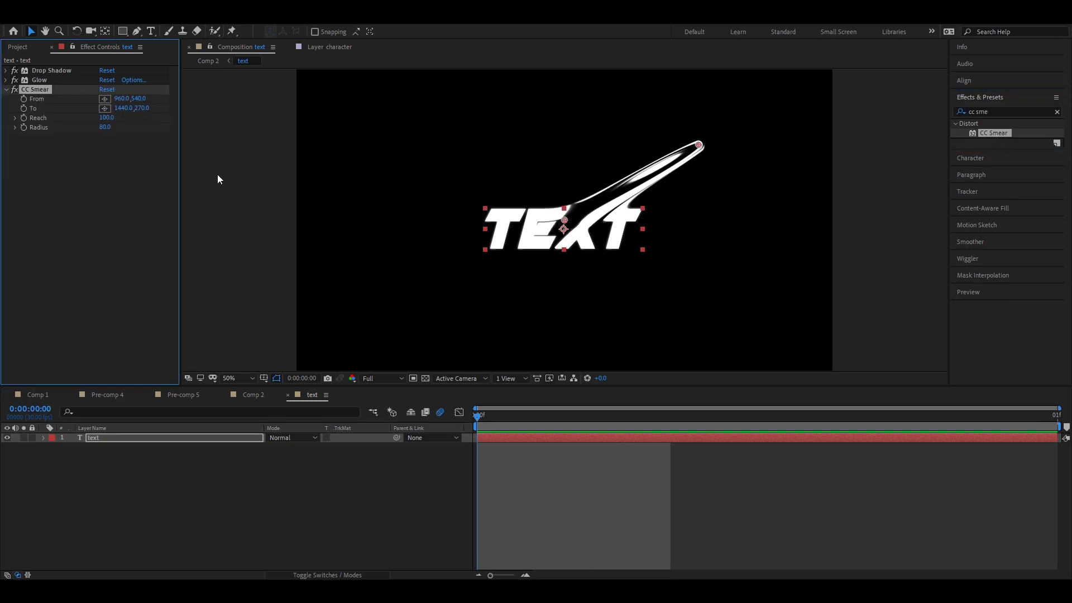
drag(106, 118, 119, 128)
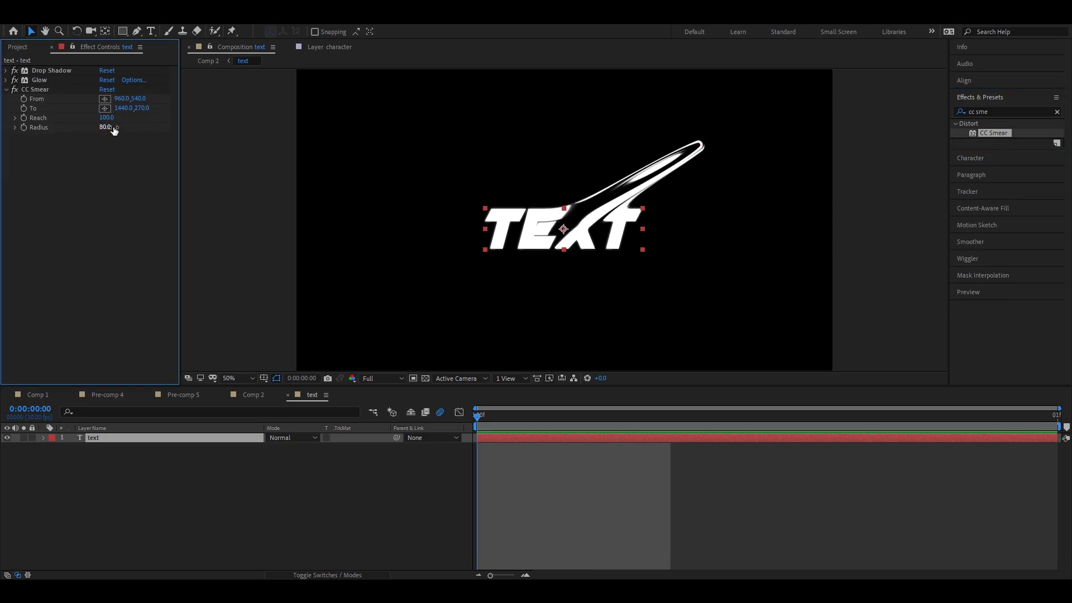
drag(698, 145, 551, 290)
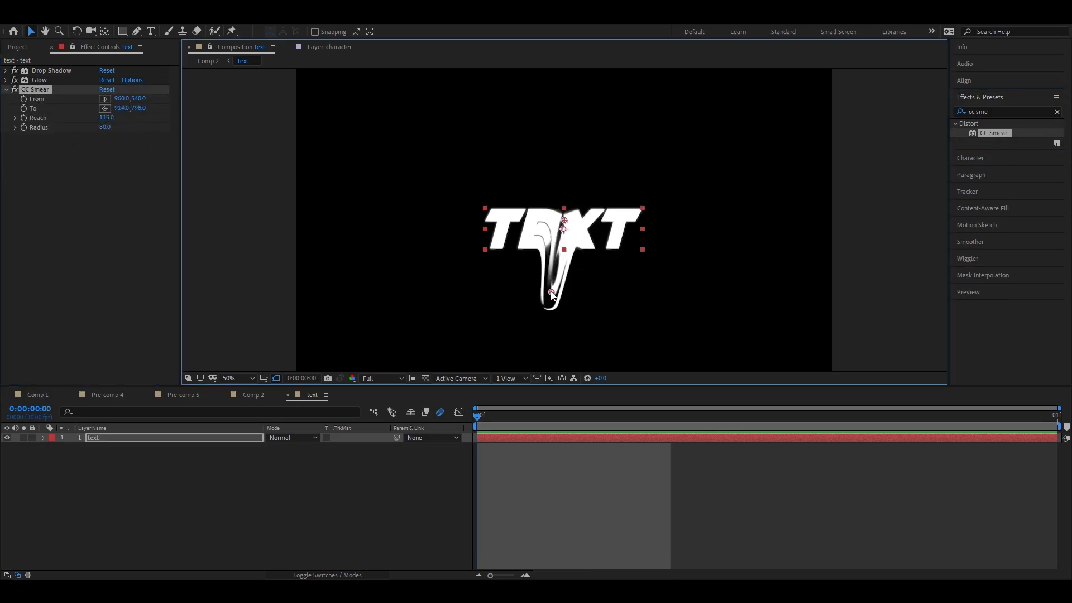
drag(564, 220, 615, 243)
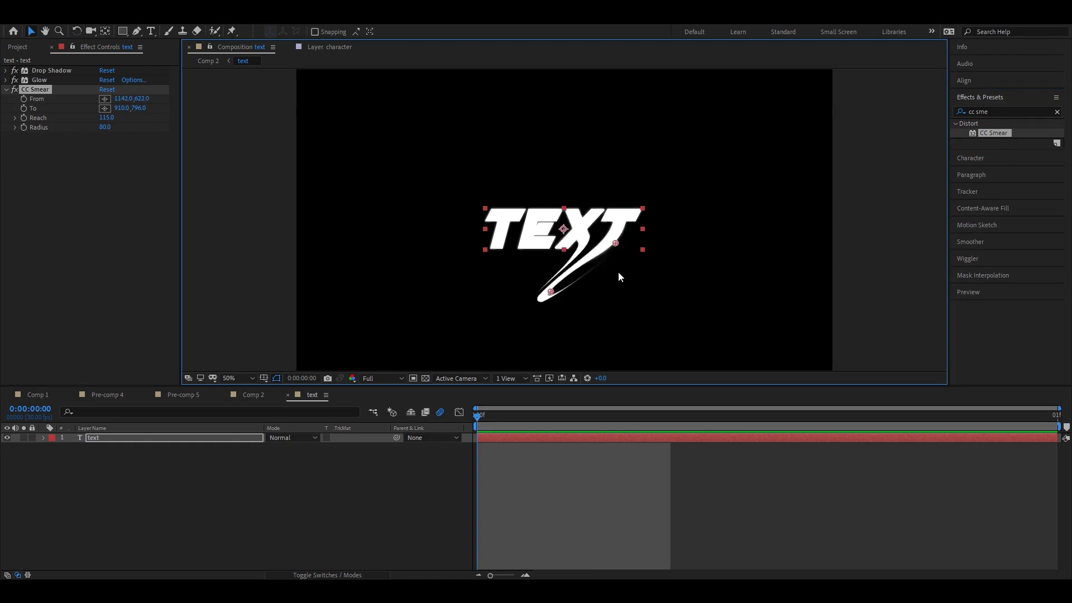
mouse_move(550, 291)
mouse_down()
mouse_move(623, 276)
mouse_move(619, 255)
mouse_move(622, 279)
mouse_move(620, 248)
mouse_move(620, 258)
mouse_up()
click(80, 155)
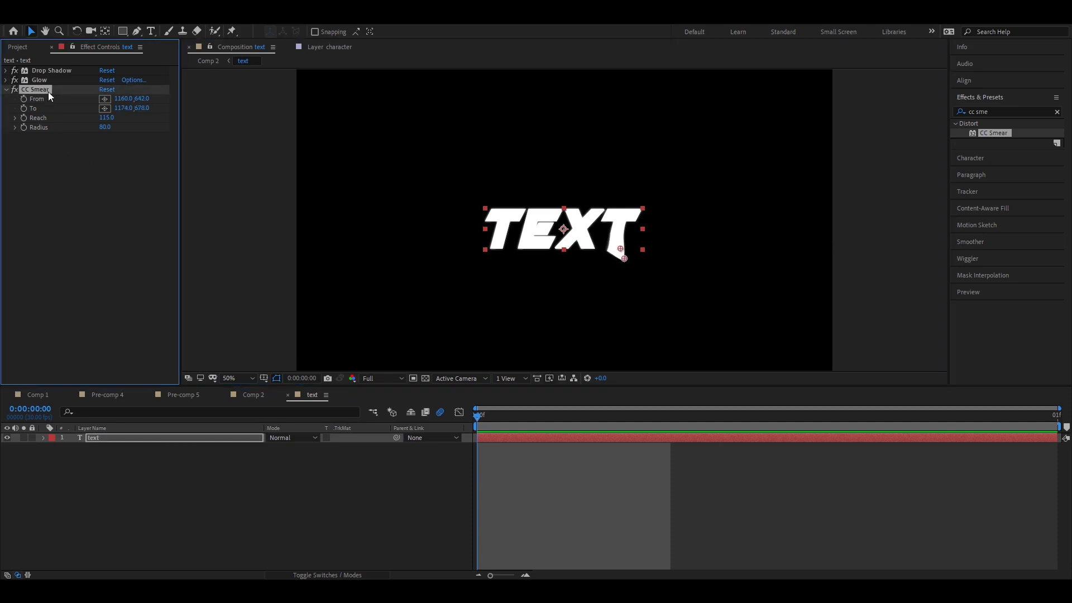
Duplicate CC Smear and shape the second smear into a small drip under the E
key(ctrl+d)
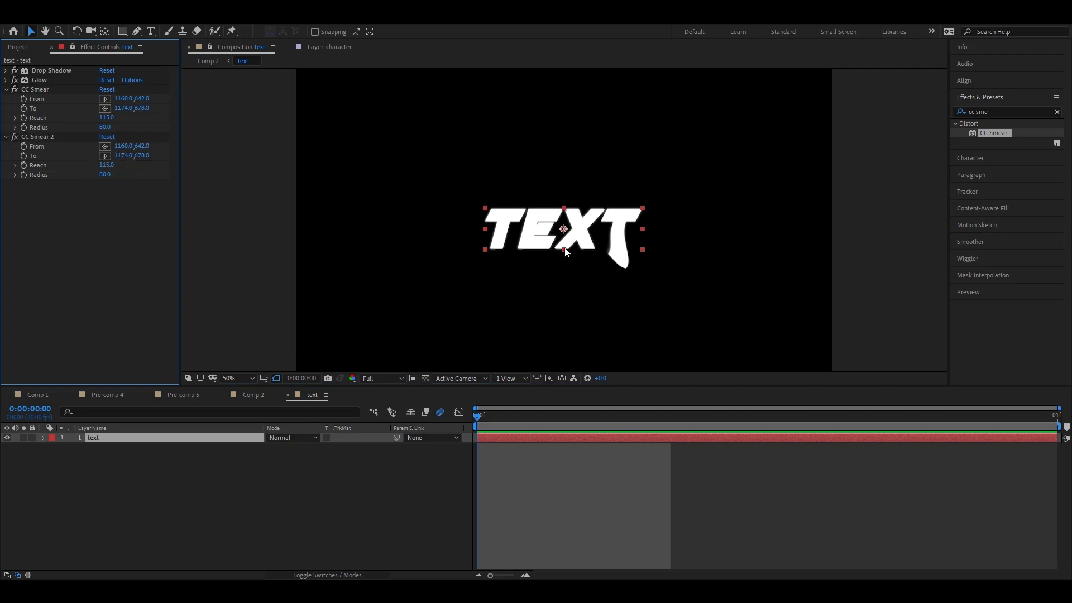
click(37, 137)
drag(620, 248, 475, 214)
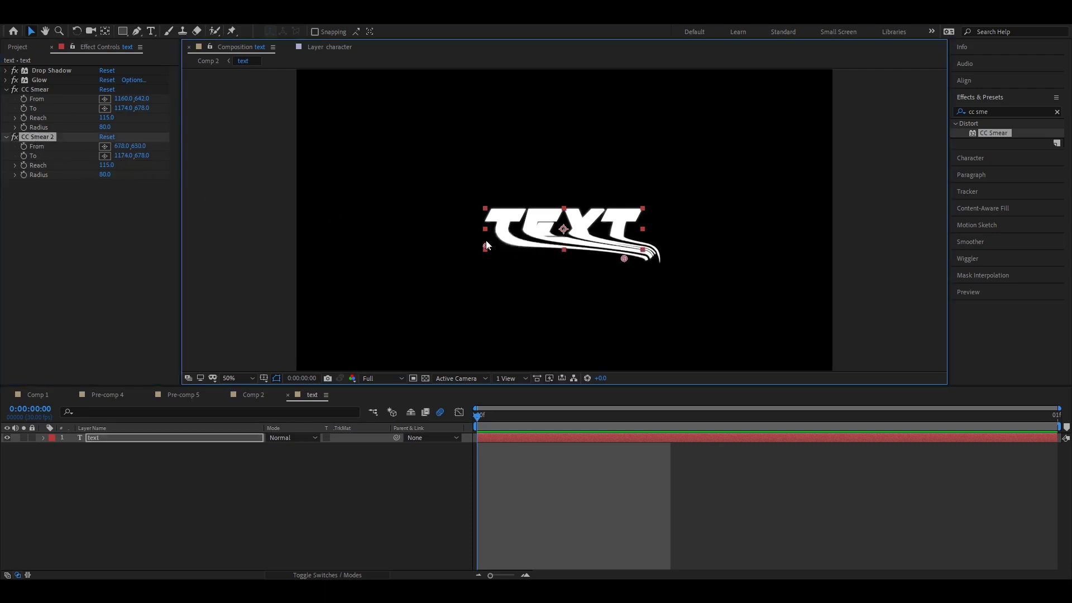
mouse_move(624, 258)
mouse_down()
mouse_move(426, 212)
mouse_move(481, 210)
mouse_move(467, 212)
mouse_up()
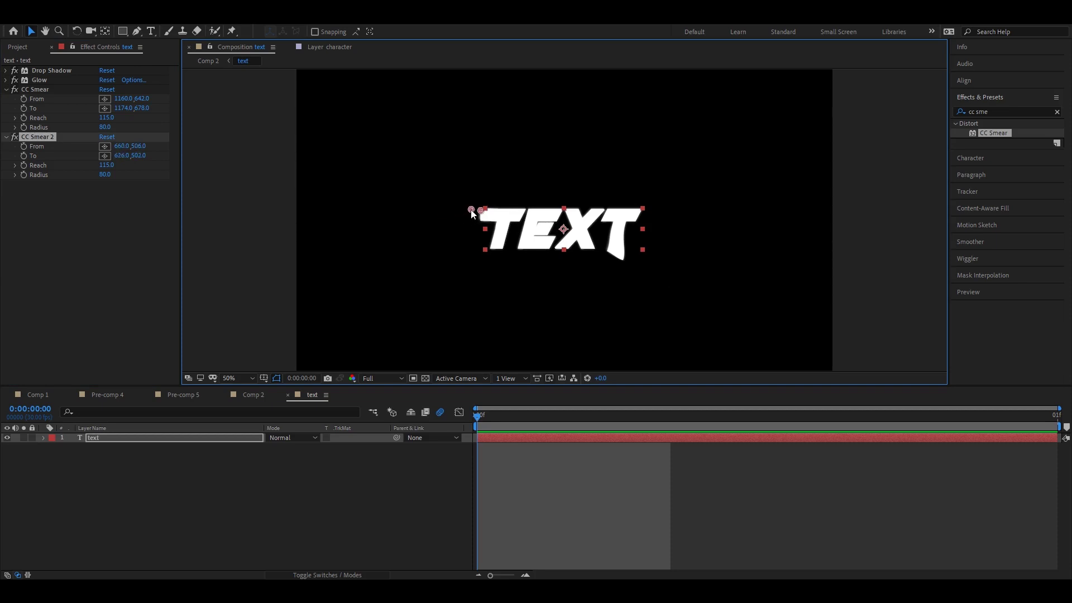
click(113, 175)
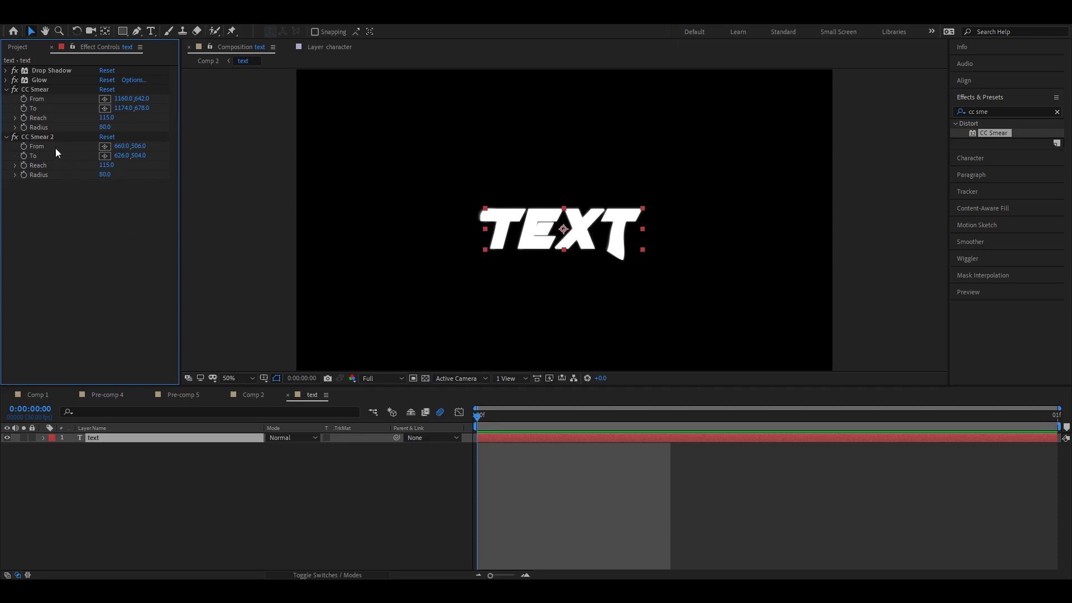
click(37, 136)
drag(471, 210, 545, 301)
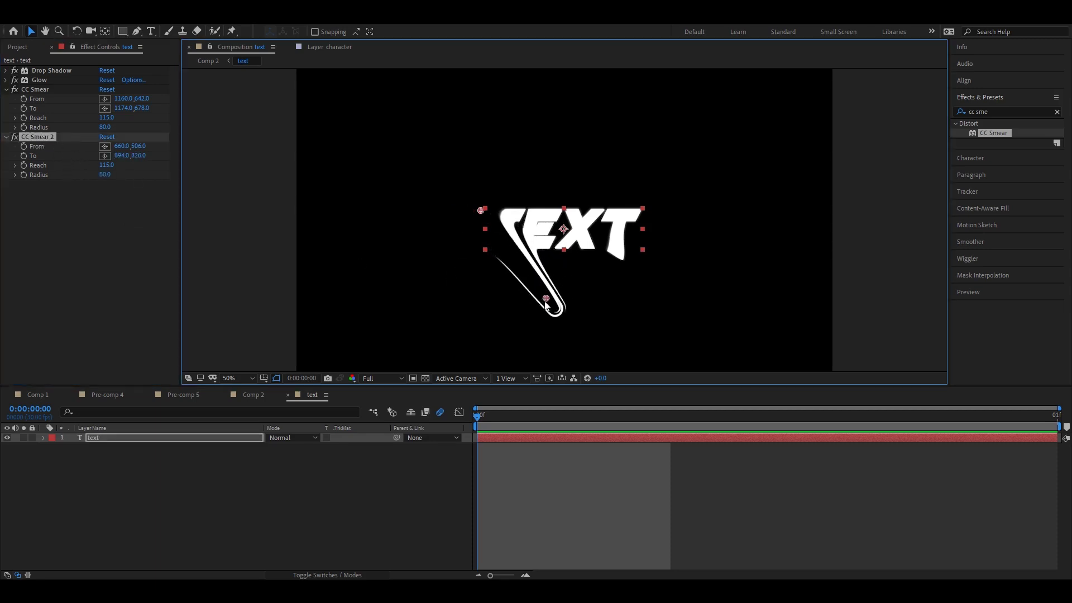
drag(481, 210, 554, 246)
drag(546, 300, 556, 252)
drag(553, 245, 557, 247)
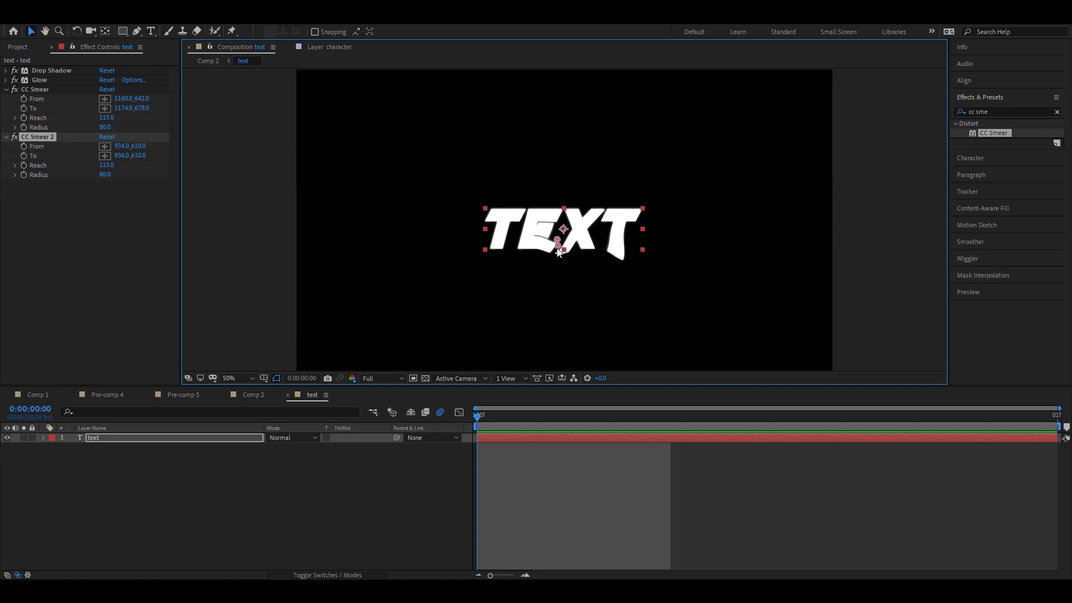
click(507, 440)
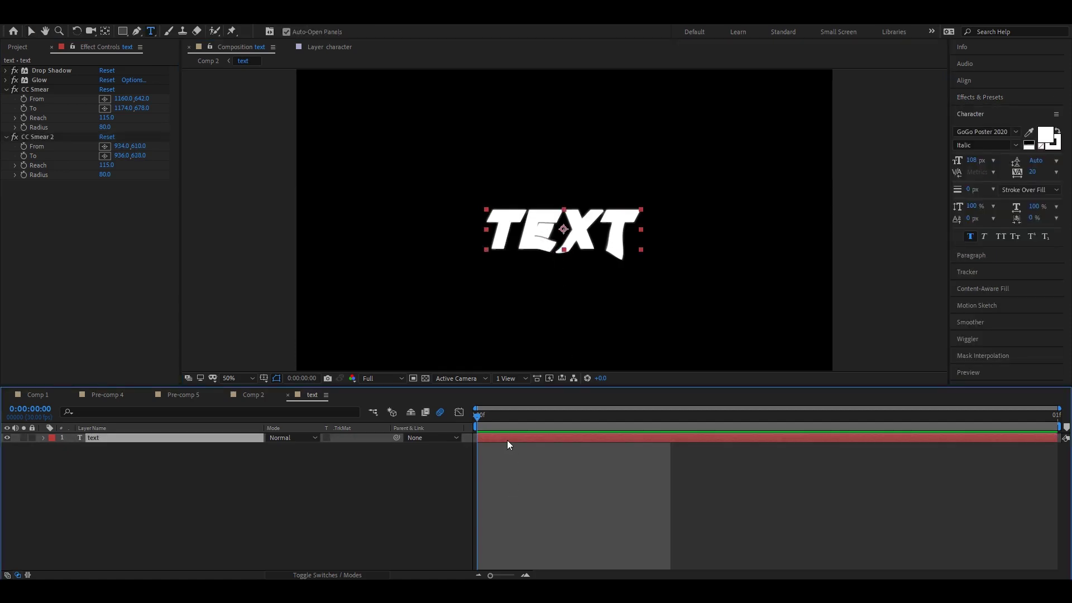
Pre-compose the smeared text layer, then add an adjustment layer and duplicate it
key(ctrl+shift+c)
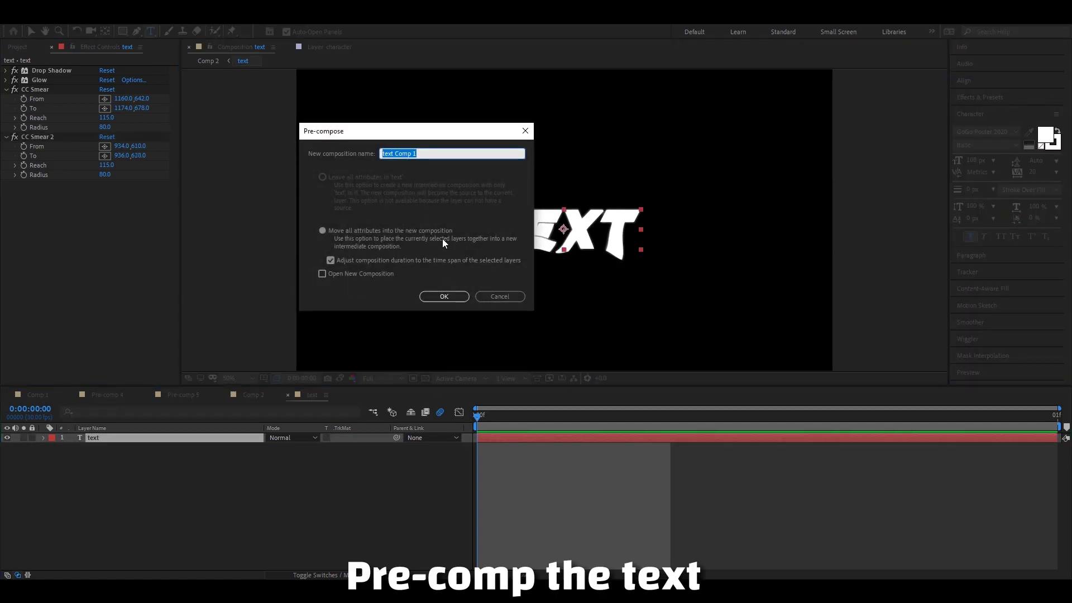
text(text2)
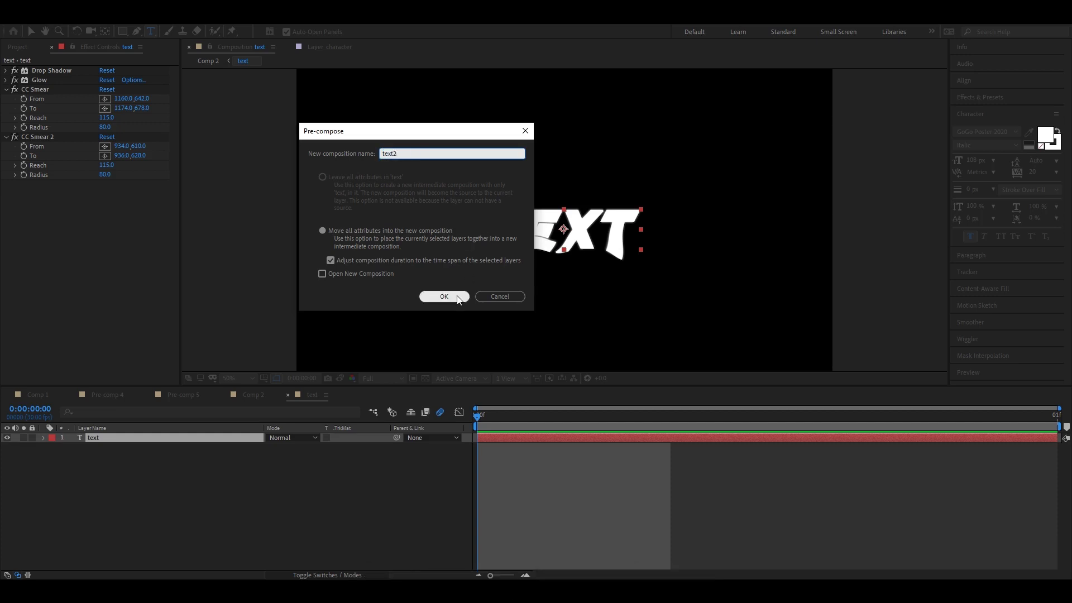
click(452, 296)
right_click(470, 441)
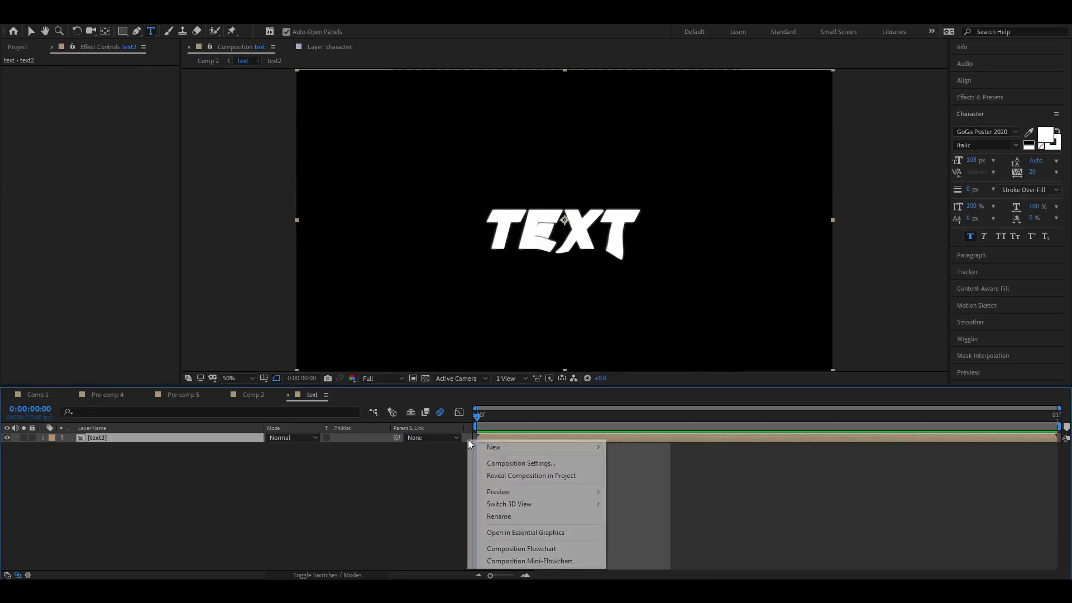
mouse_move(494, 446)
click(682, 540)
click(516, 441)
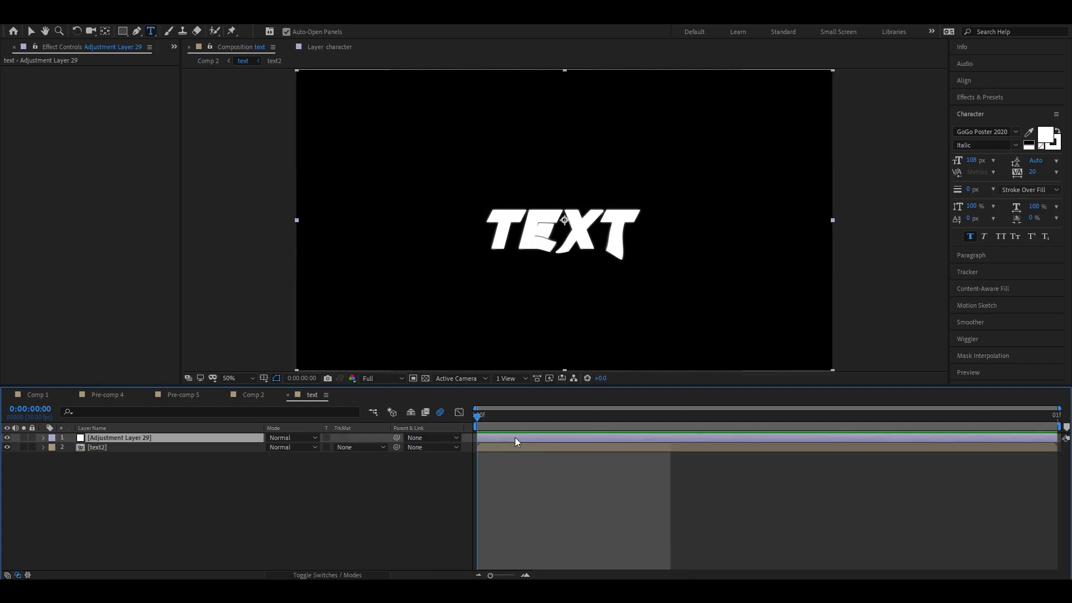
key(ctrl+d)
Apply Optics Compensation to the top adjustment layer, reversed, with Field Of View around 84
click(544, 497)
click(528, 447)
click(528, 438)
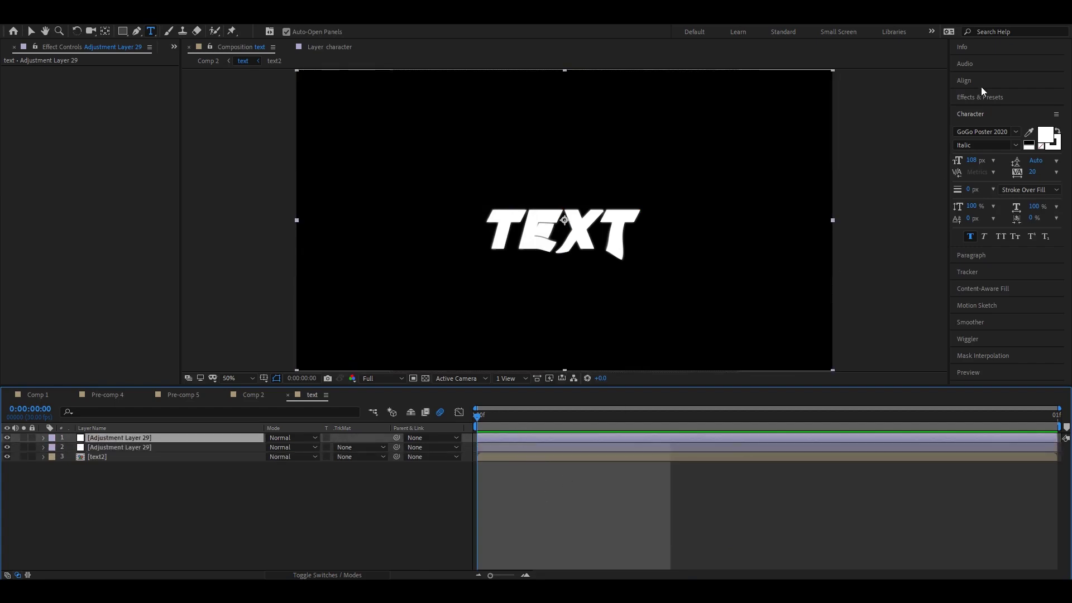
click(982, 97)
double_click(995, 114)
key(BackSpace)
key(BackSpace)
key(BackSpace)
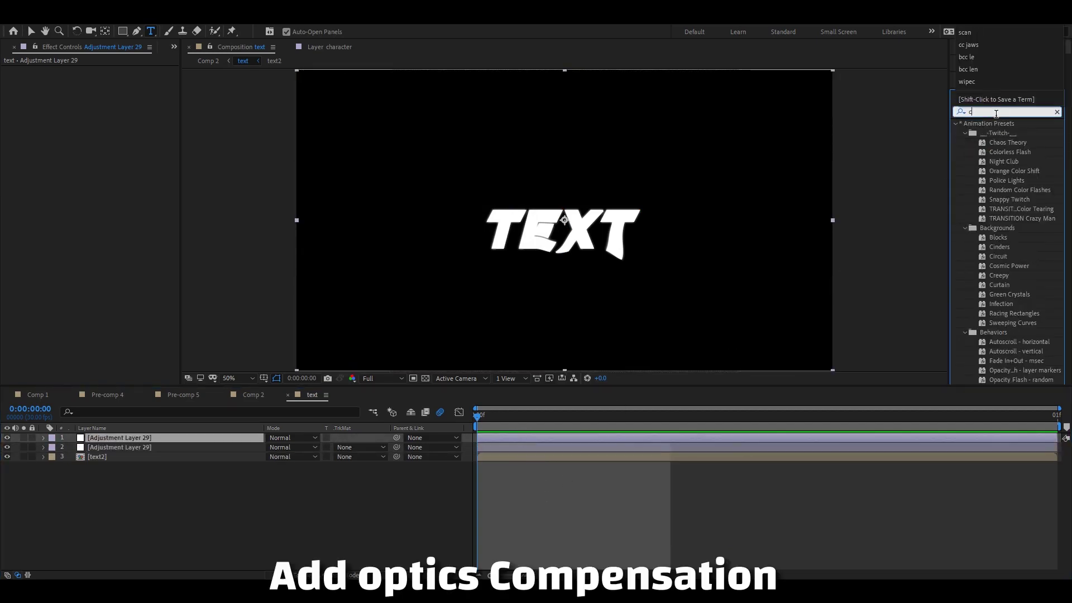
text(optic)
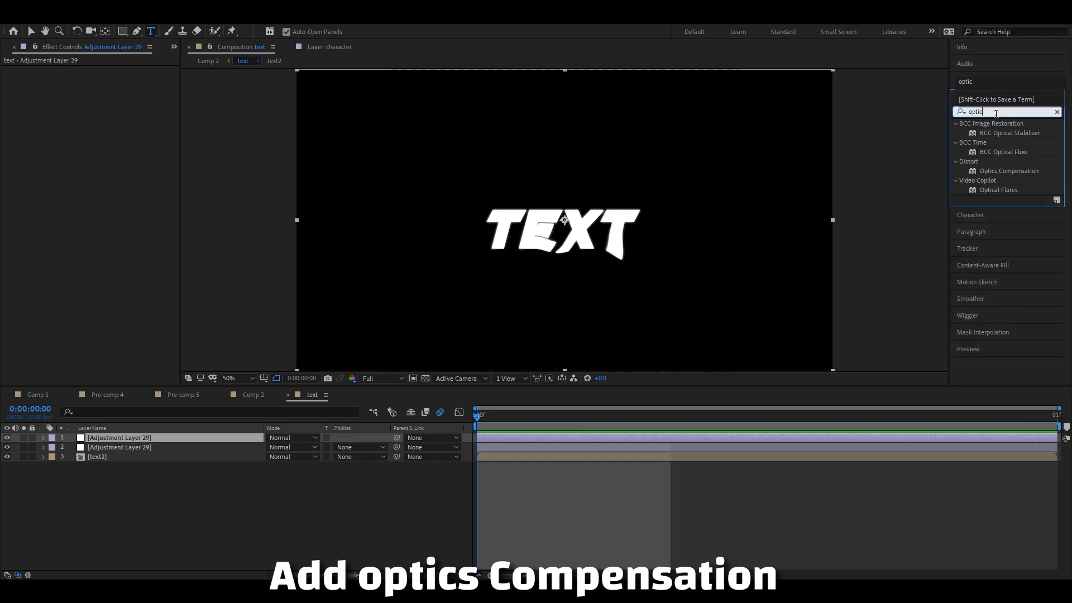
double_click(1014, 170)
key(v)
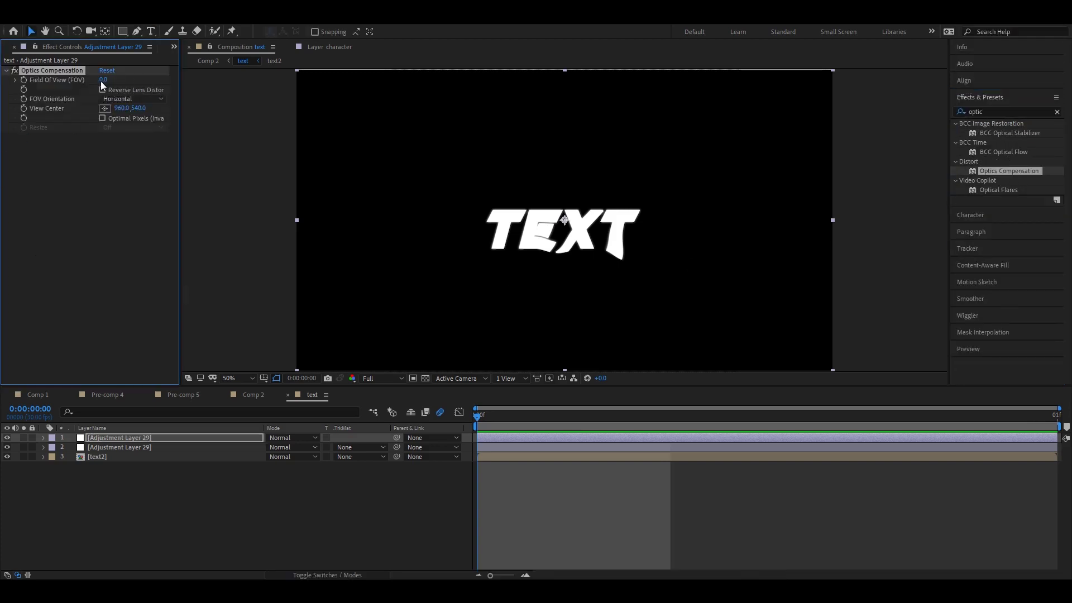
click(104, 80)
text(55)
key(Return)
click(117, 91)
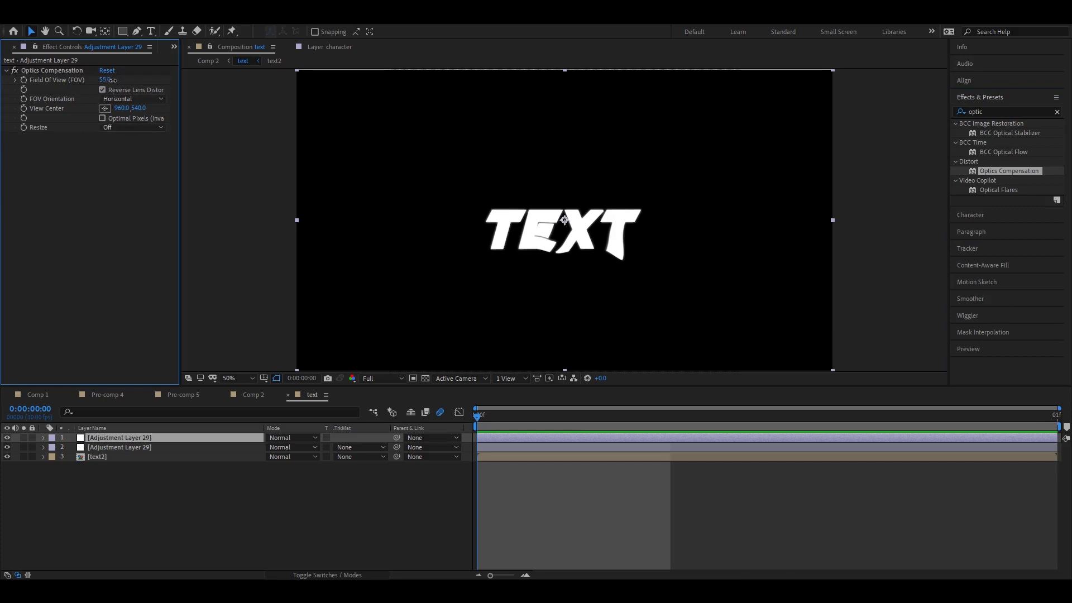
drag(104, 79, 140, 172)
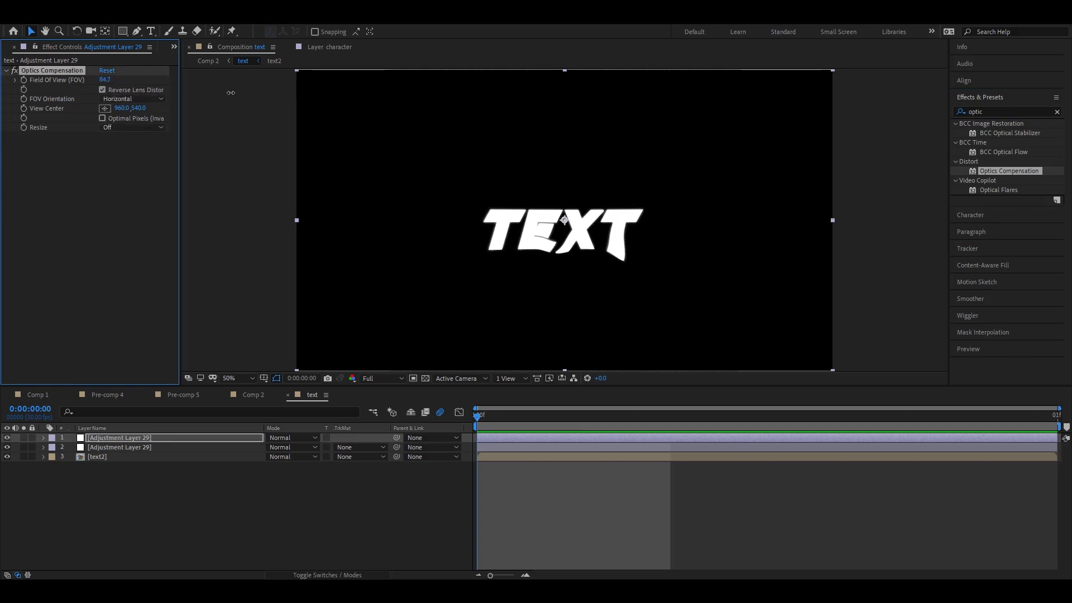
click(529, 447)
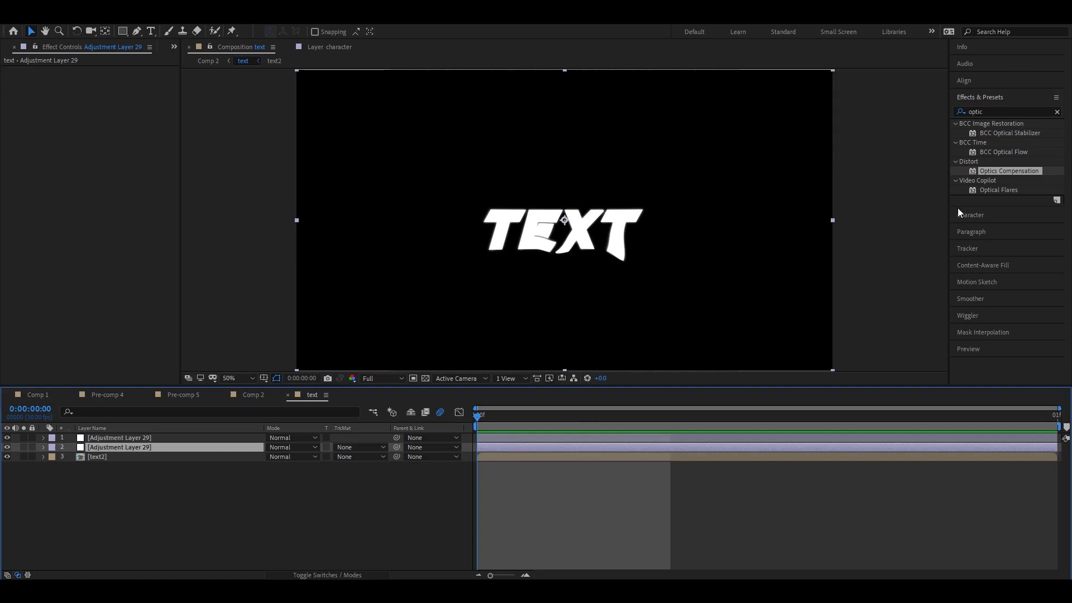
Apply CC Smear to the second adjustment layer as a short drip just below mid-title
click(994, 114)
text(cc sm)
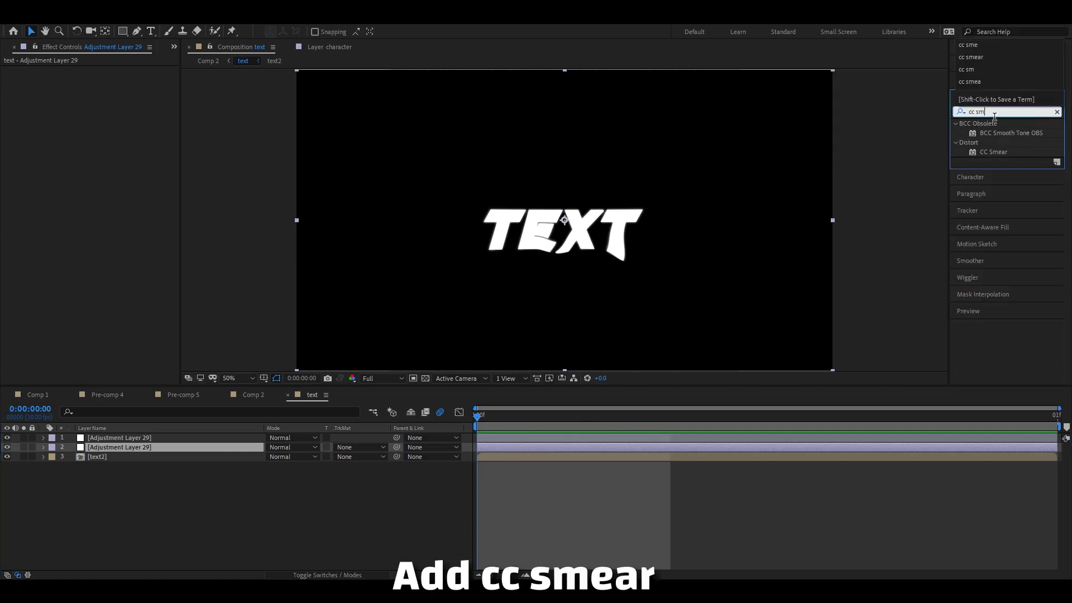
drag(999, 151, 28, 159)
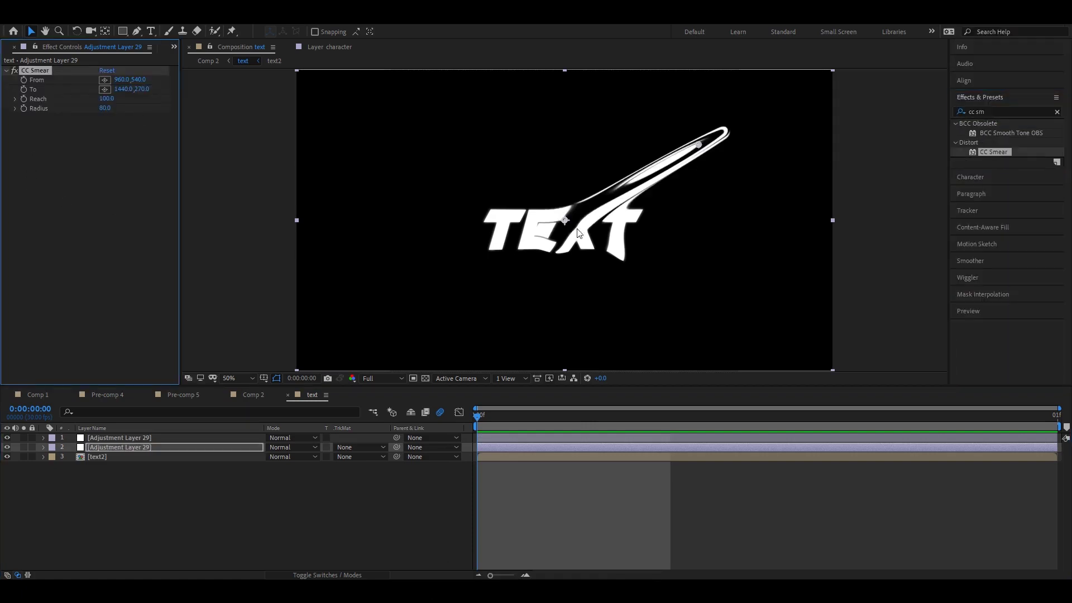
drag(698, 145, 558, 340)
drag(564, 220, 555, 265)
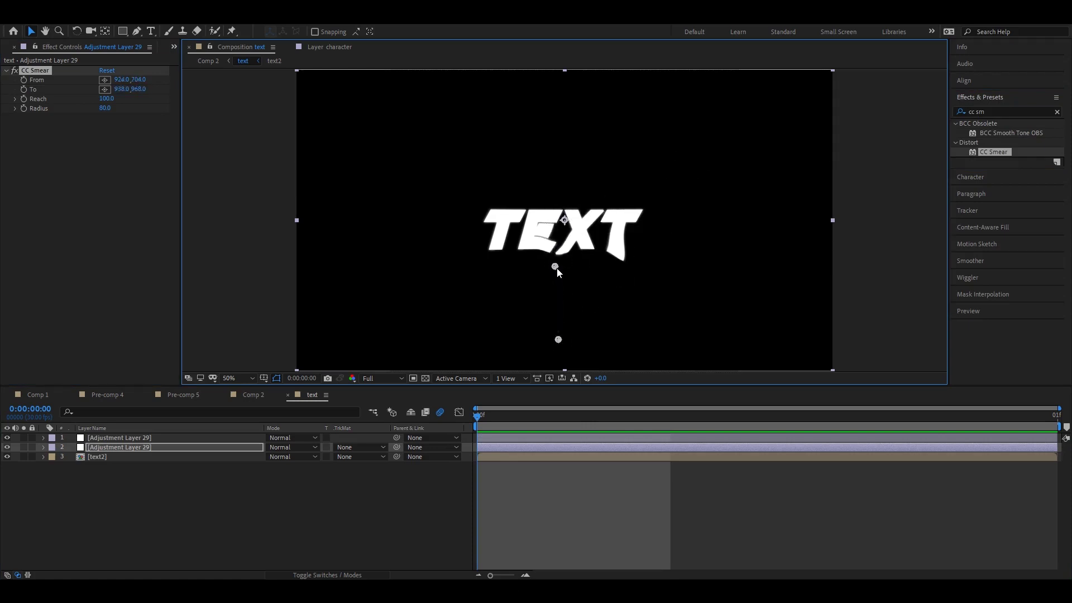
drag(558, 339, 555, 279)
Go from Comp 2 into the text comp and select the text2 precomp layer
key(shift+comma)
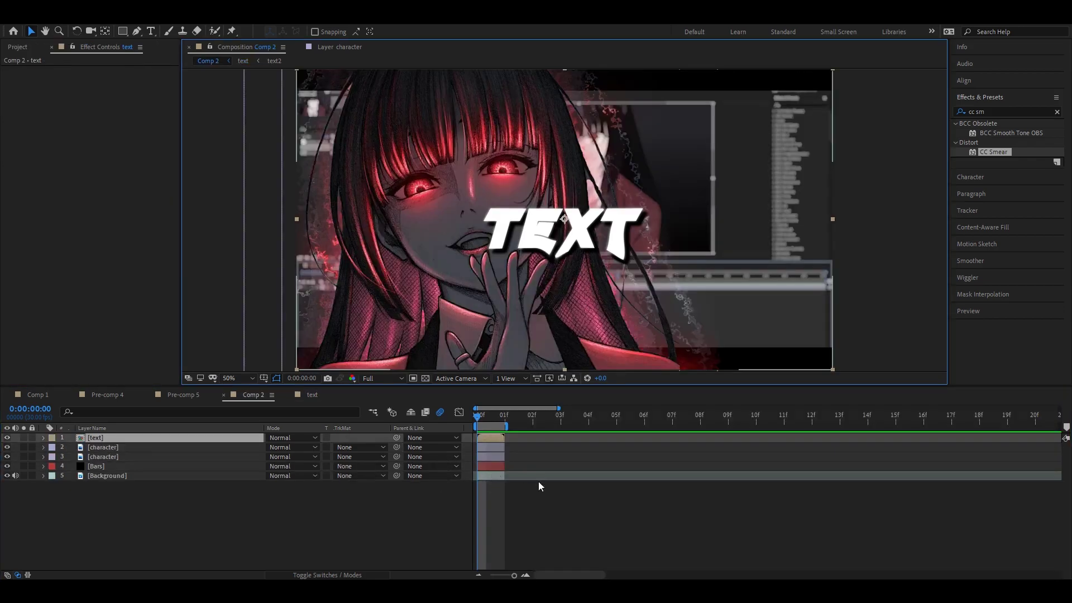
key(shift+period)
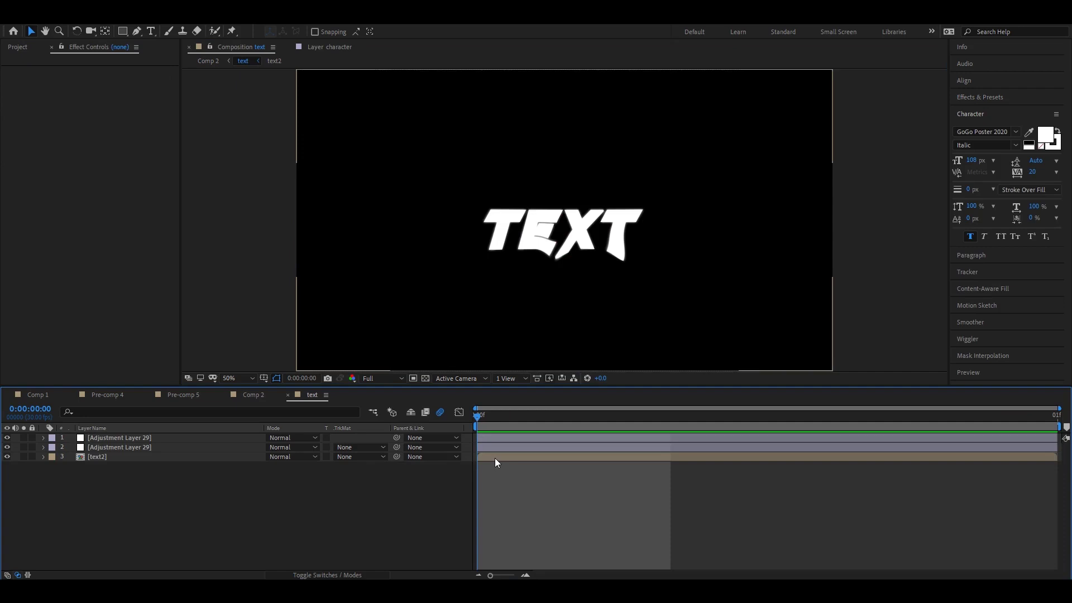
click(495, 458)
Open text2 and add a dark gray solid beneath the TEXT layer as a backdrop
double_click(500, 458)
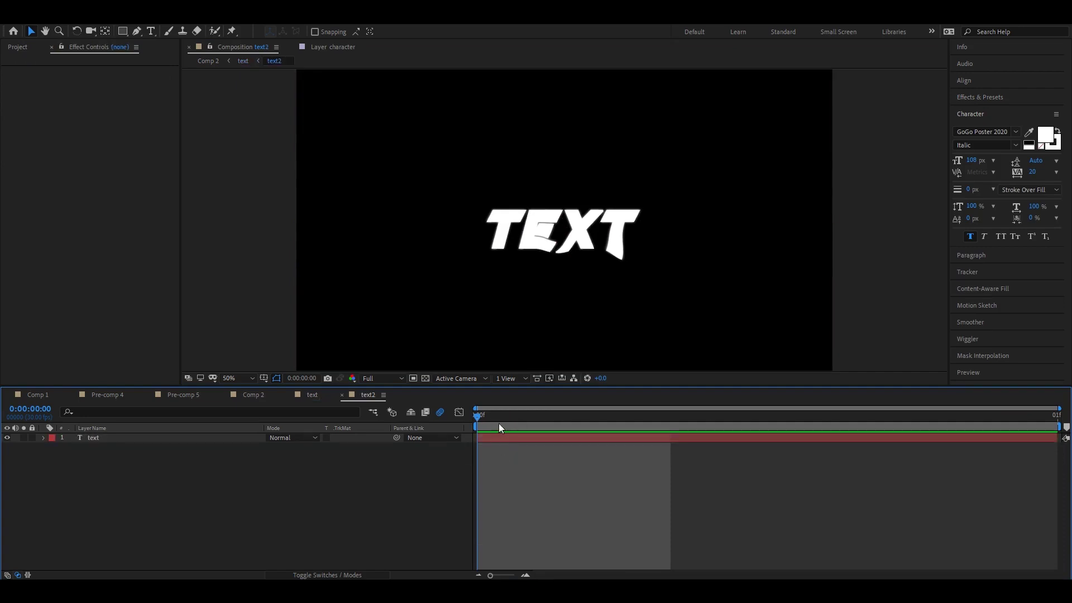
right_click(469, 440)
mouse_move(536, 446)
click(642, 474)
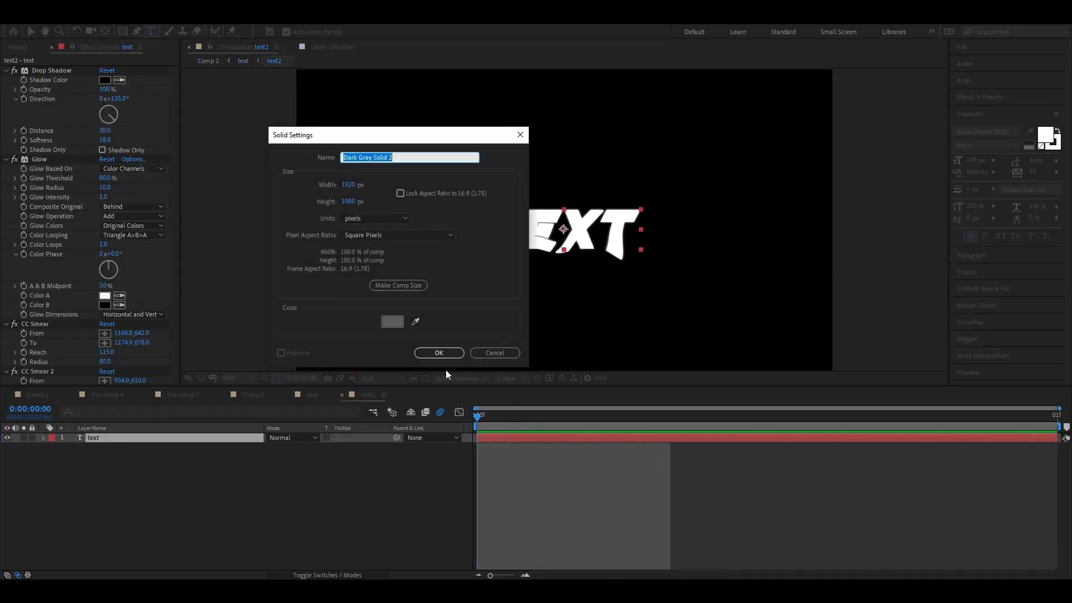
click(434, 353)
drag(199, 440, 200, 453)
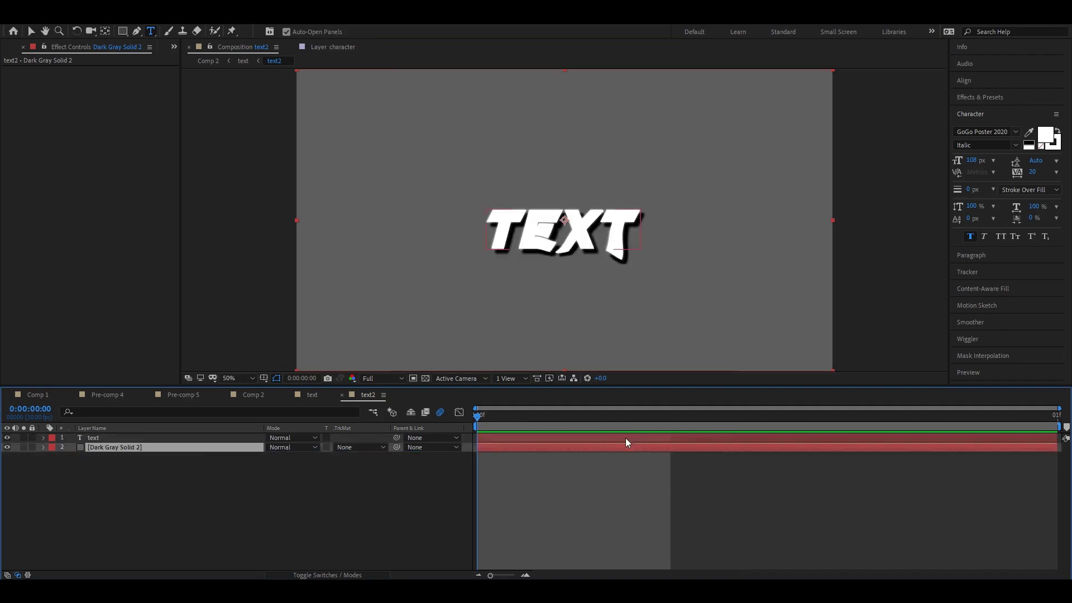
Give the TEXT title a 10 px stroke outline
click(836, 438)
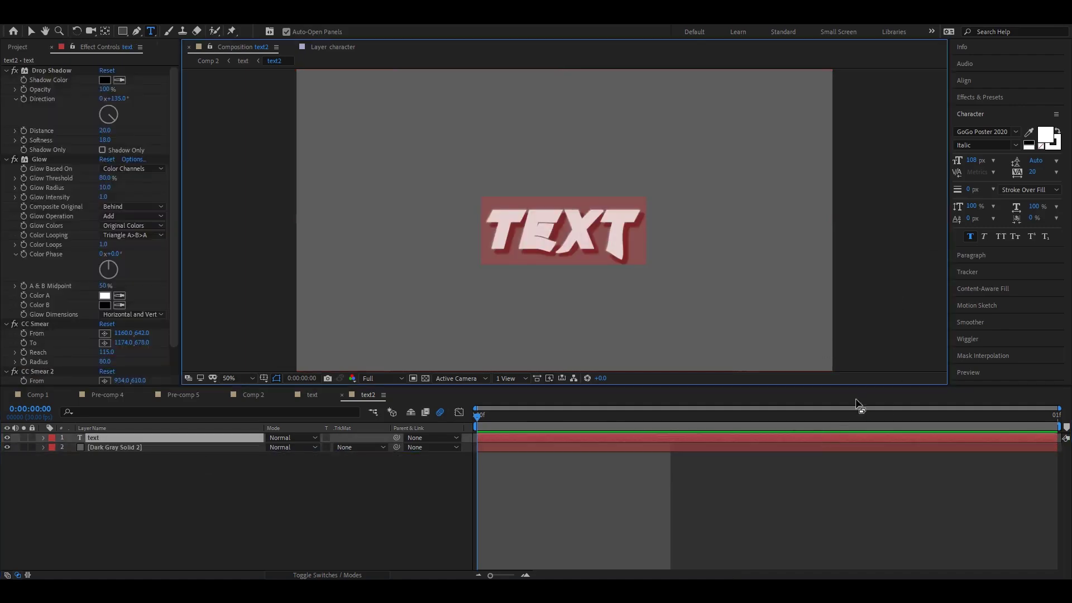
drag(970, 189, 977, 194)
click(973, 191)
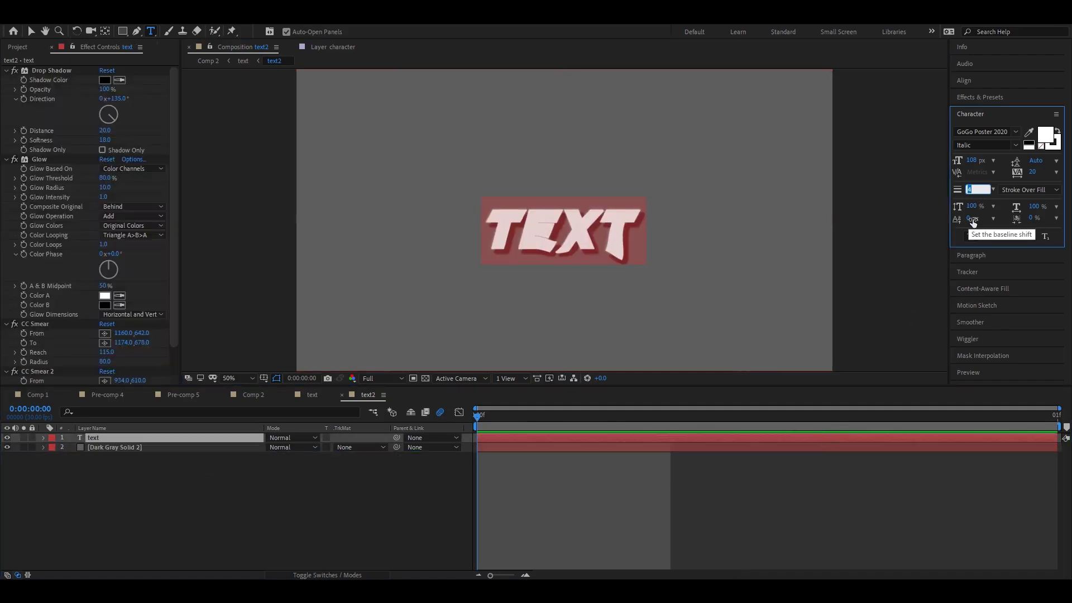
text(10)
key(Return)
click(867, 408)
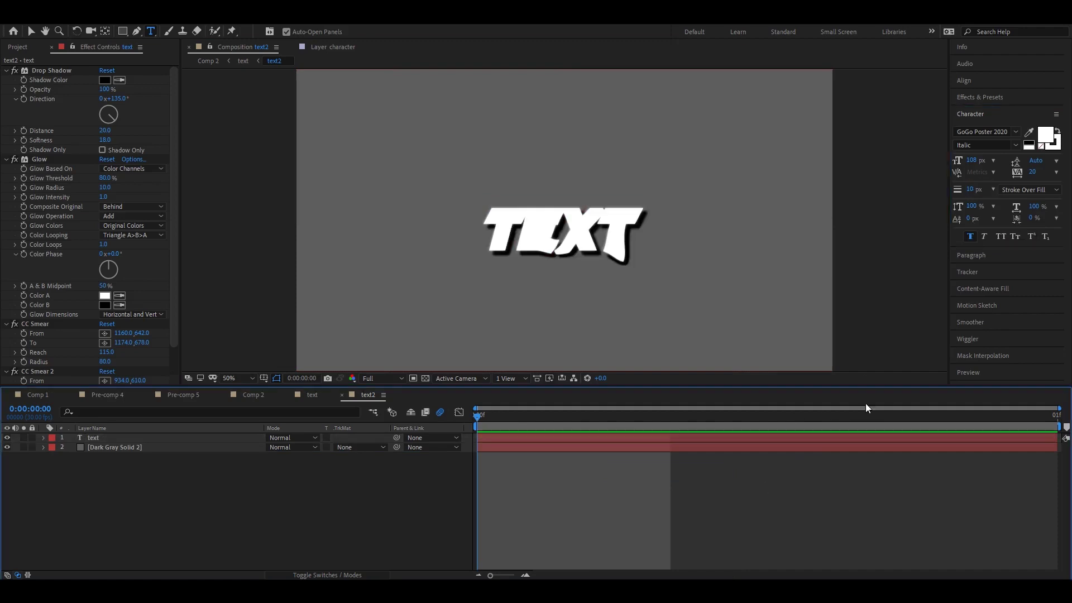
Set the outline colour to black and make the stroke thinner
click(1059, 147)
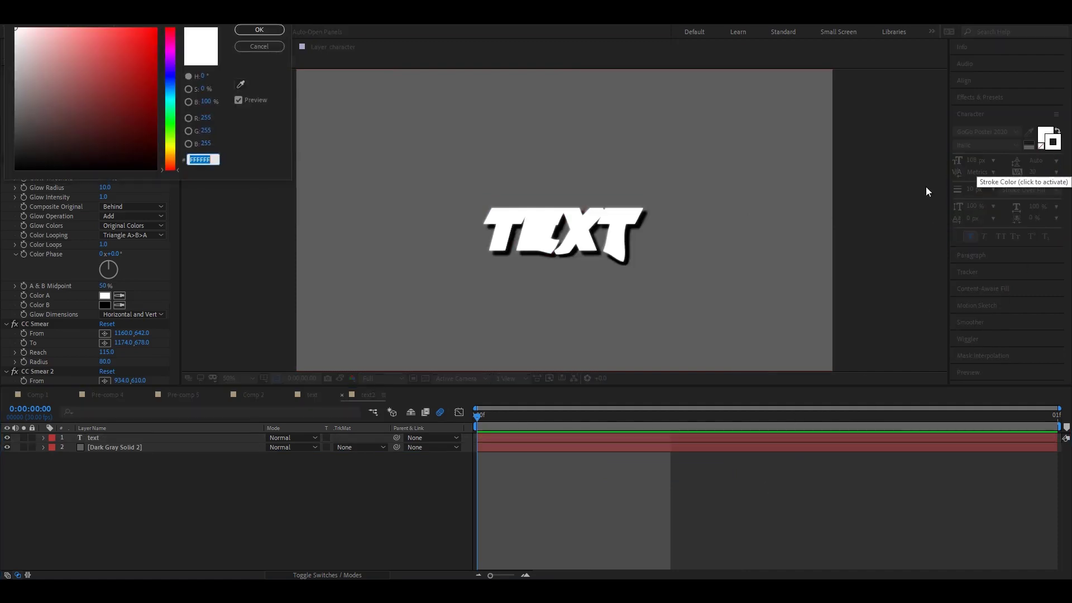
click(247, 33)
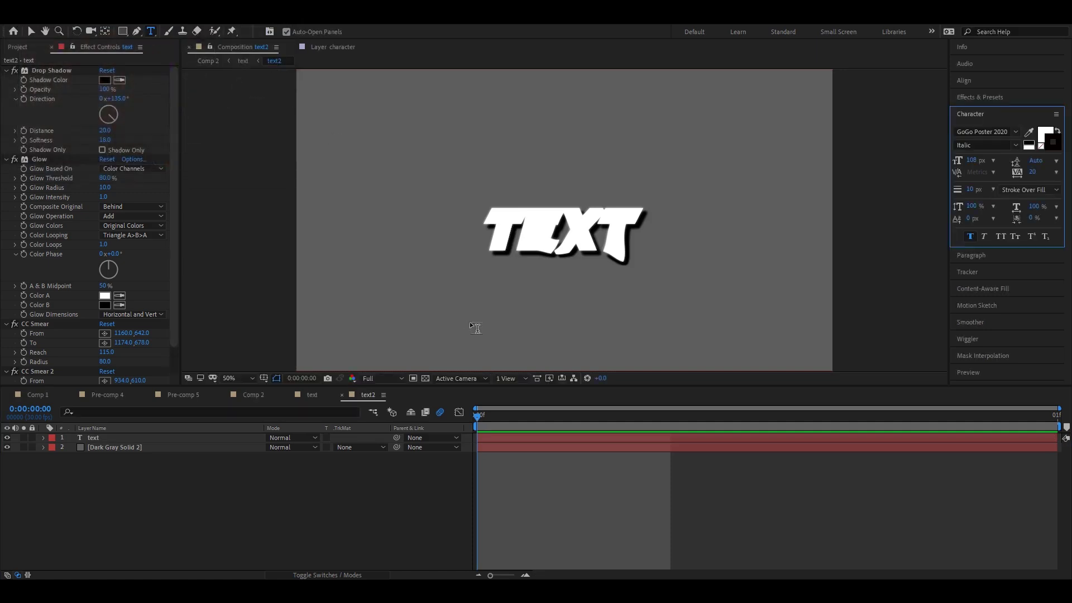
click(549, 439)
click(1056, 146)
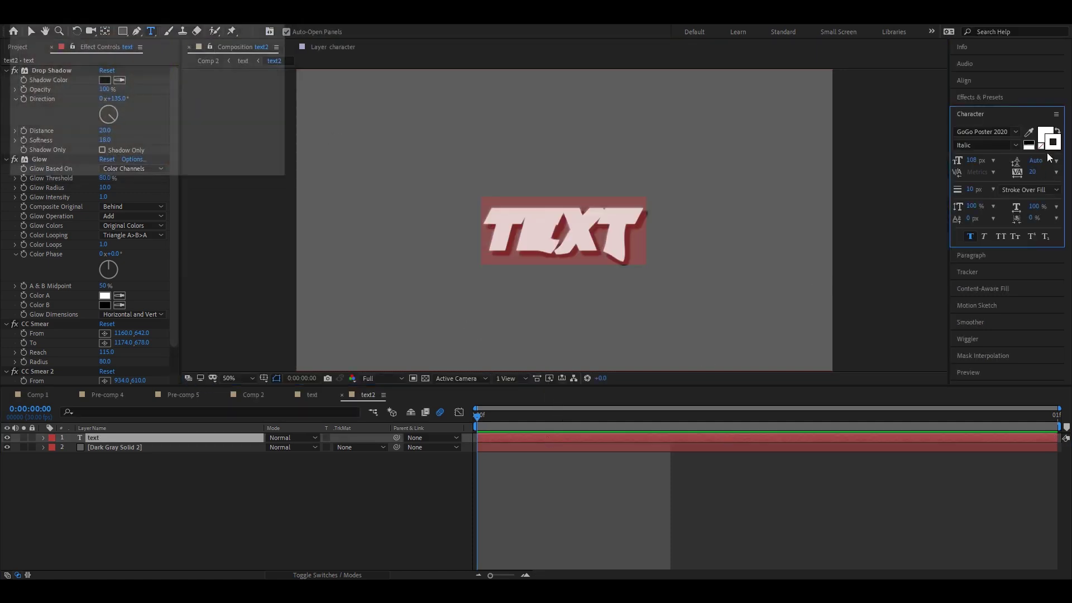
drag(110, 166, 5, 185)
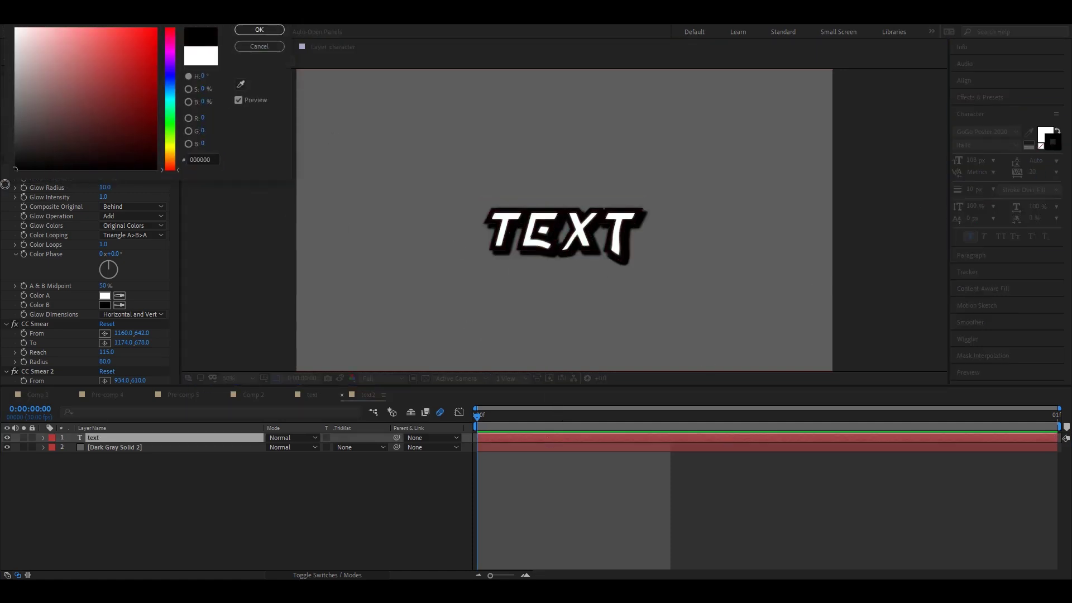
click(266, 33)
click(633, 470)
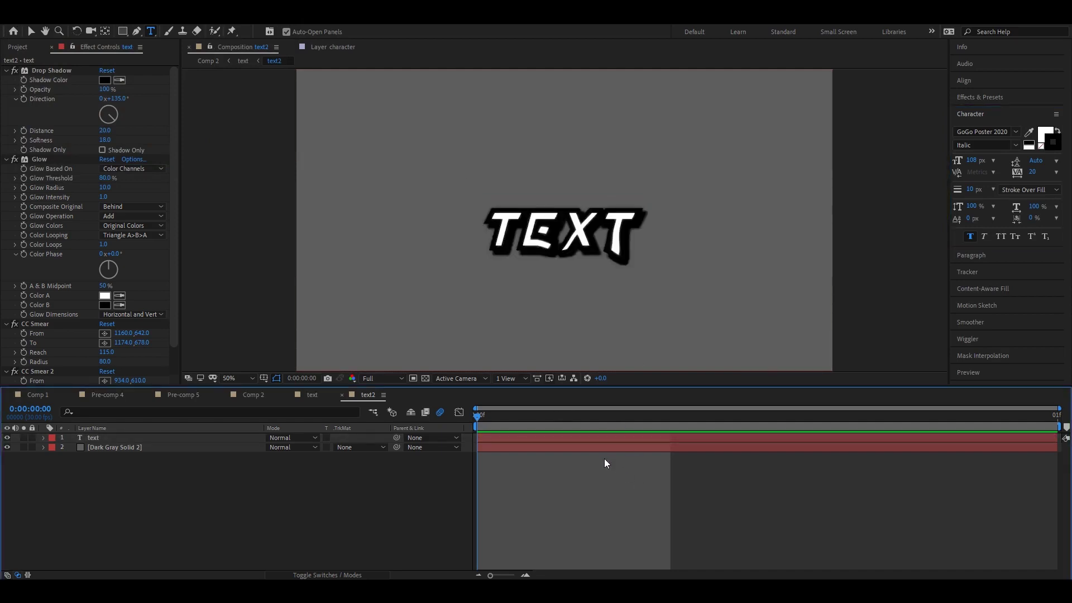
click(579, 442)
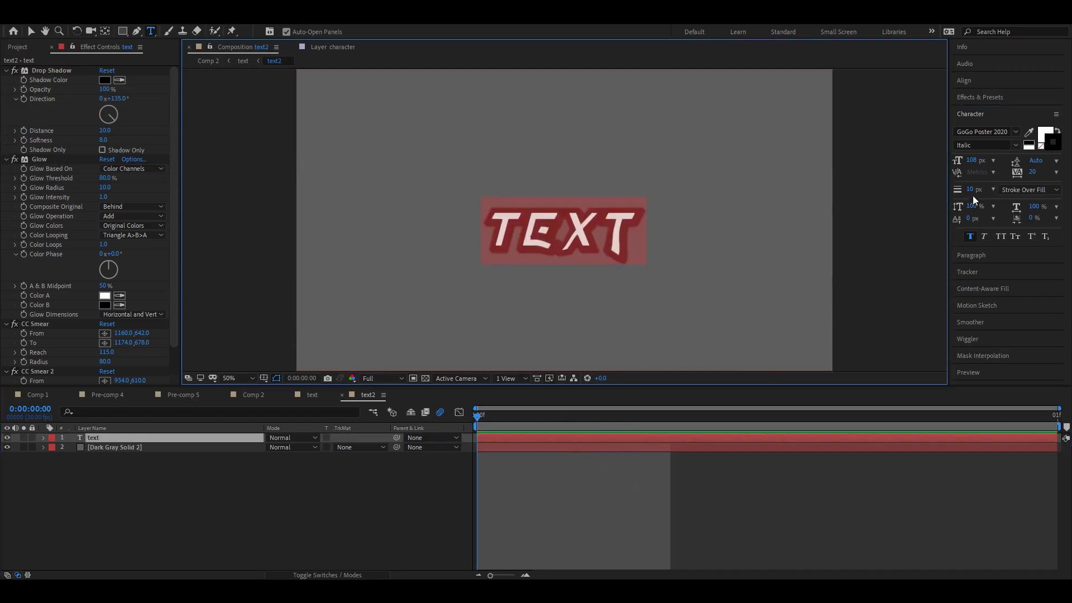
drag(974, 193, 972, 196)
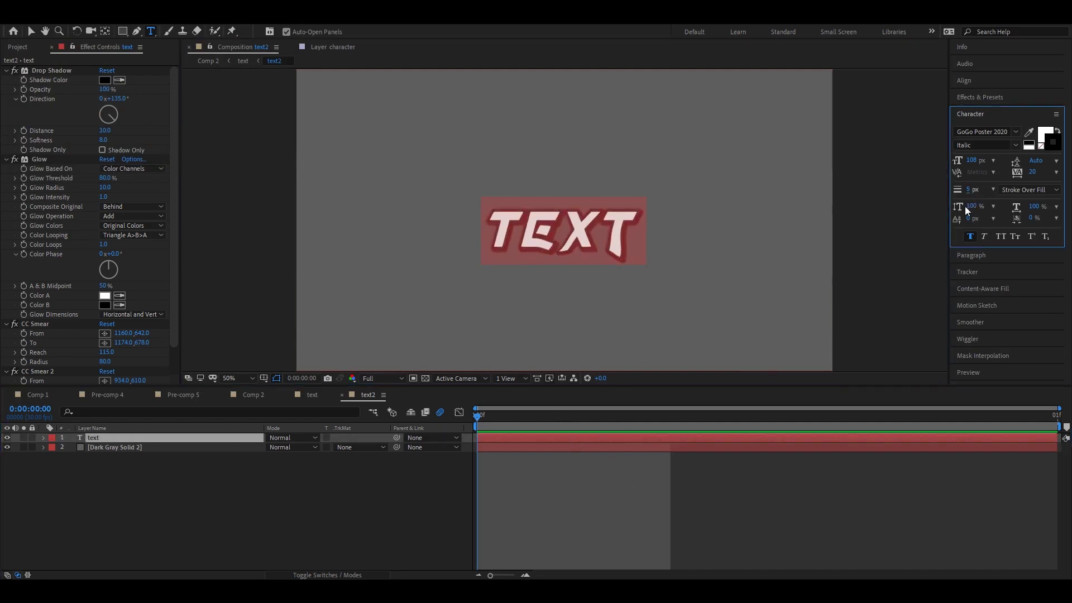
Set the TEXT letter spacing (tracking) to 0
click(777, 448)
click(595, 438)
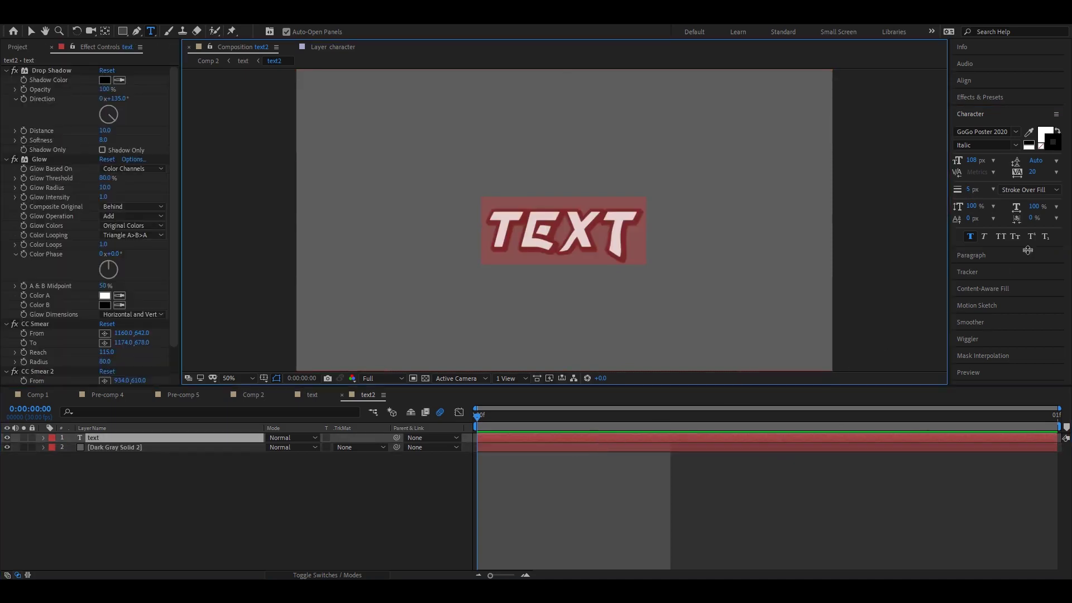
drag(1032, 172, 1017, 174)
click(1032, 172)
text(0)
key(Return)
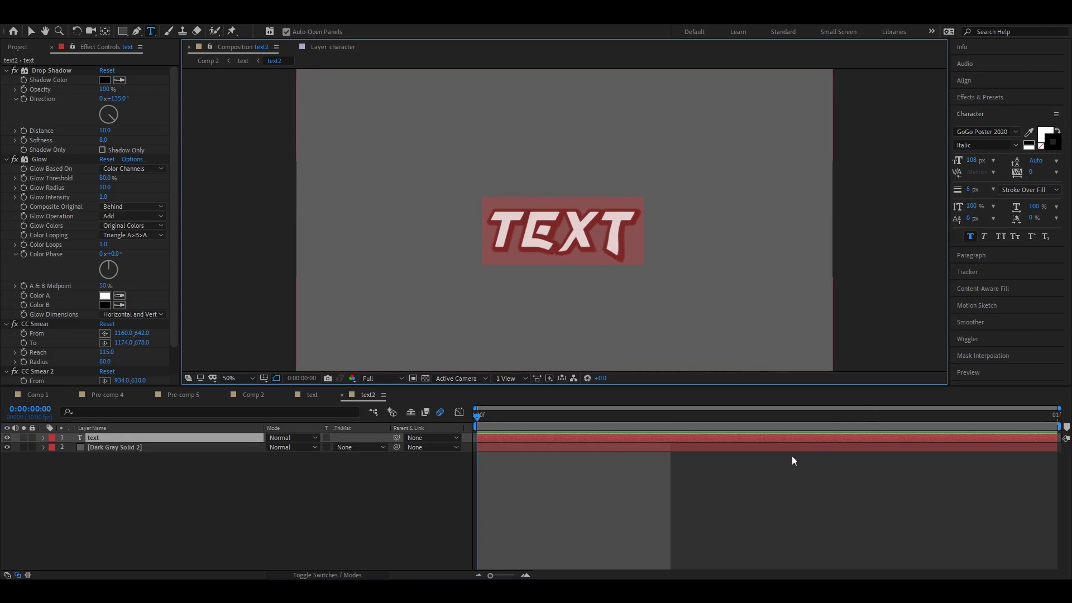
click(718, 478)
Set the Drop Shadow distance to 19 and select the gray solid
drag(105, 130, 115, 133)
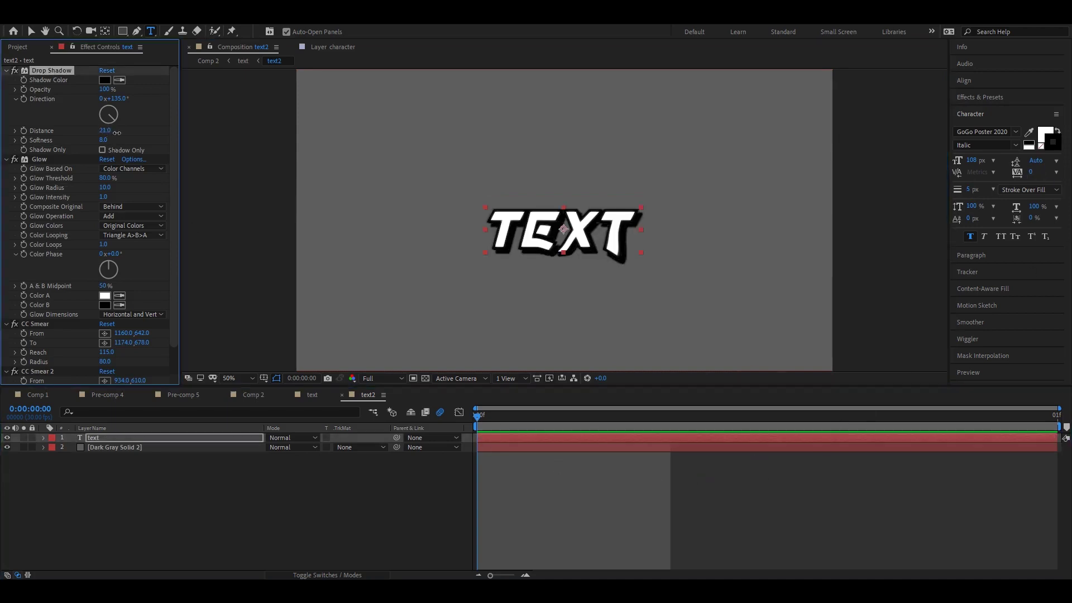
click(451, 466)
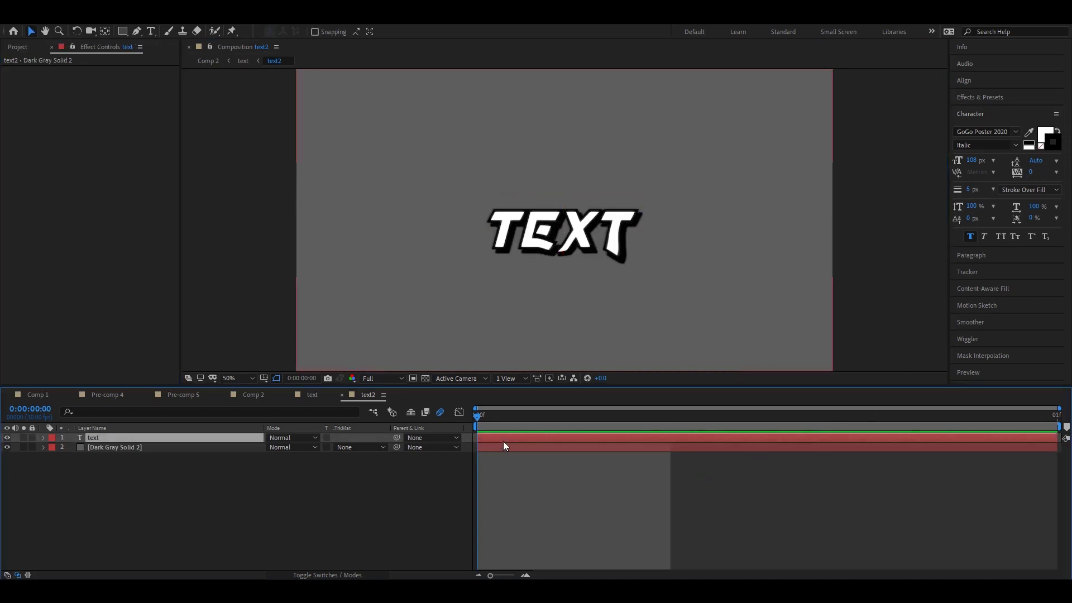
double_click(503, 439)
click(971, 236)
click(570, 512)
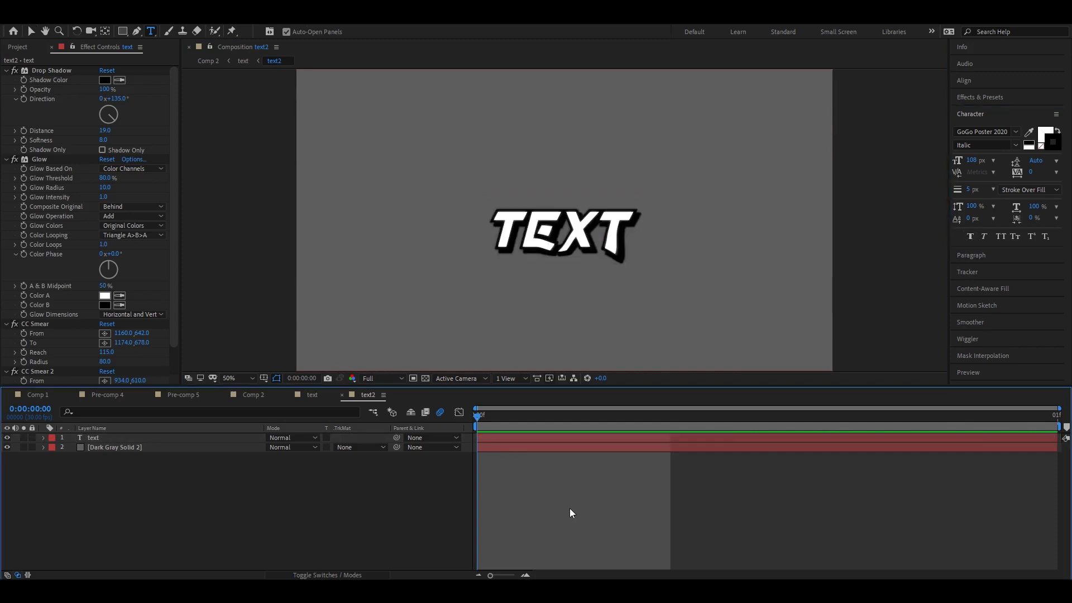
key(v)
click(499, 443)
Delete the gray solid backdrop and return to Comp 2
key(Delete)
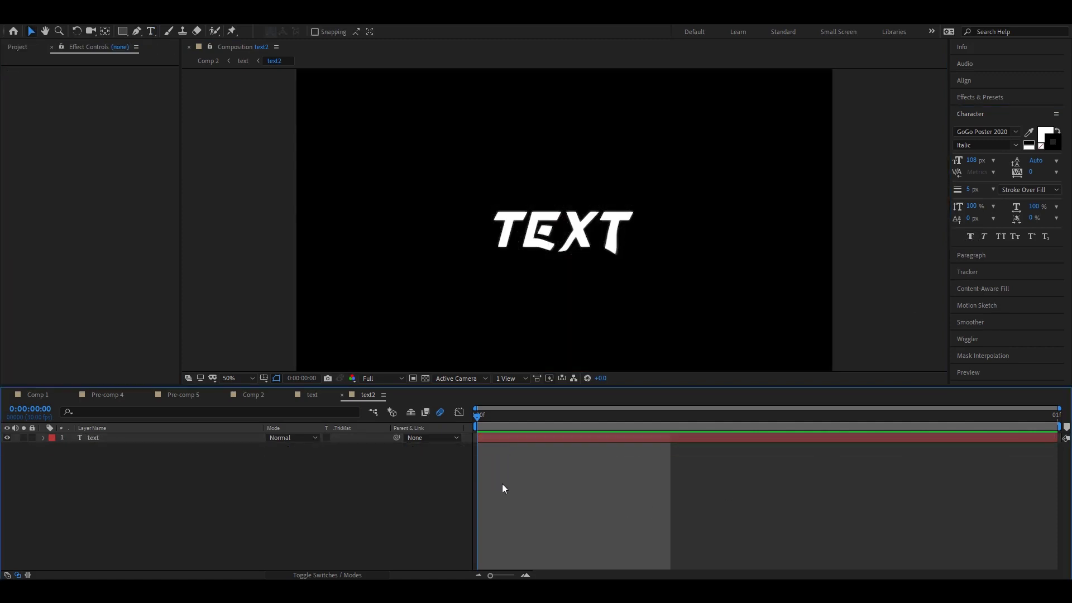
key(Tab)
click(459, 485)
key(Tab)
click(455, 481)
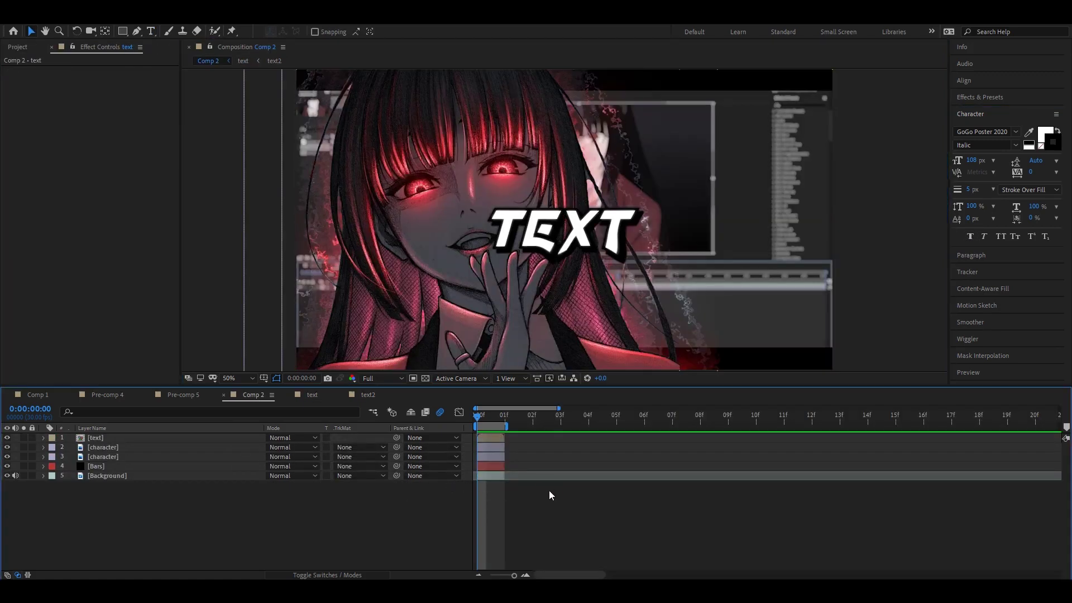
Move the TEXT title beside the character's face, scale it to 120%, and place it beneath both character layers
drag(574, 236, 707, 218)
key(s)
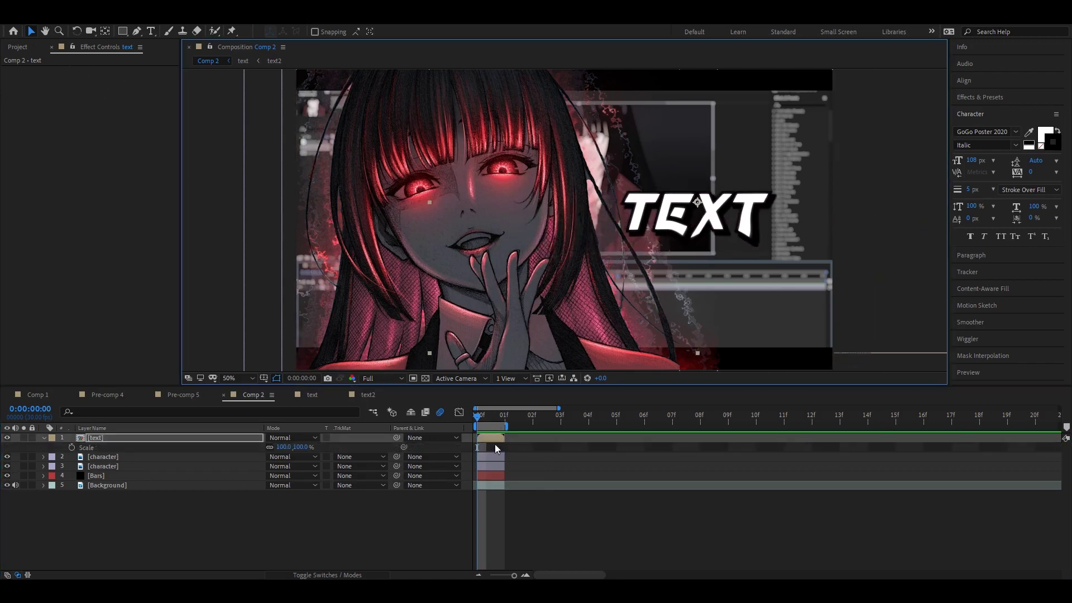
drag(312, 450, 323, 450)
click(492, 448)
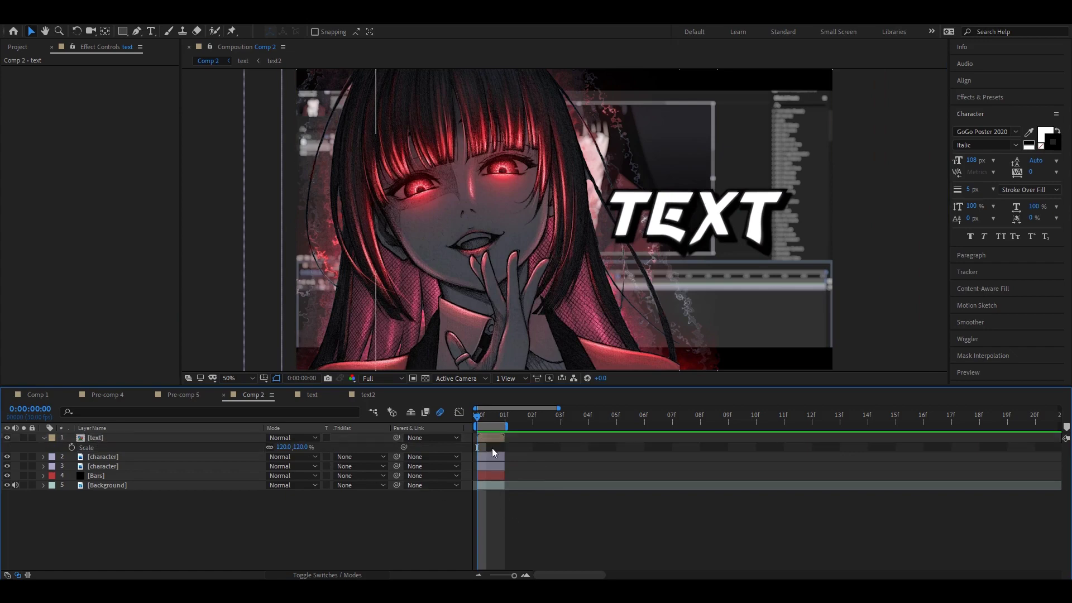
drag(223, 442, 236, 468)
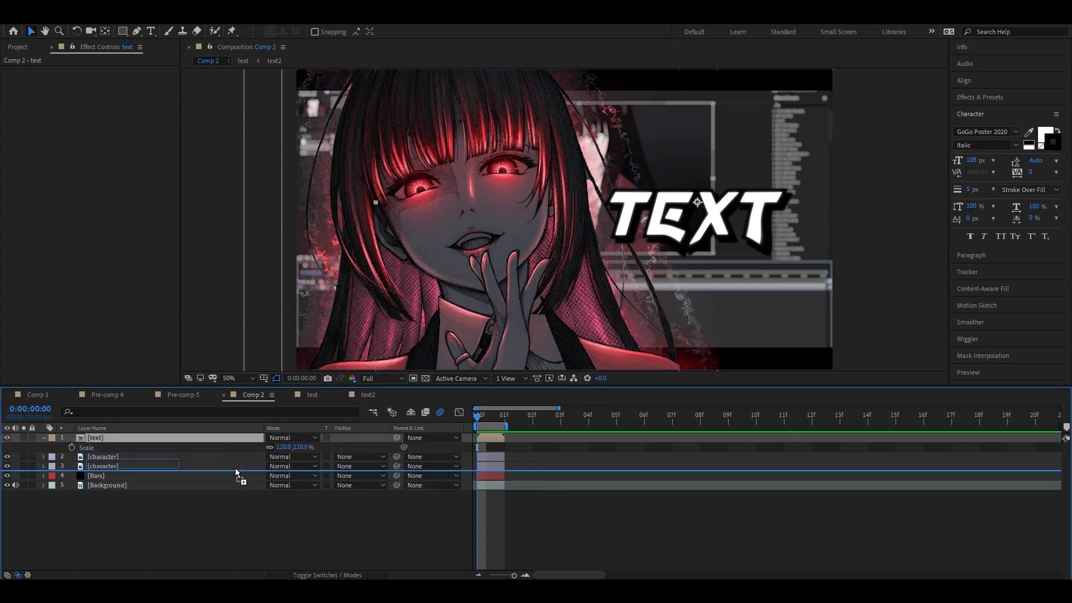
click(488, 456)
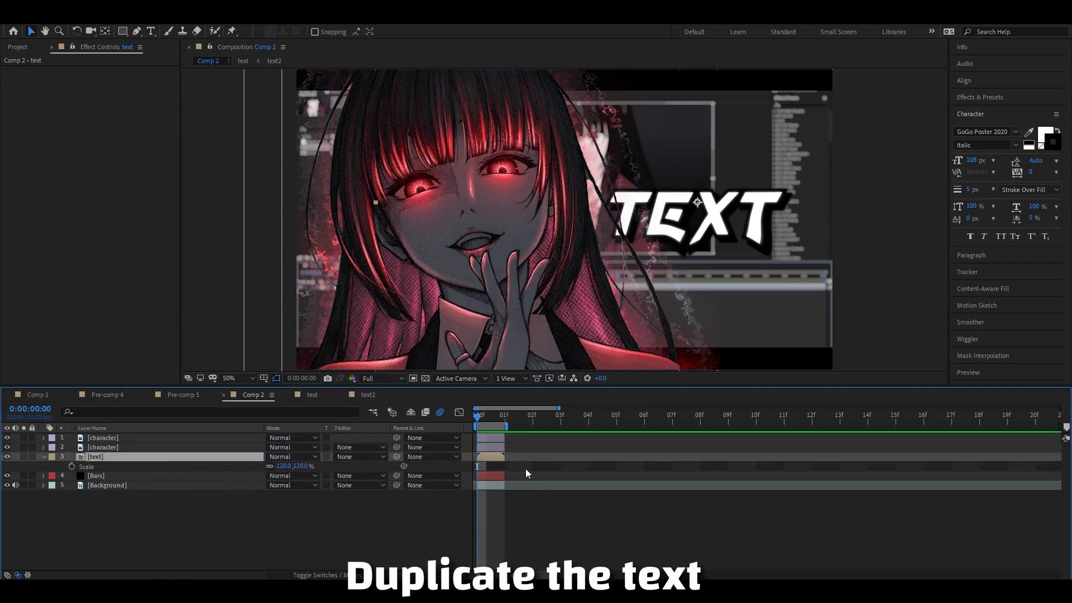
Duplicate the text layer and paste the character's copied effects onto the duplicate
key(ctrl+d)
click(497, 448)
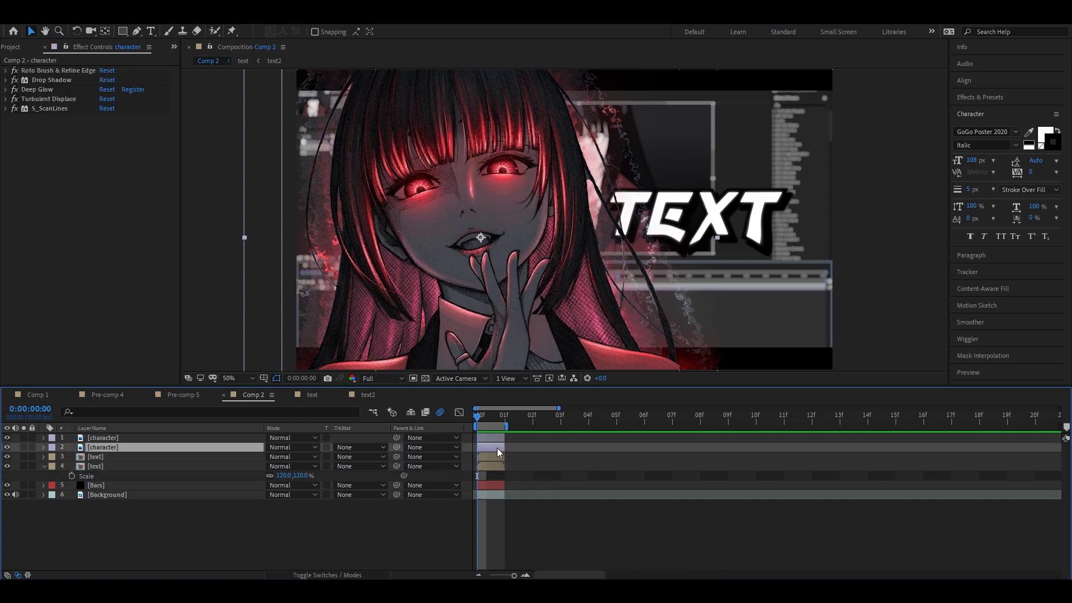
click(49, 81)
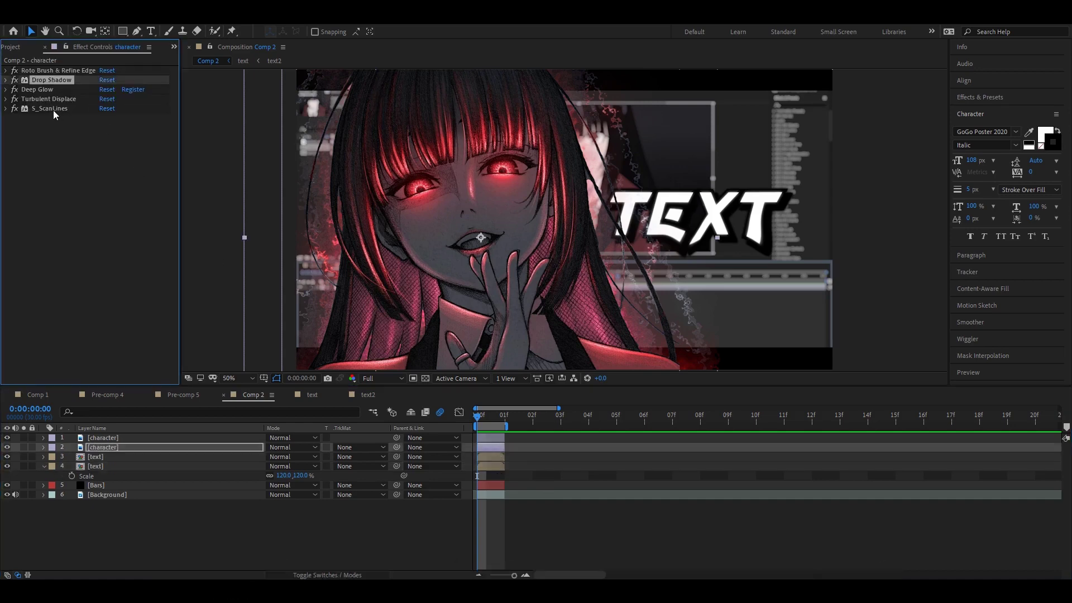
shift+click(52, 109)
click(517, 487)
click(494, 466)
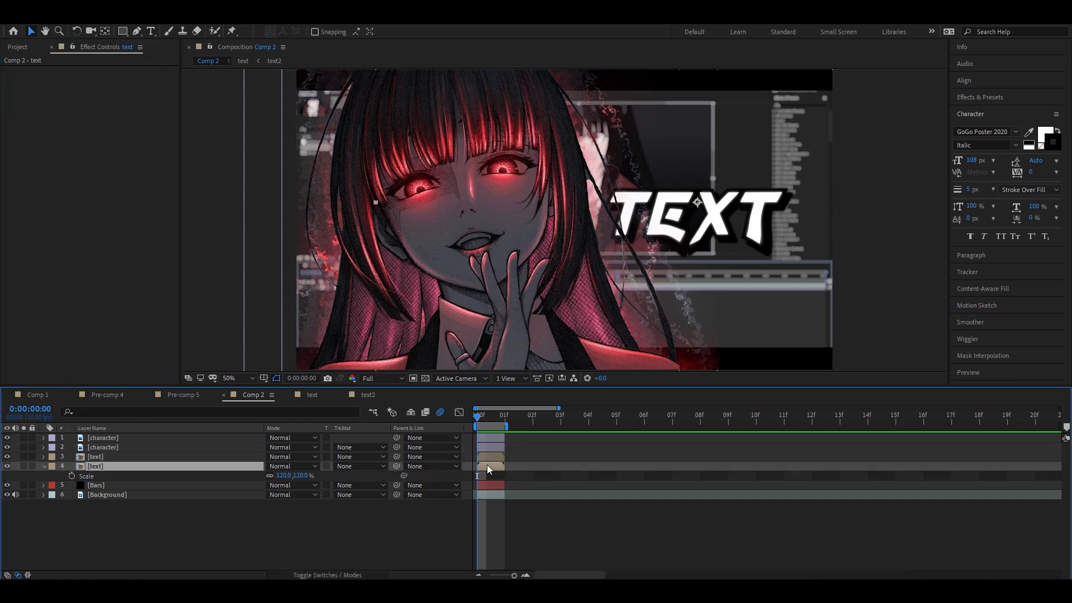
key(ctrl+v)
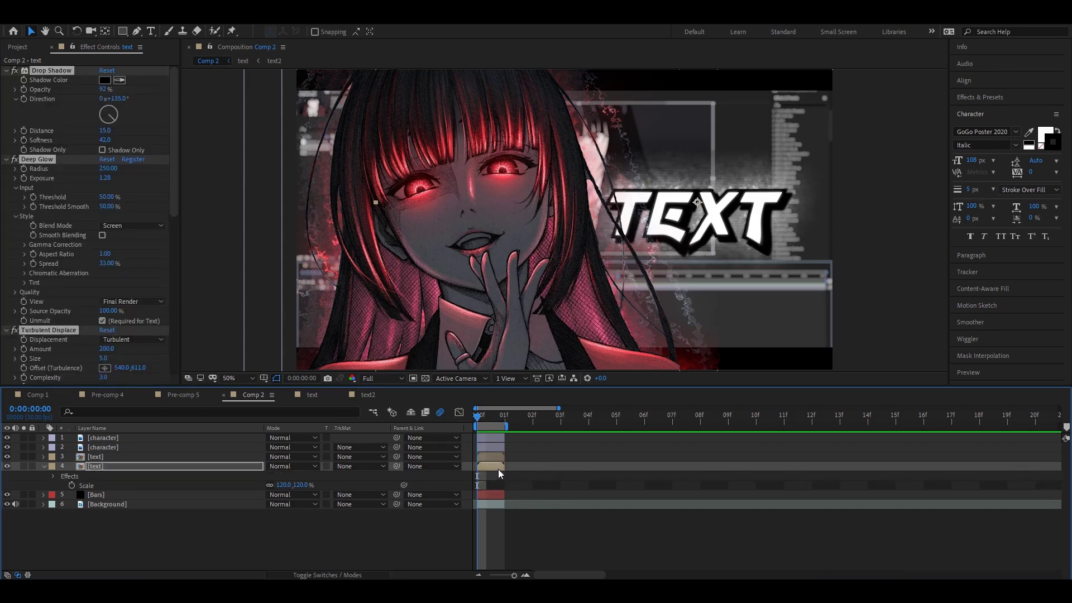
key(e)
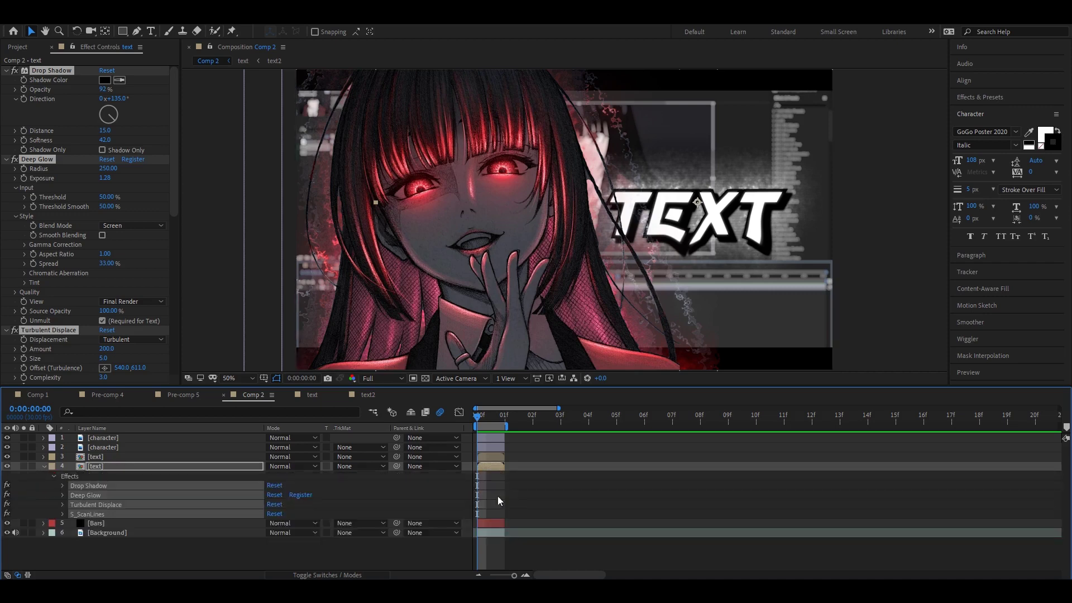
Scale the duplicate text layer to 138% and set its opacity to 60%
click(493, 466)
key(s)
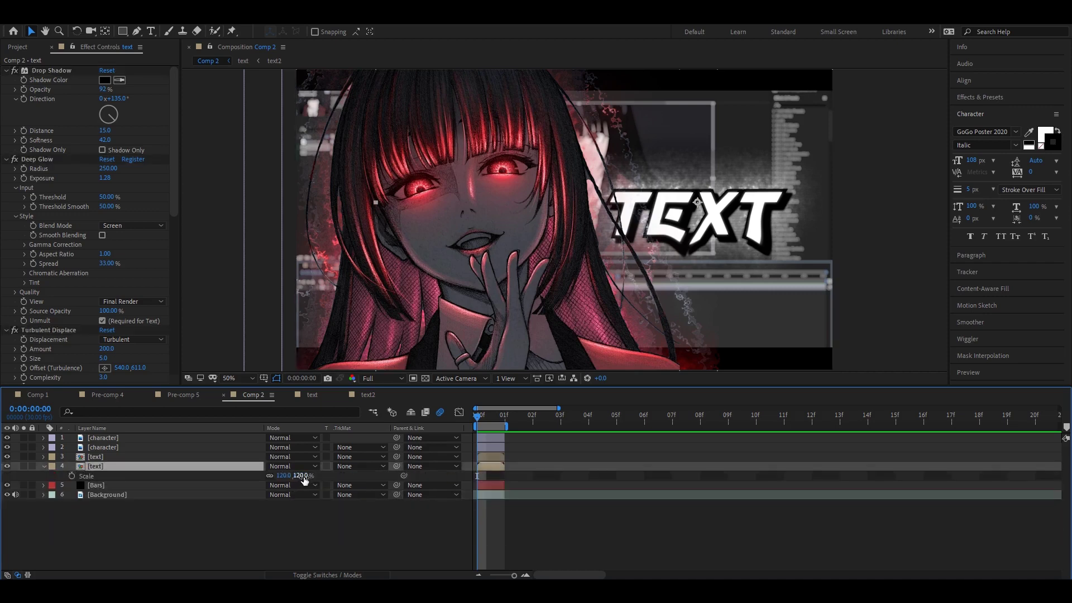
key(y)
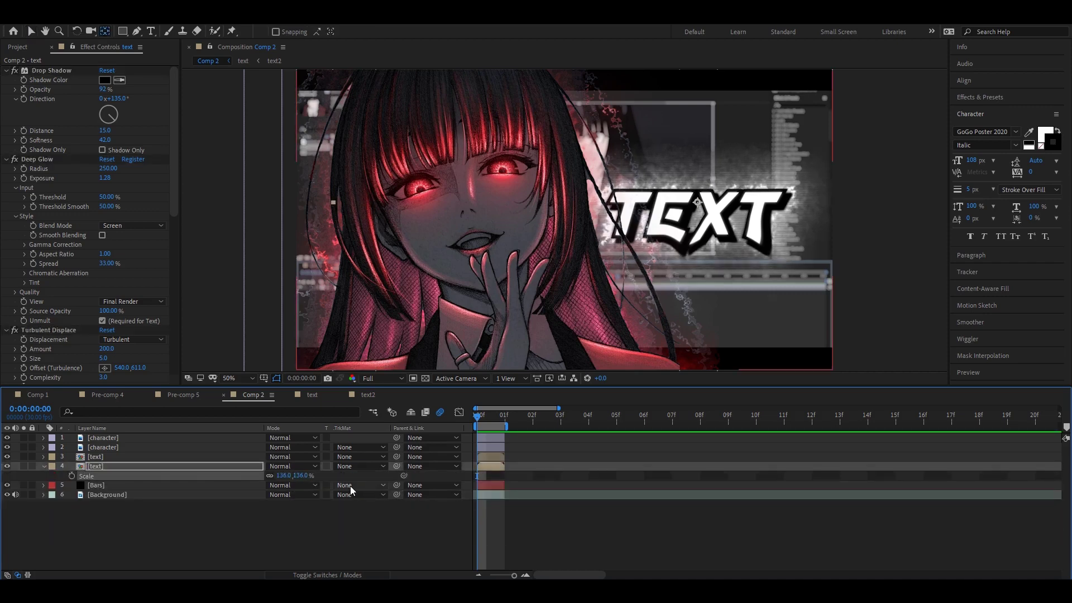
key(t)
click(314, 520)
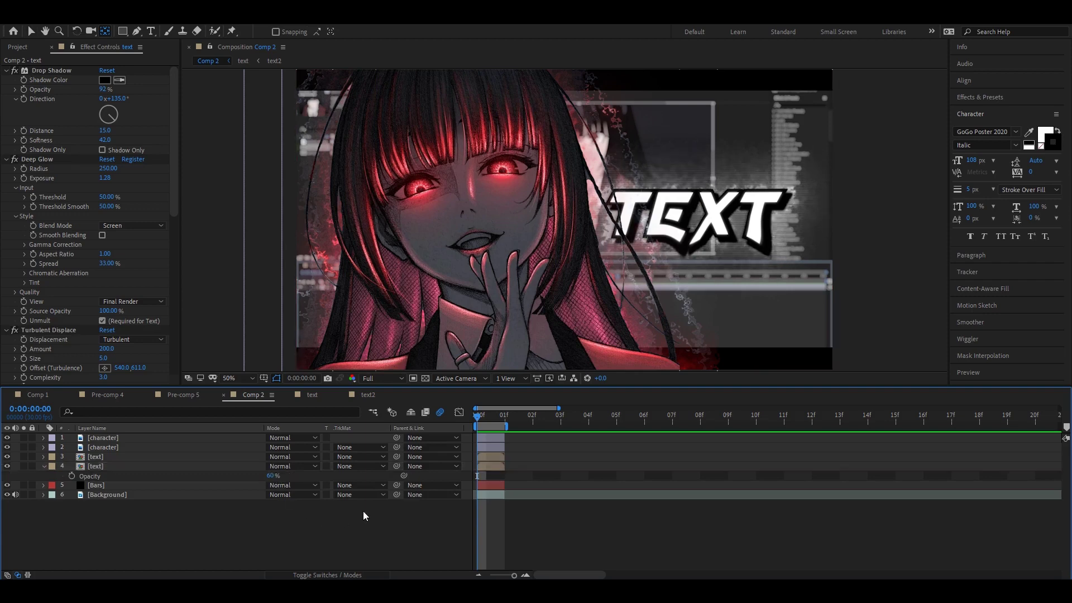
Bring the AE logo image into Comp 2 as the top layer
key(v)
click(29, 49)
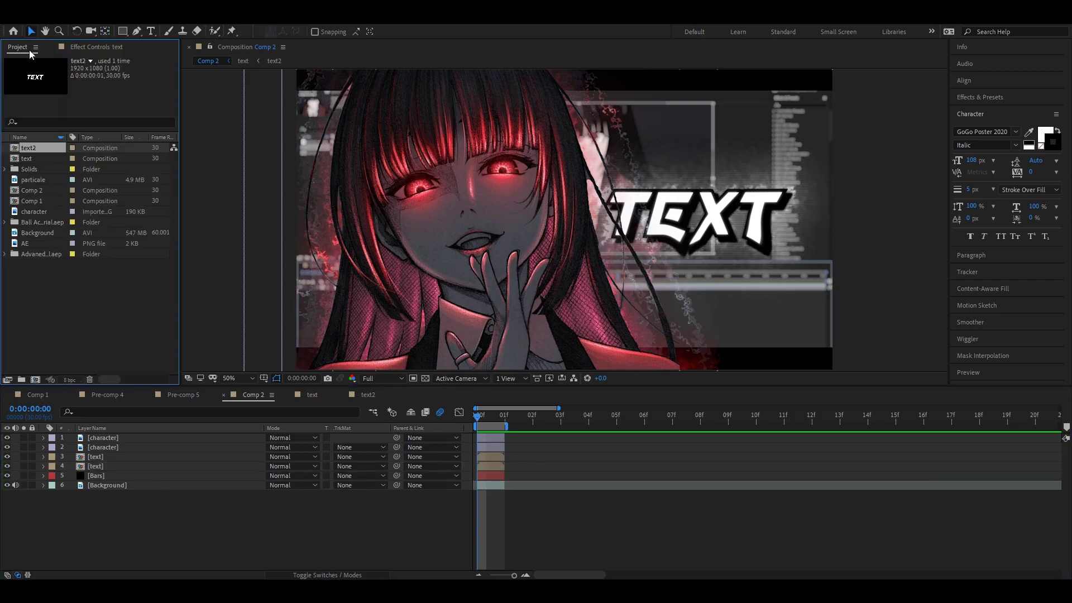
drag(33, 245, 444, 453)
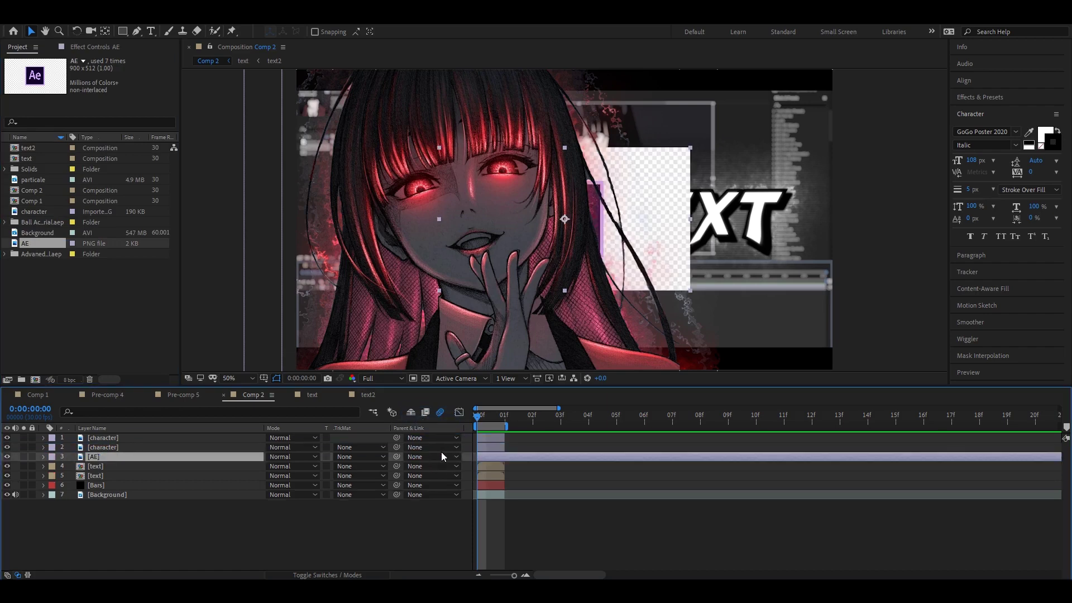
drag(229, 457, 240, 437)
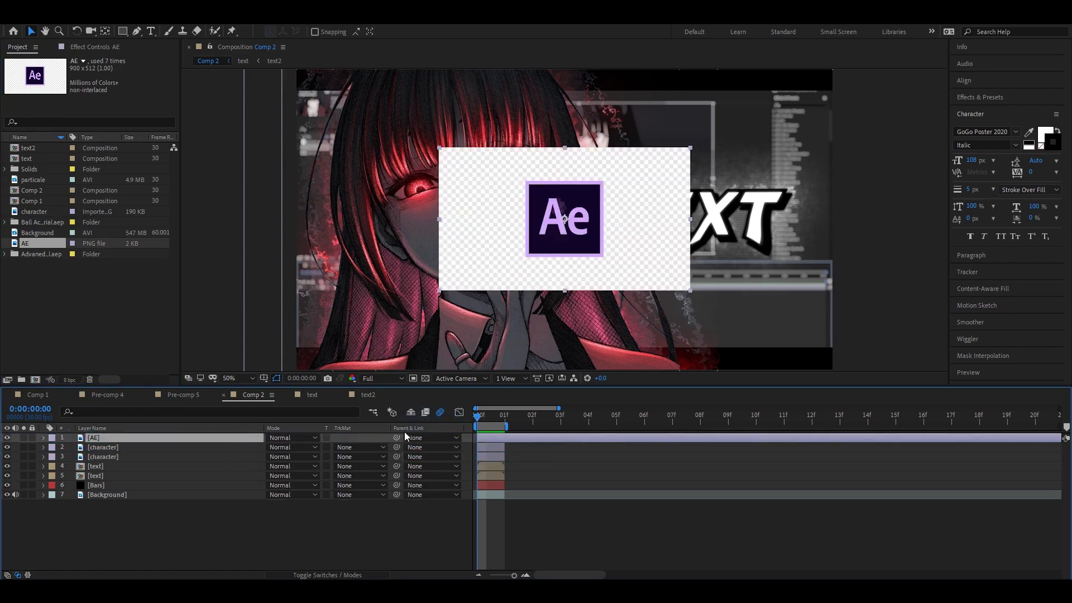
Cut out the Ae logo with the Roto Brush in its layer view
click(212, 33)
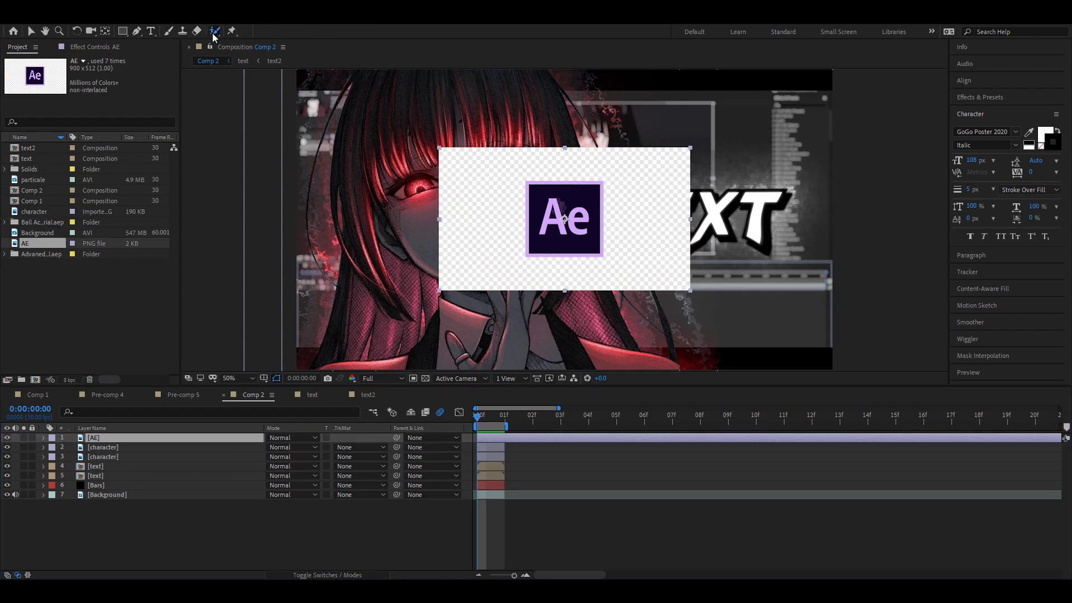
double_click(494, 436)
drag(591, 200, 560, 204)
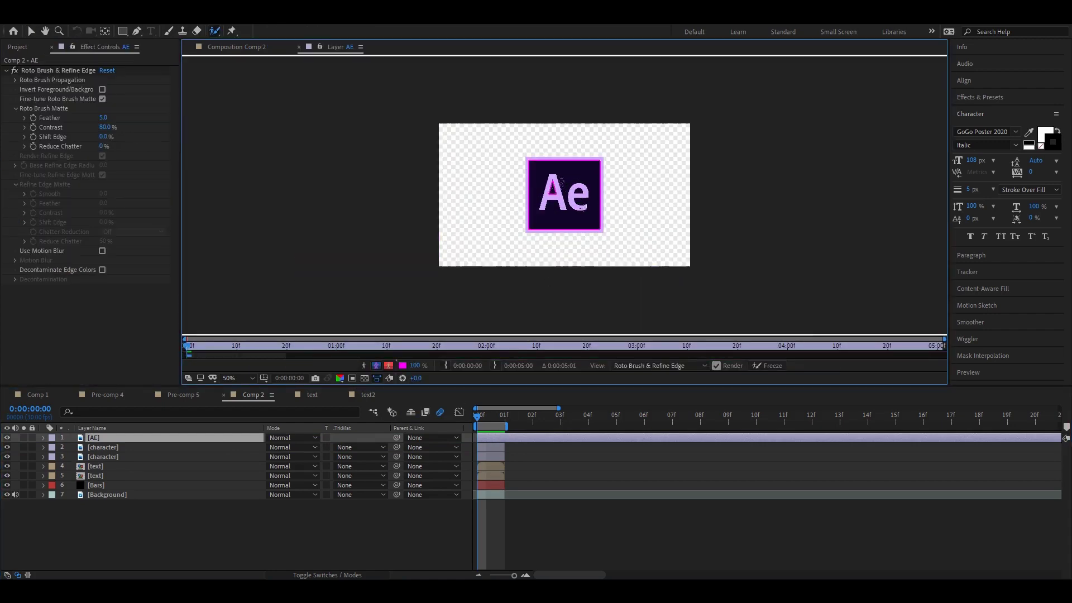
scroll(560, 203, up, 2)
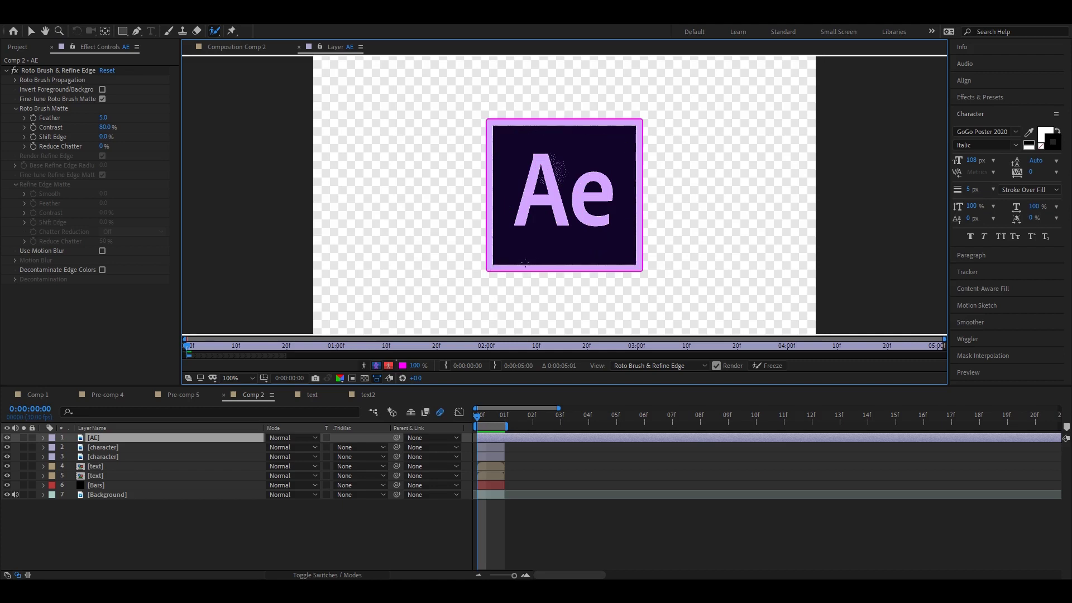
click(234, 47)
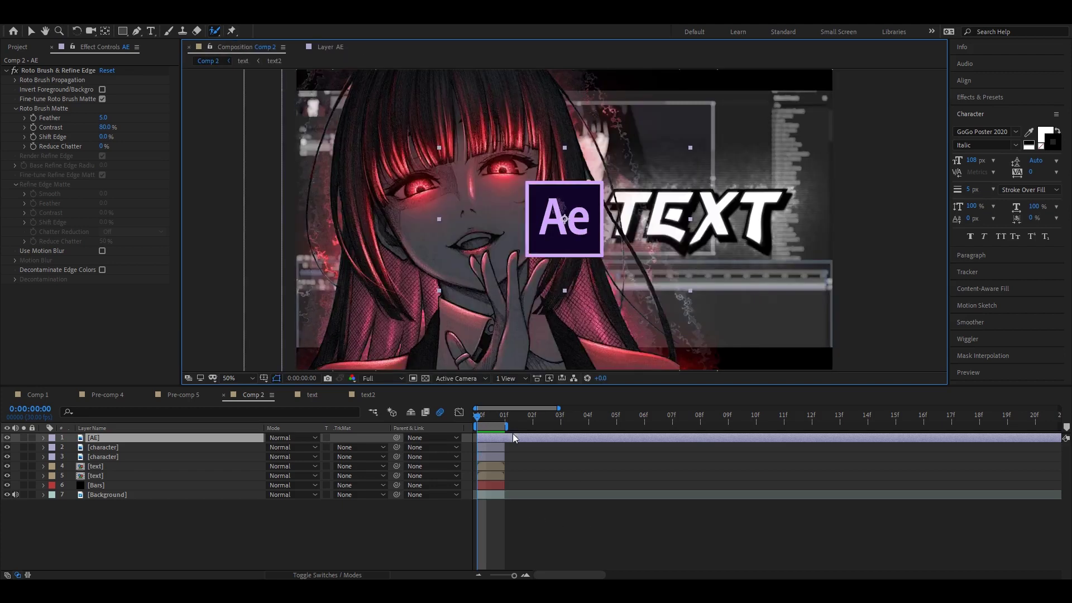
Keep the AE layer only on the first frame by splitting at 01f, and move it beneath the character layers
key(Page_Down)
key(ctrl+shift+d)
key(Delete)
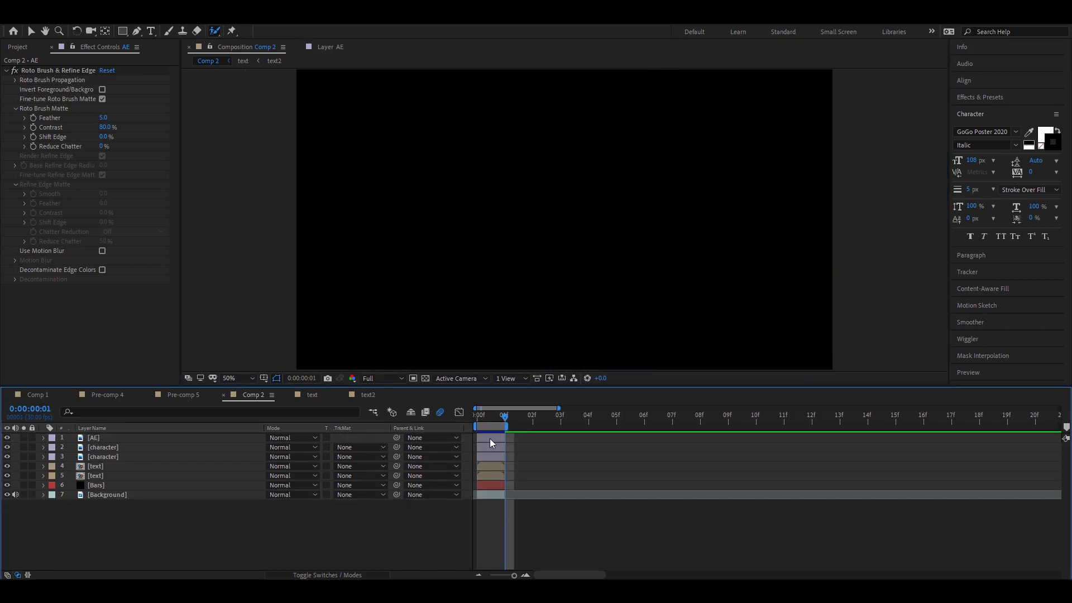
drag(195, 448, 189, 464)
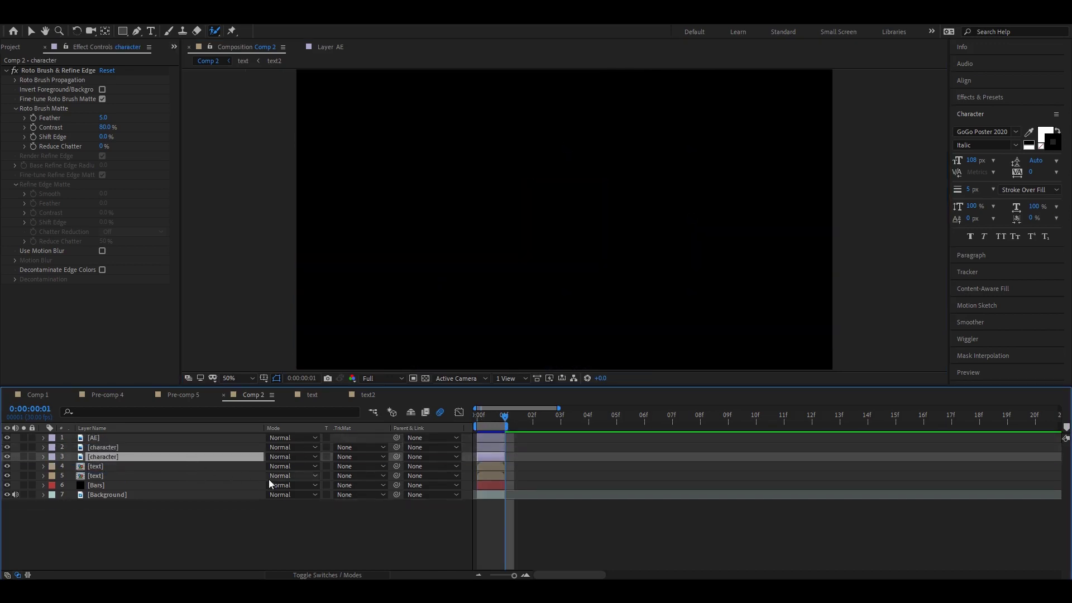
click(117, 438)
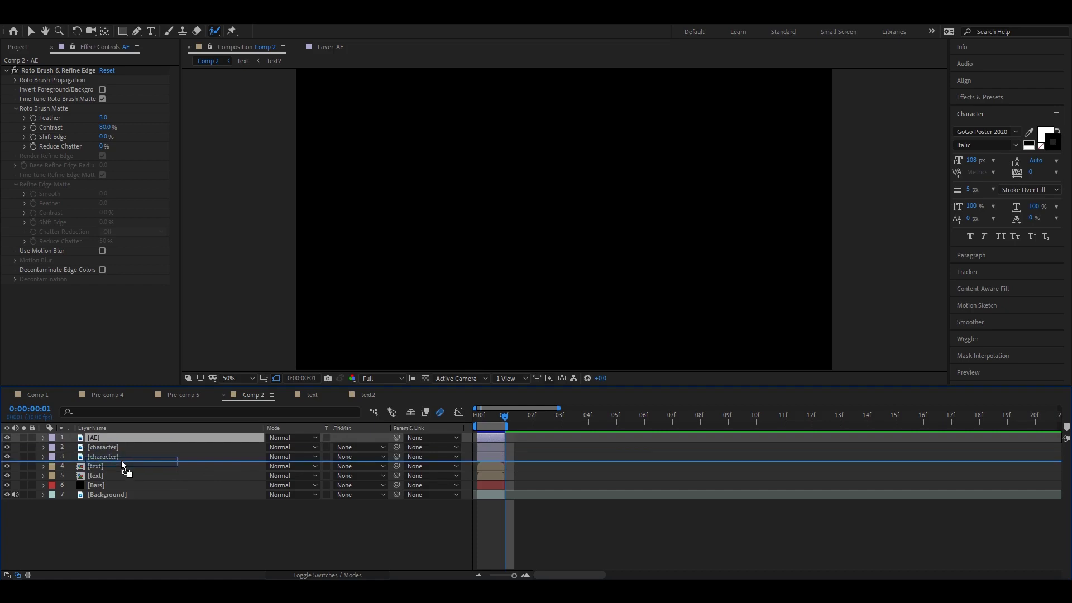
drag(112, 438, 121, 460)
click(484, 420)
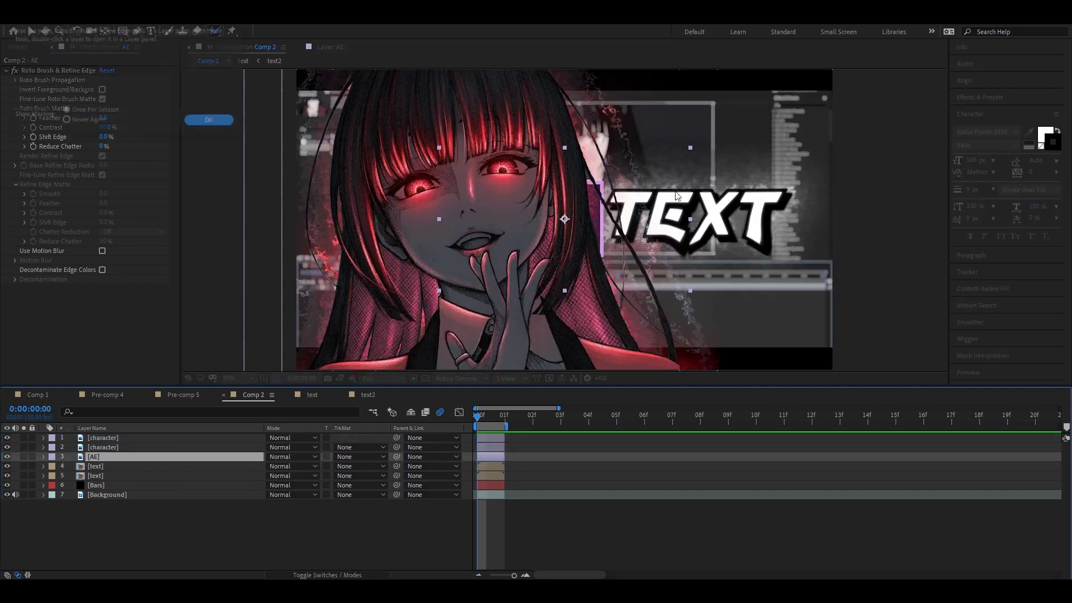
Move the AE logo above and right of TEXT and send it below the text layers
click(598, 243)
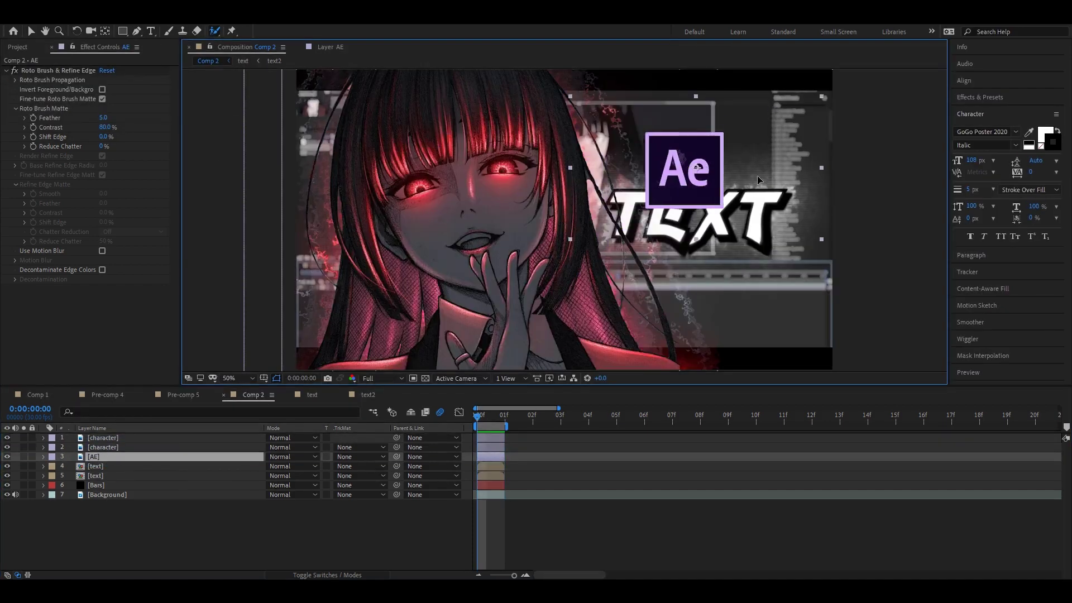
drag(598, 243, 766, 180)
key(ctrl+bracketleft)
key(ctrl+bracketleft)
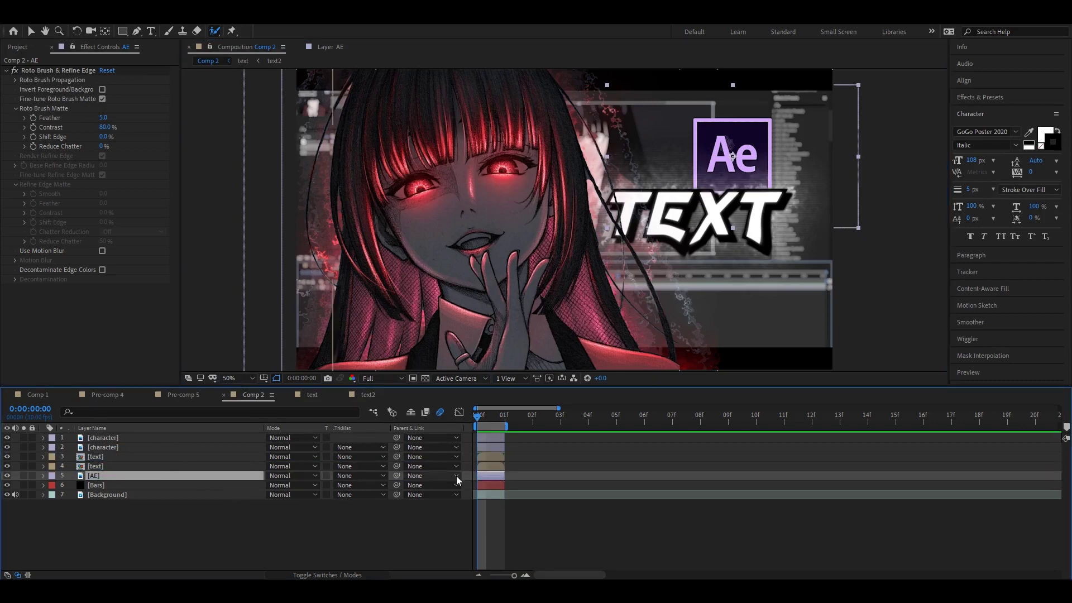
Tilt the AE logo clockwise and scale it to 89%
key(s)
drag(300, 484, 279, 484)
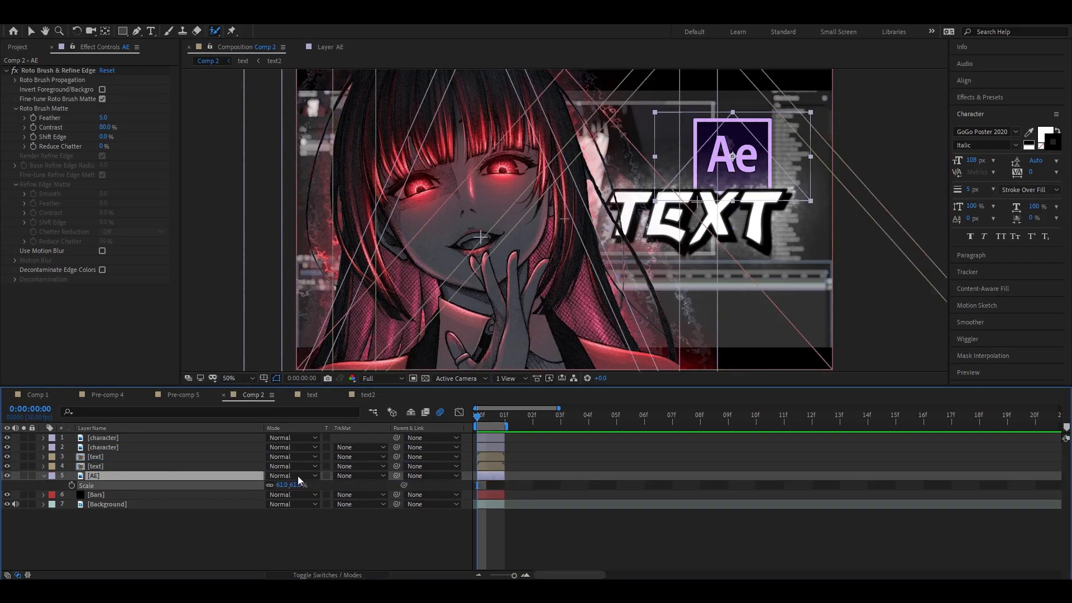
key(shift+KP_Add)
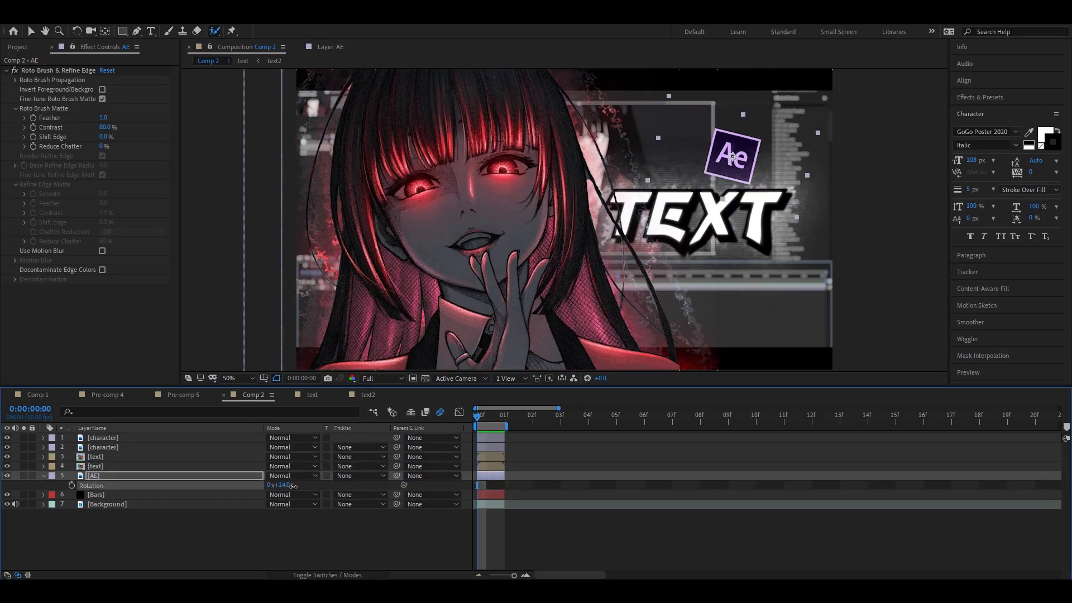
key(shift+KP_Add)
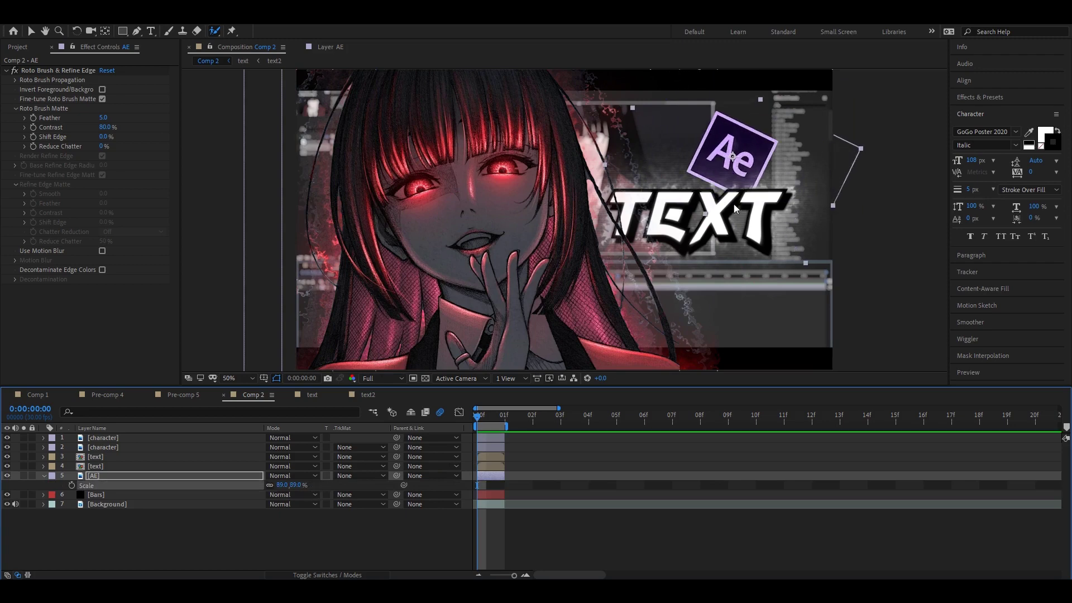
drag(304, 484, 732, 202)
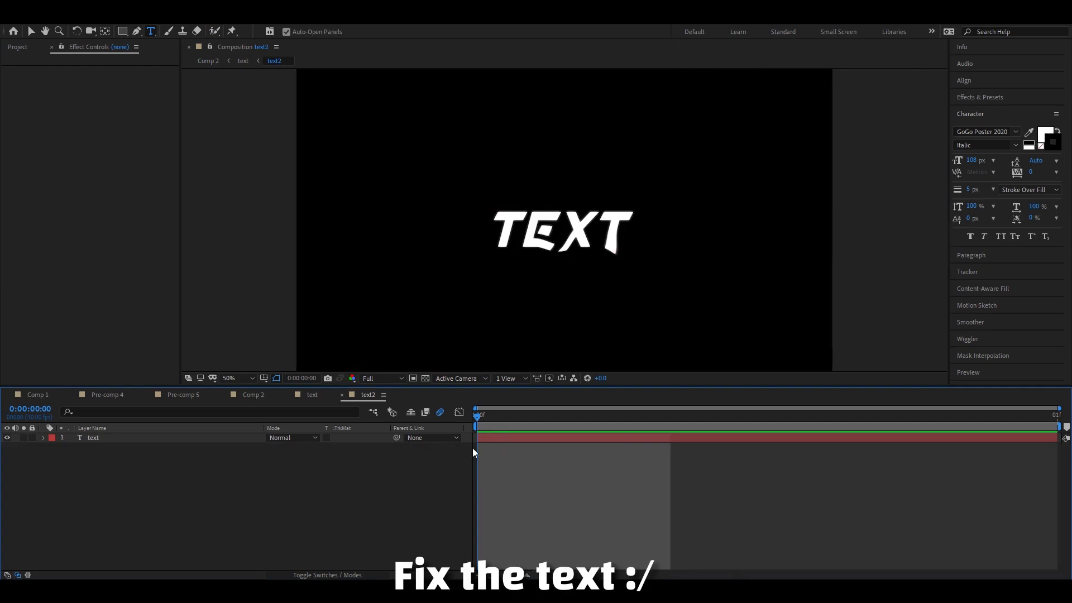
Add a dark gray solid in text2 and place the text layer above it
right_click(511, 450)
mouse_move(516, 451)
click(631, 475)
key(Return)
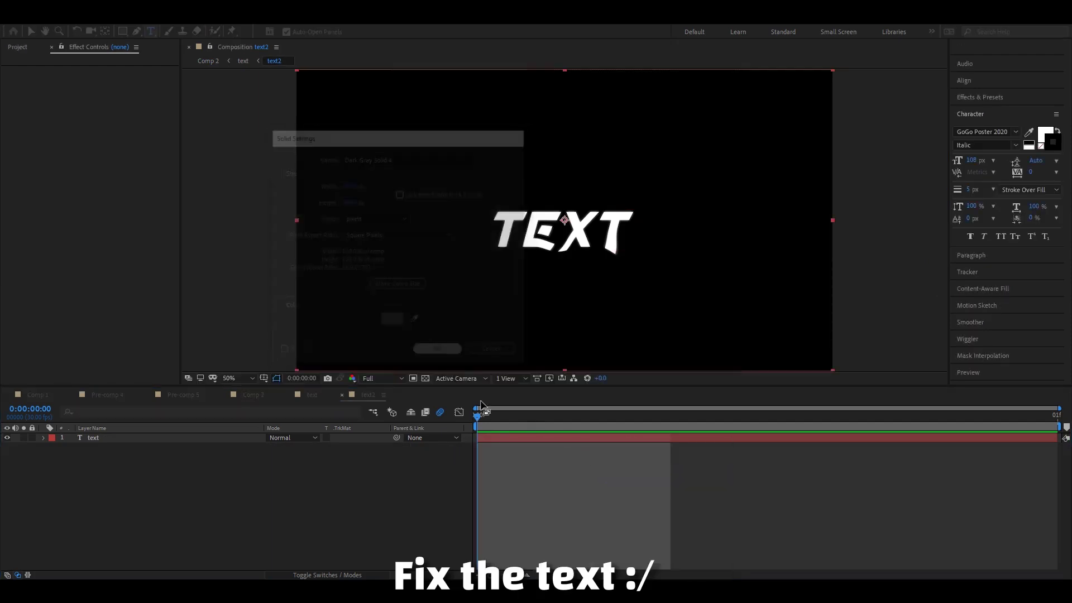
key(ctrl+bracketleft)
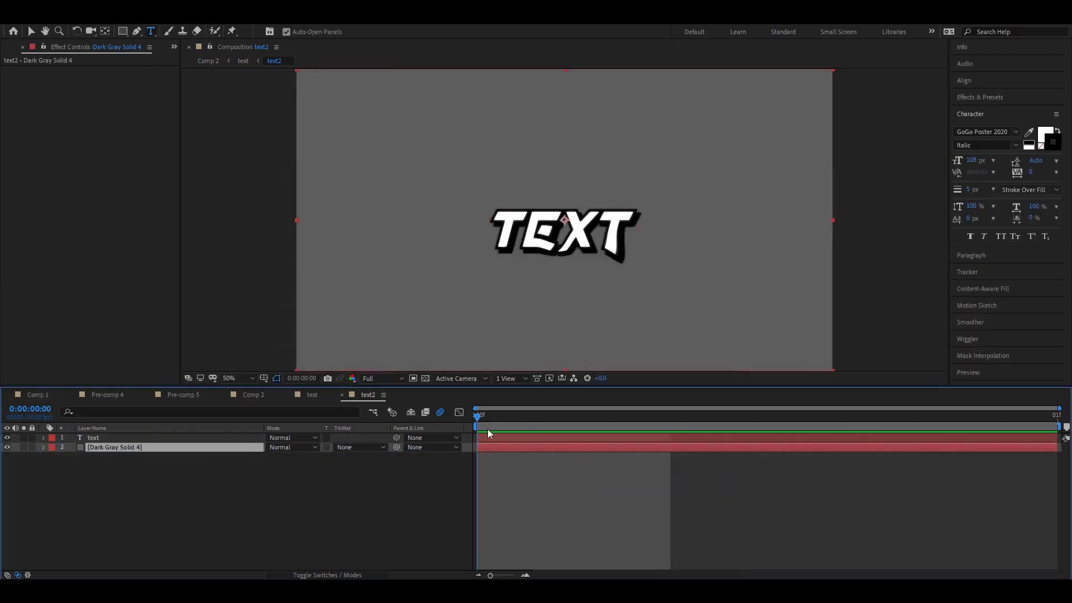
Shrink the text layer's scale and set its font size to 252 px
click(498, 439)
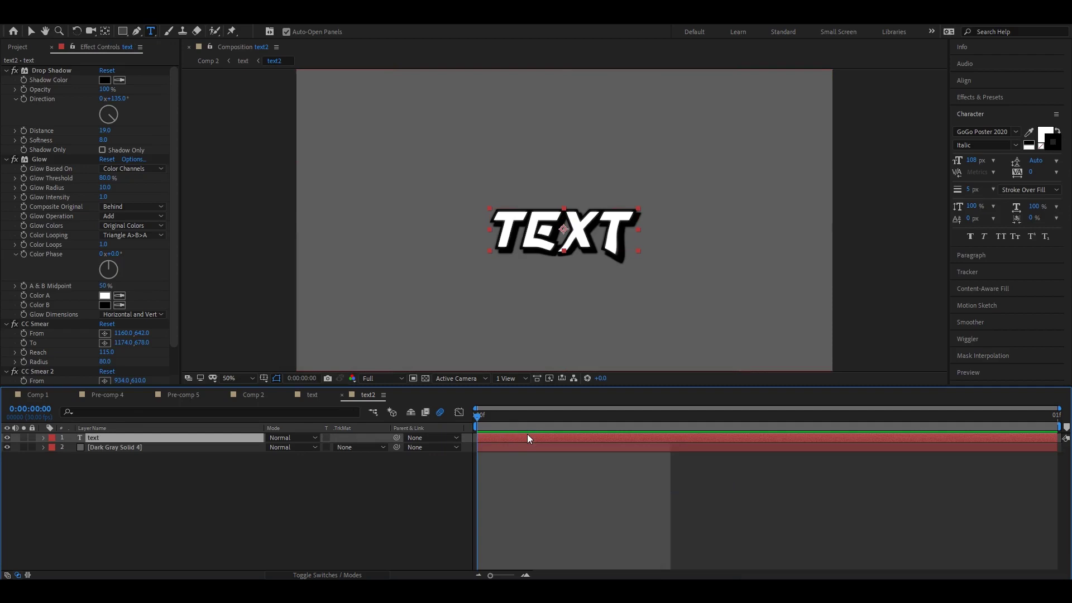
key(s)
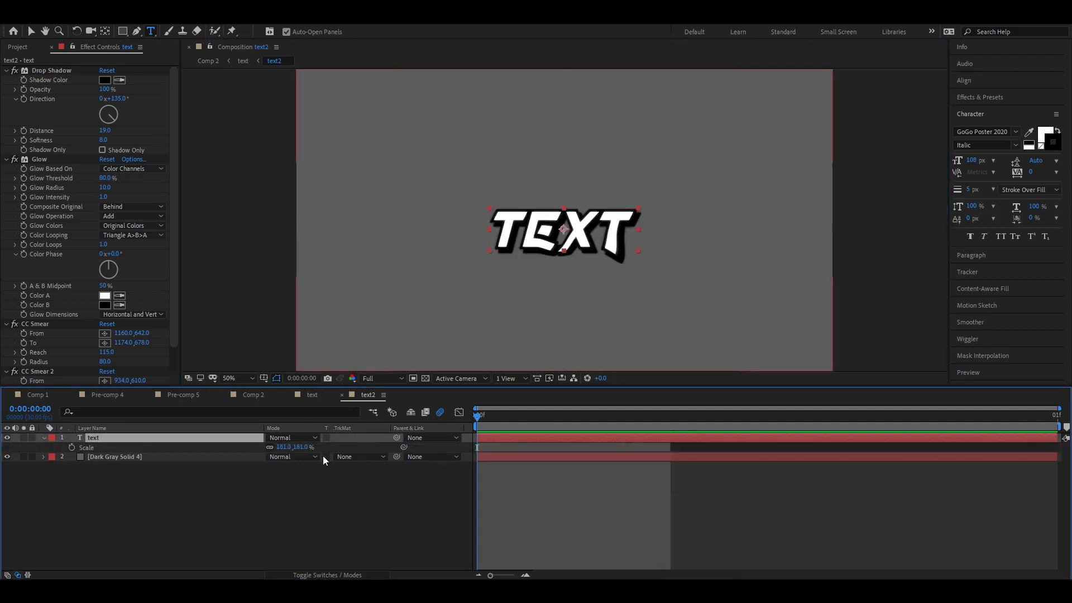
drag(294, 447, 257, 447)
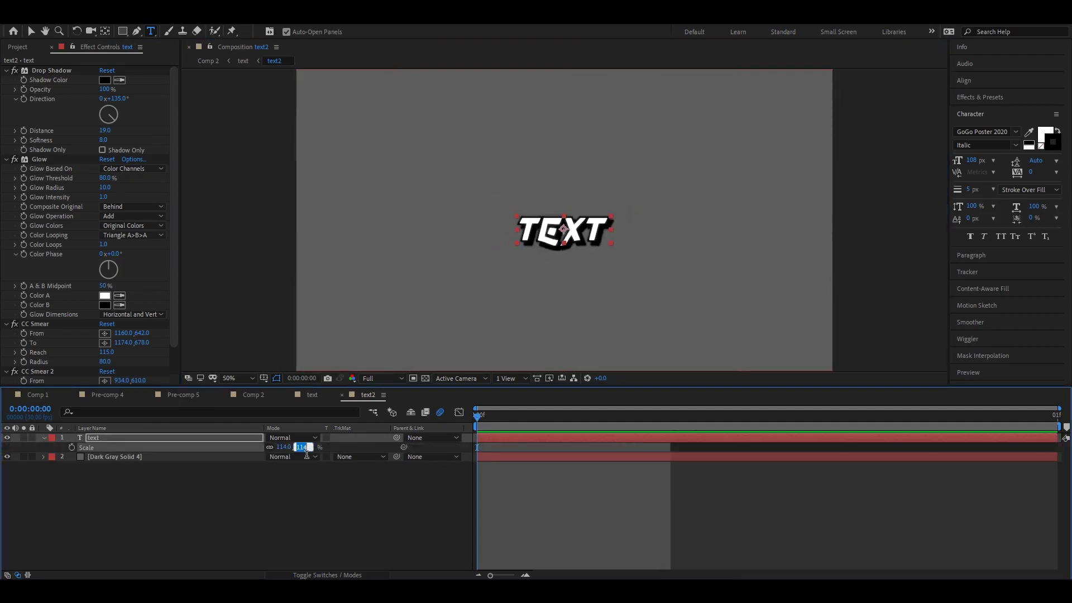
key(Return)
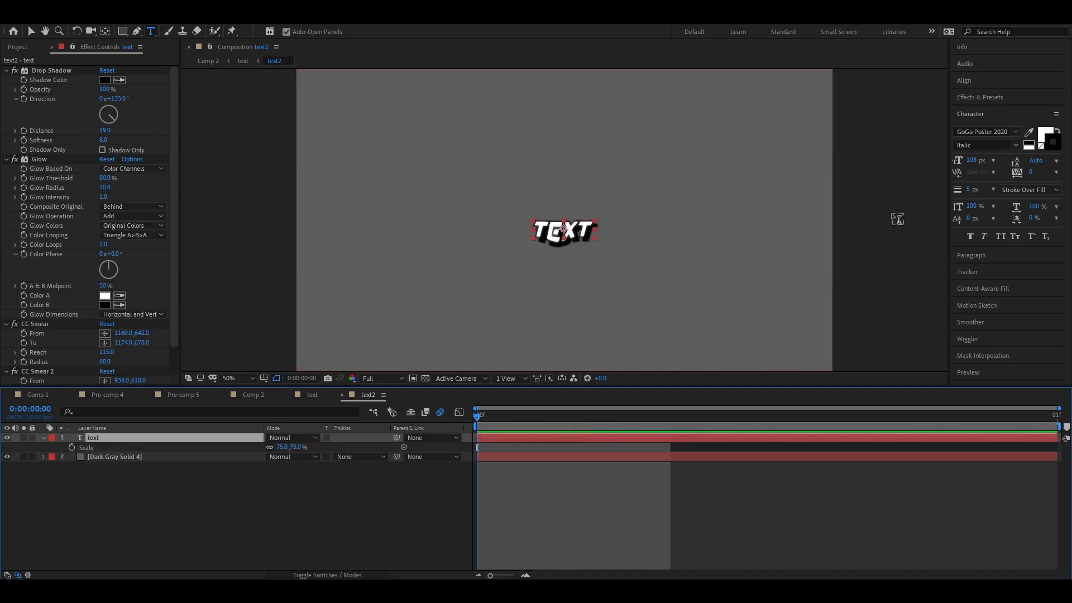
click(973, 161)
text(252)
key(Return)
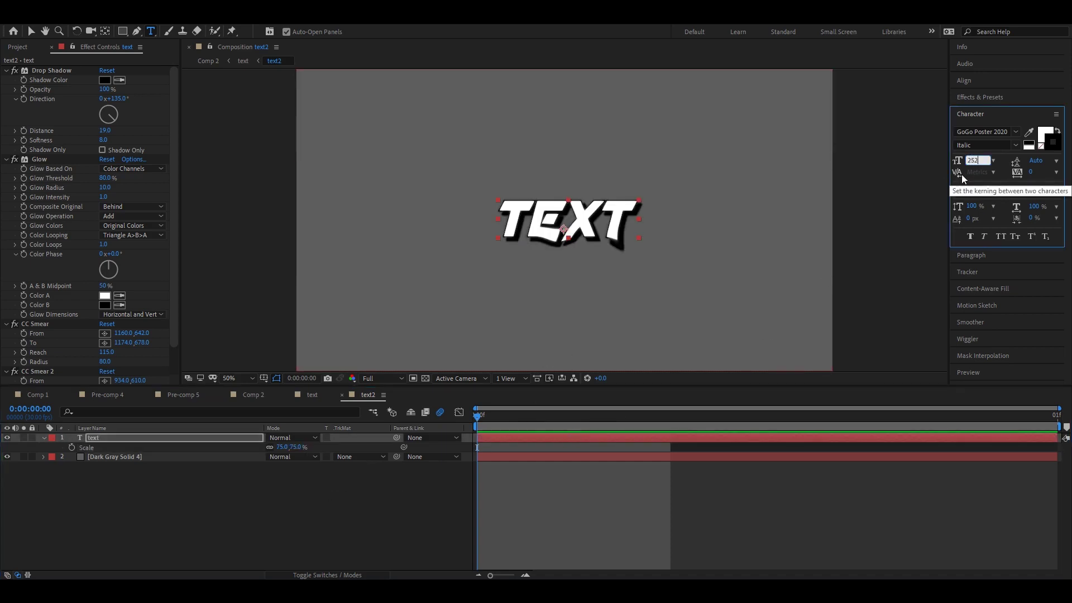
click(619, 479)
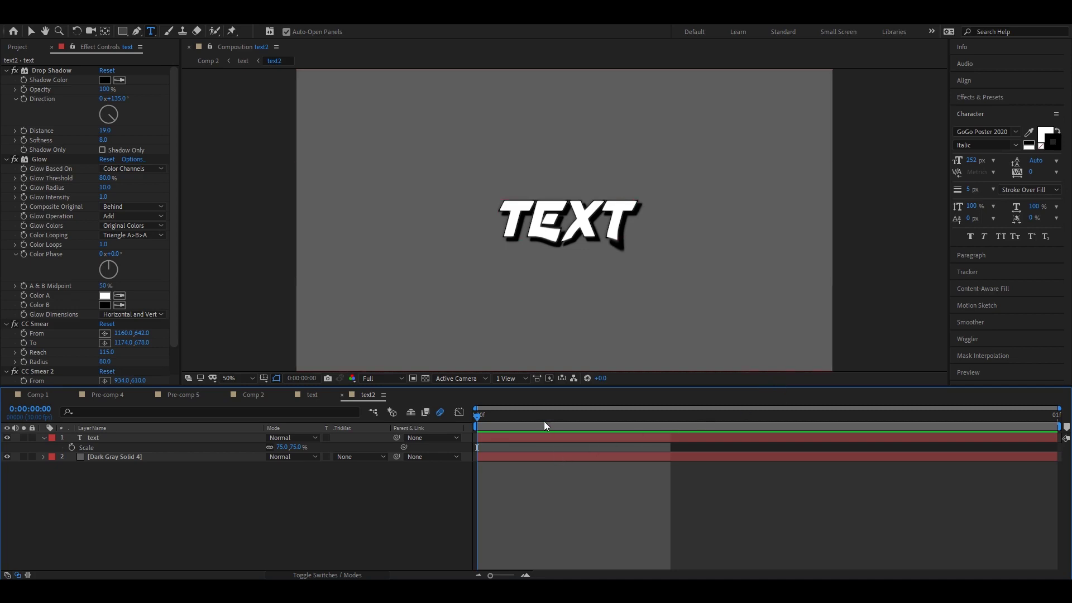
Set the TEXT Drop Shadow to distance 27 and softness 75
click(541, 438)
click(6, 70)
click(5, 80)
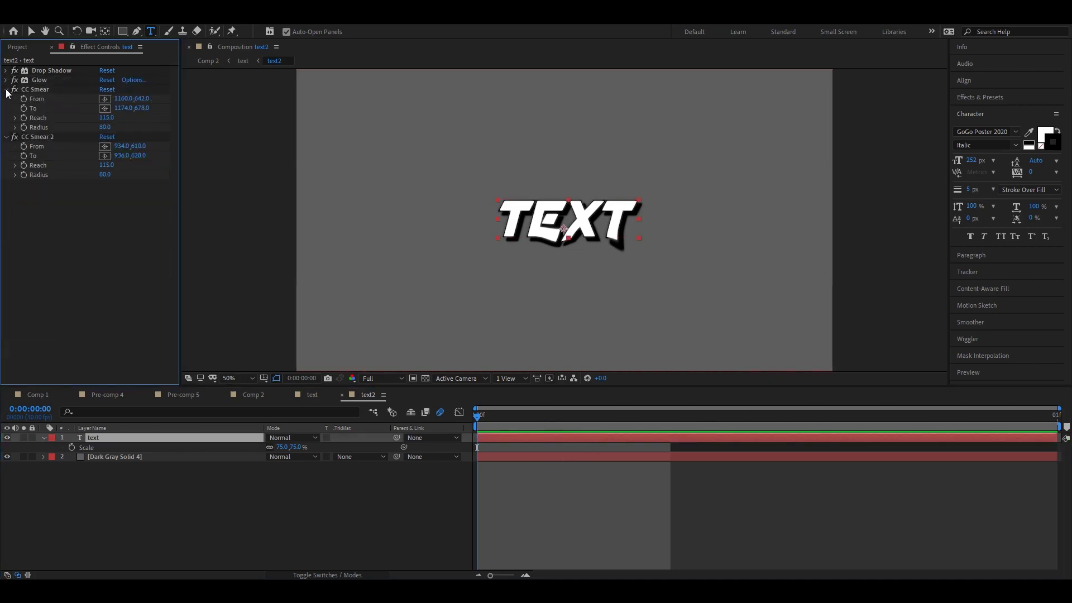
click(7, 89)
click(7, 98)
click(6, 70)
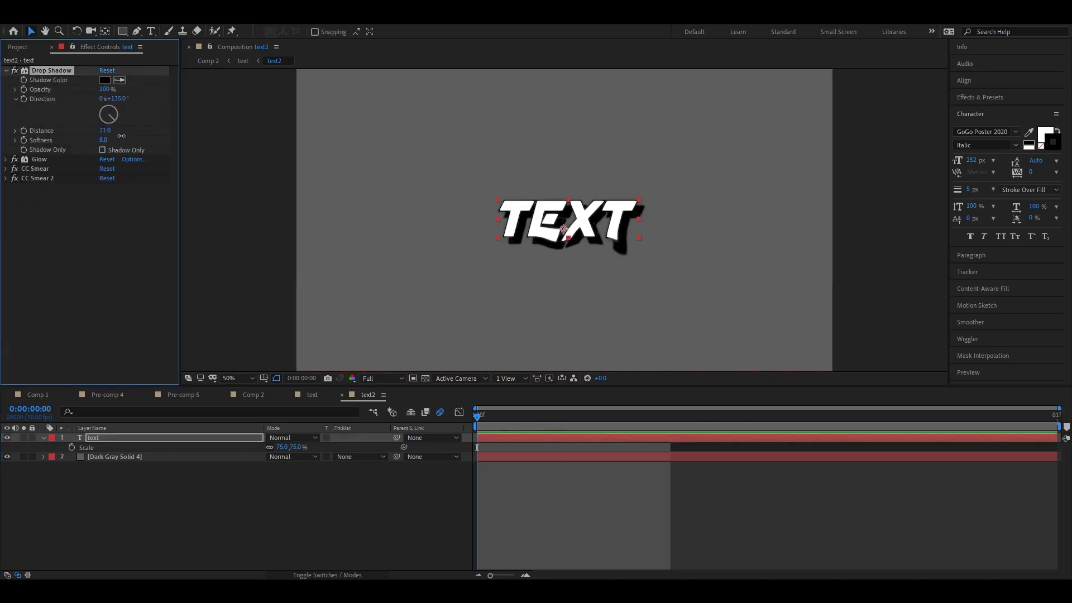
drag(105, 130, 141, 141)
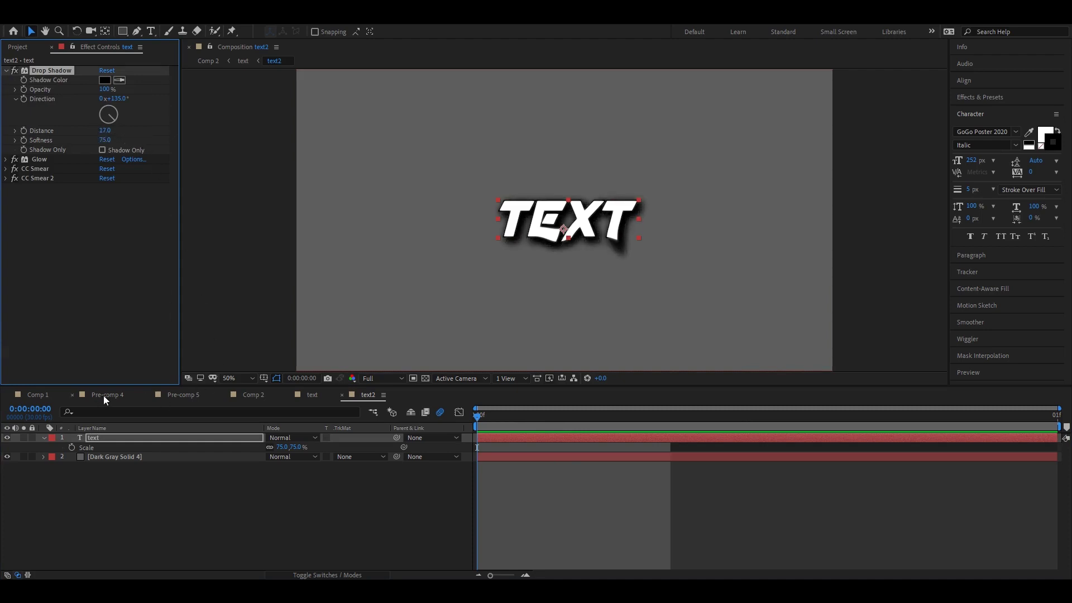
click(234, 399)
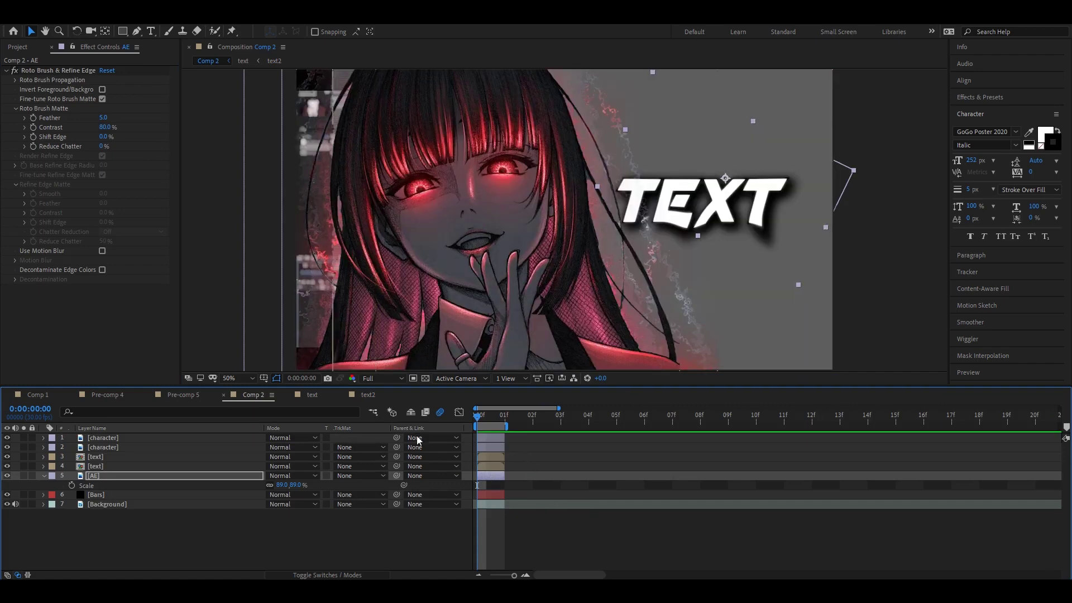
Delete the dark gray background solid from the text2 composition
click(354, 393)
click(115, 454)
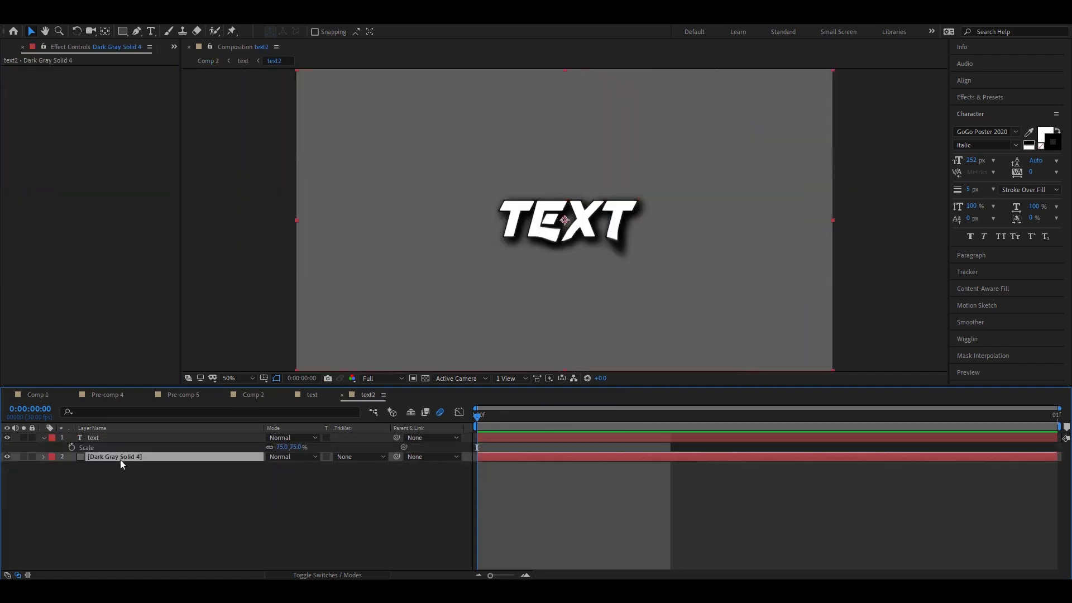
key(Delete)
click(254, 395)
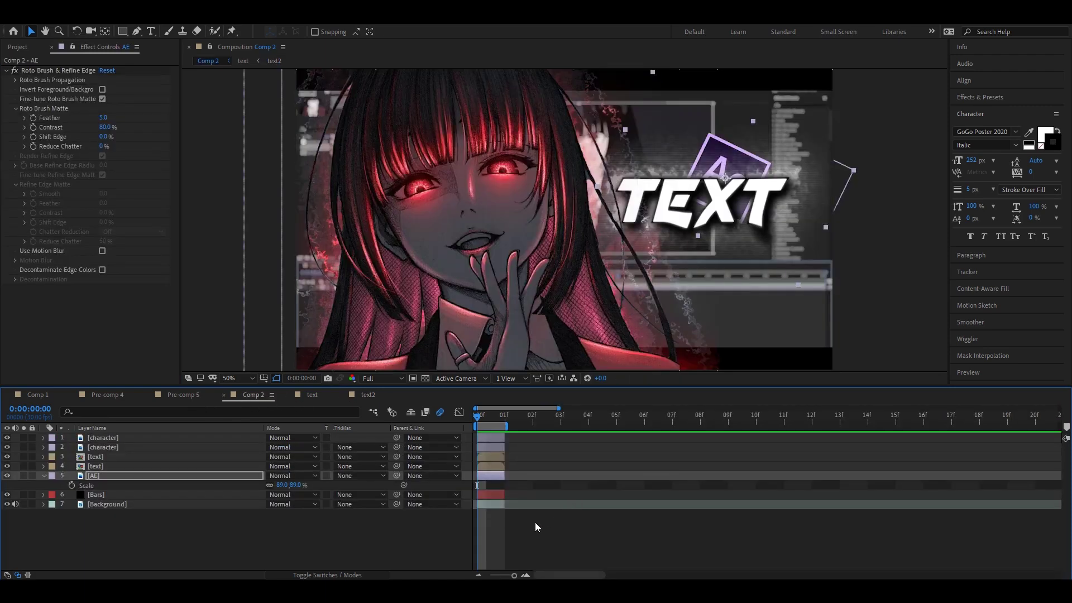
Lower the TEXT title slightly and move both text layers to the top of the stack
click(493, 458)
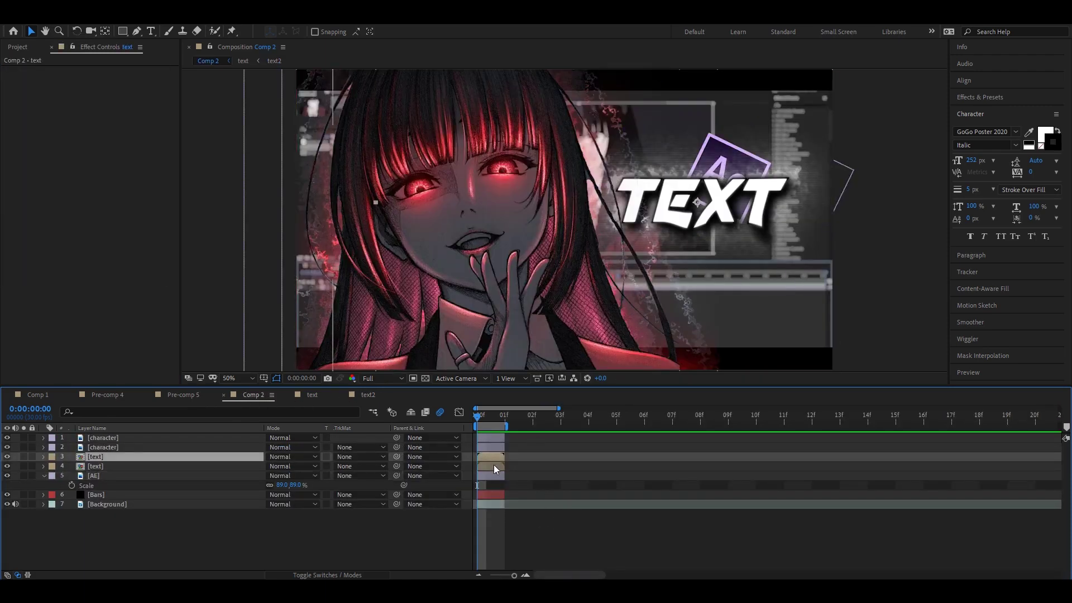
shift+click(493, 465)
click(721, 229)
drag(721, 230, 721, 240)
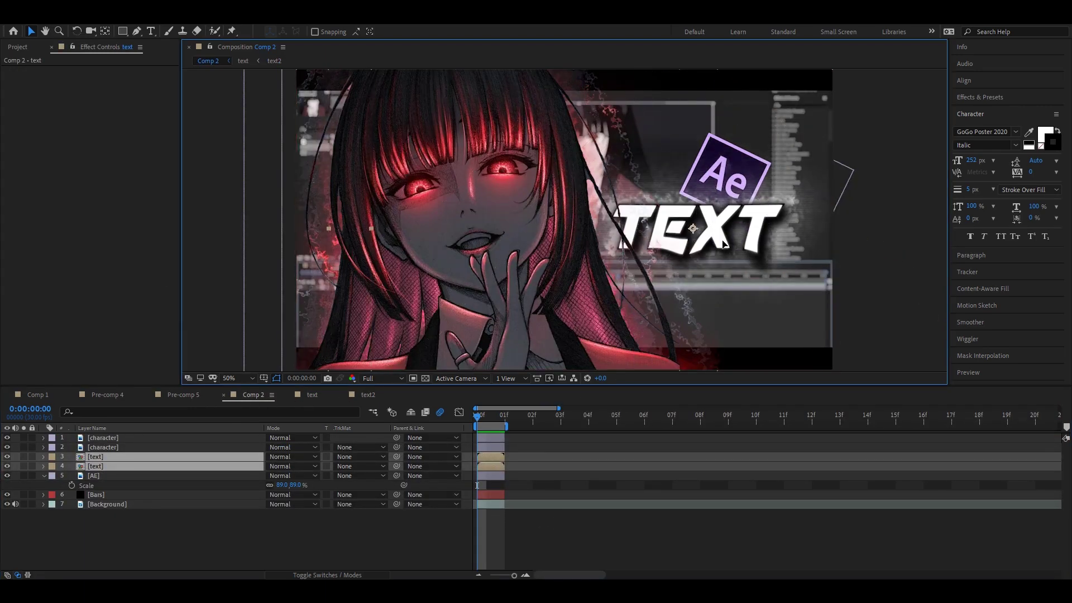
drag(254, 463, 253, 444)
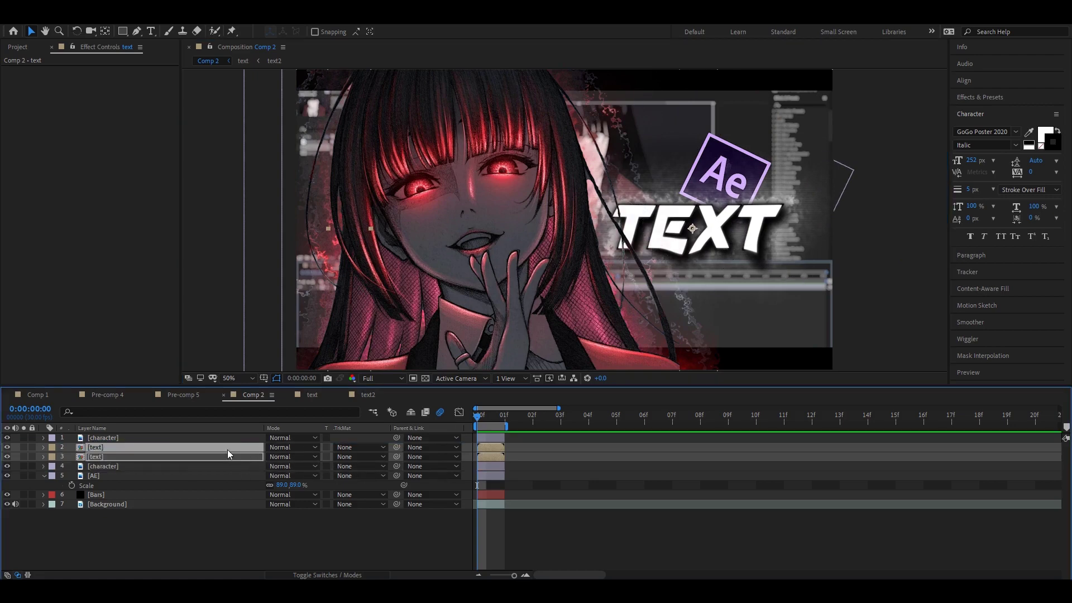
key(ctrl+bracketright)
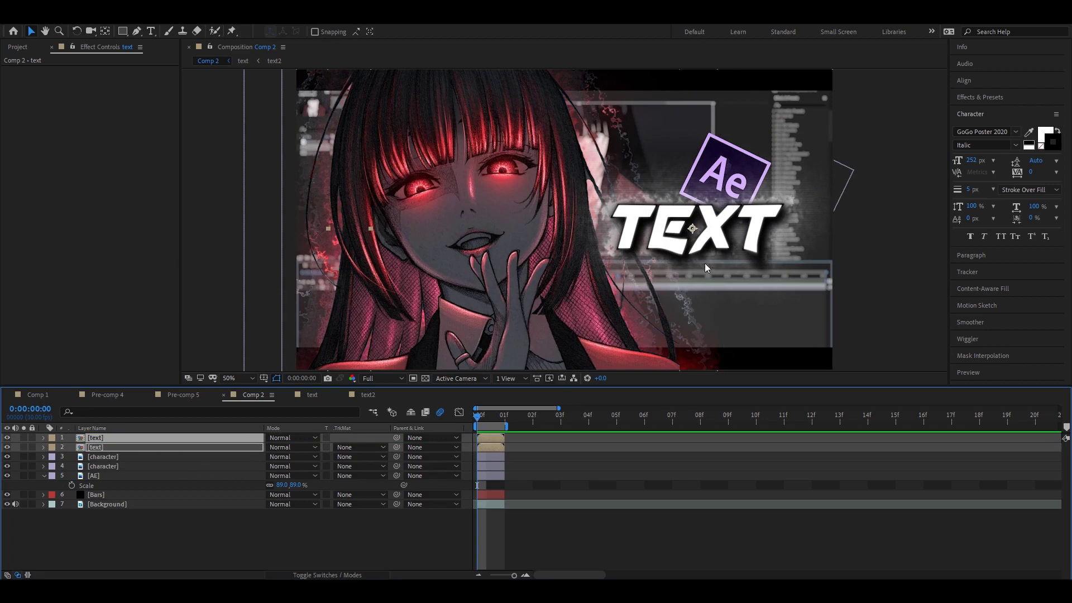
Duplicate the Ae logo and tilt the copy to -28 degrees, shifting it left
click(206, 475)
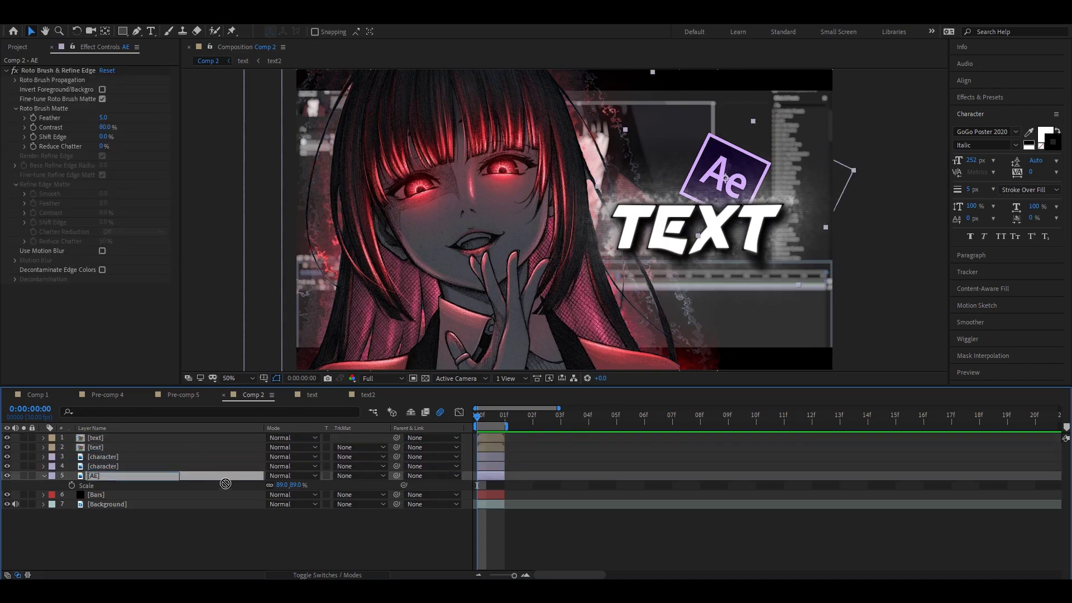
click(227, 478)
drag(743, 169, 748, 179)
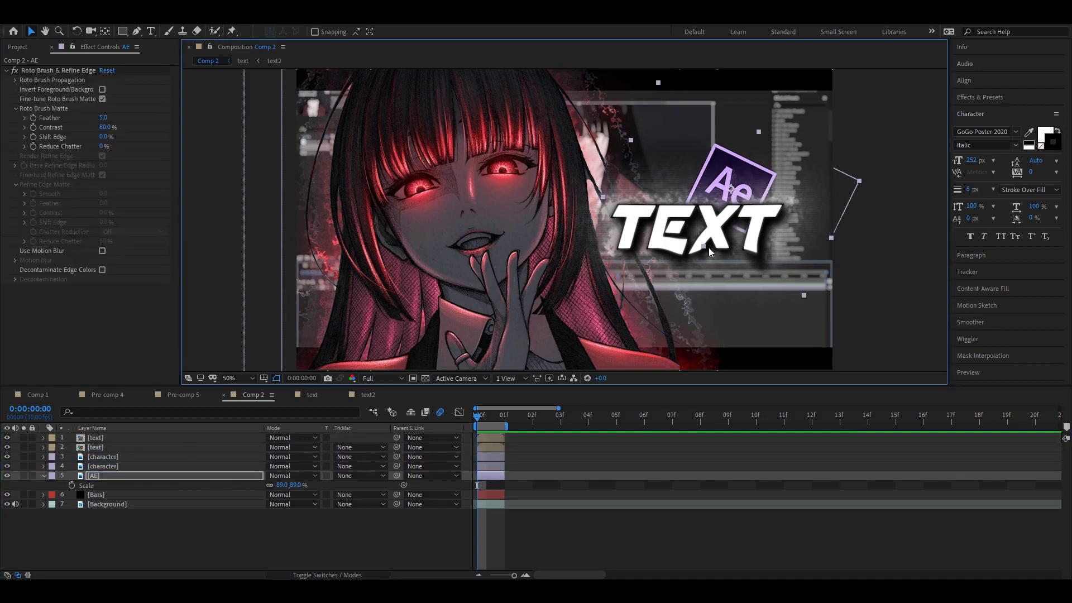
key(ctrl+d)
key(r)
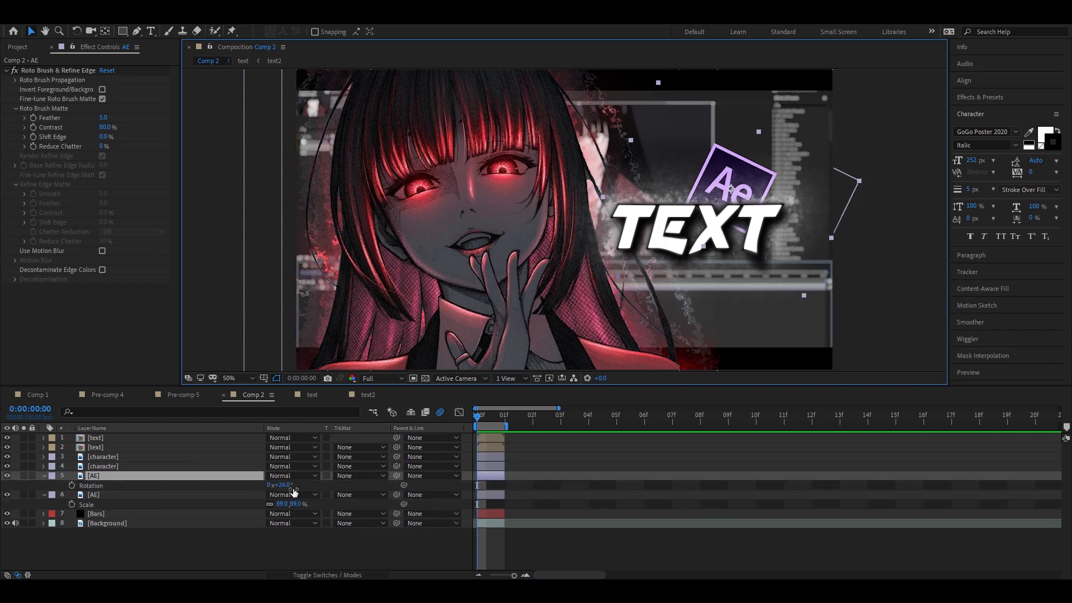
drag(282, 485, 245, 485)
drag(769, 197, 712, 206)
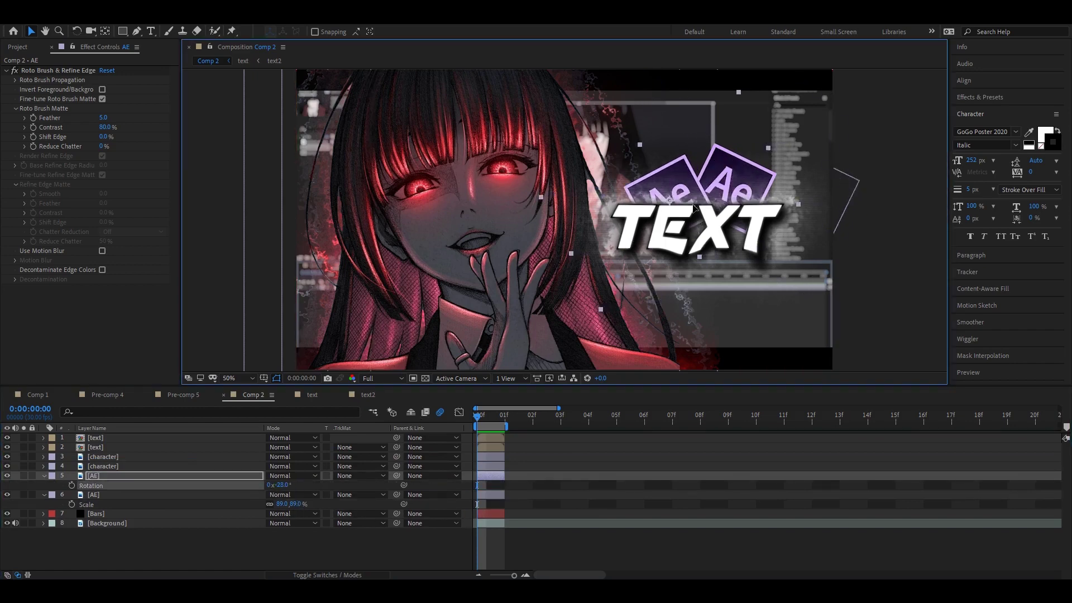
Shrink the duplicate Ae logo to 69% and adjust both logos' positions
key(s)
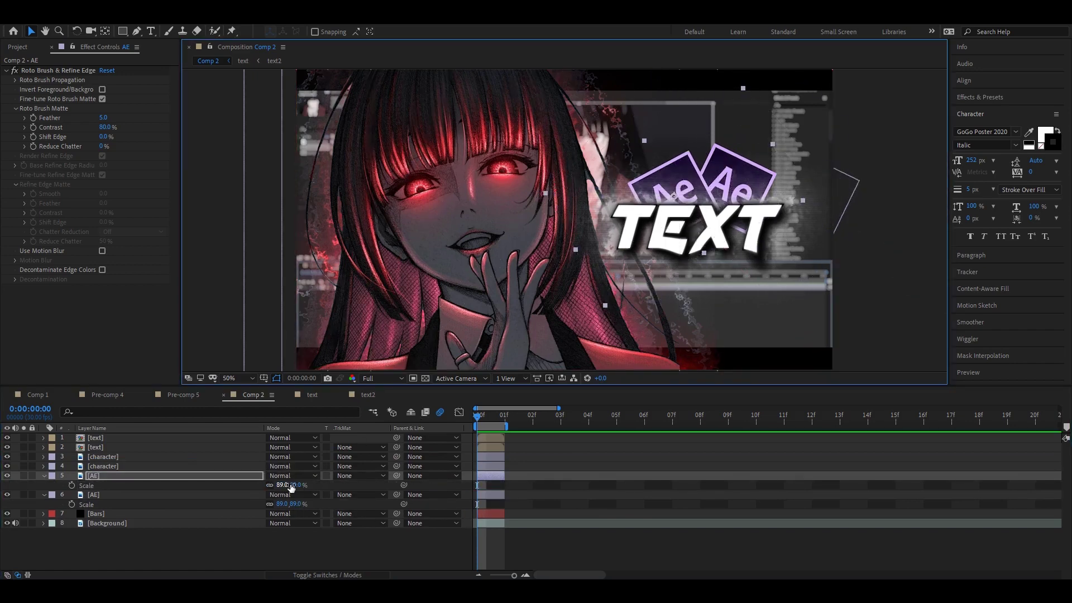
drag(290, 484, 278, 485)
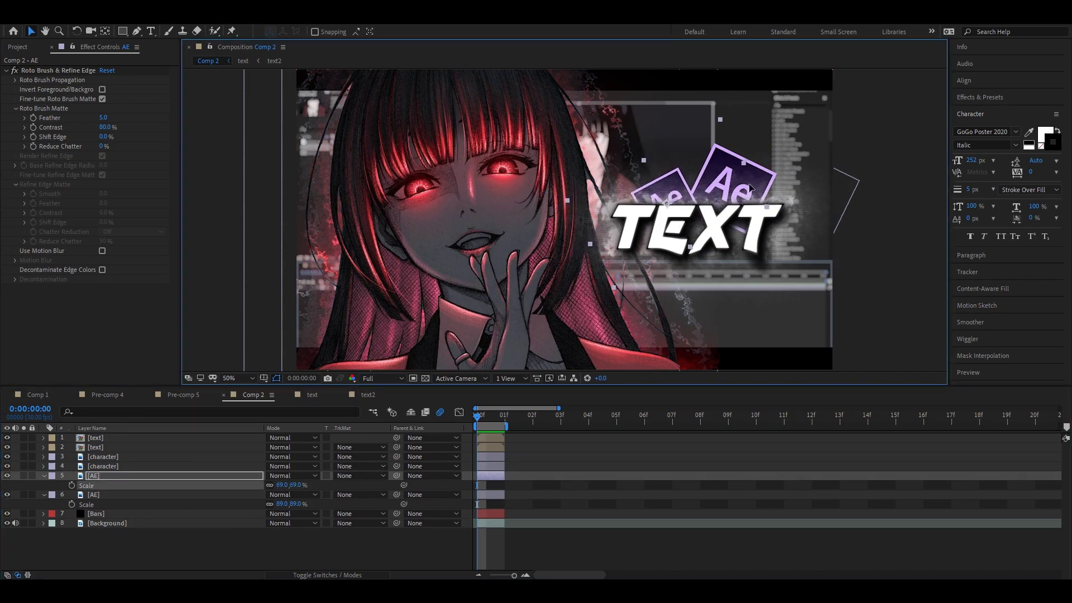
drag(759, 180, 767, 174)
click(487, 491)
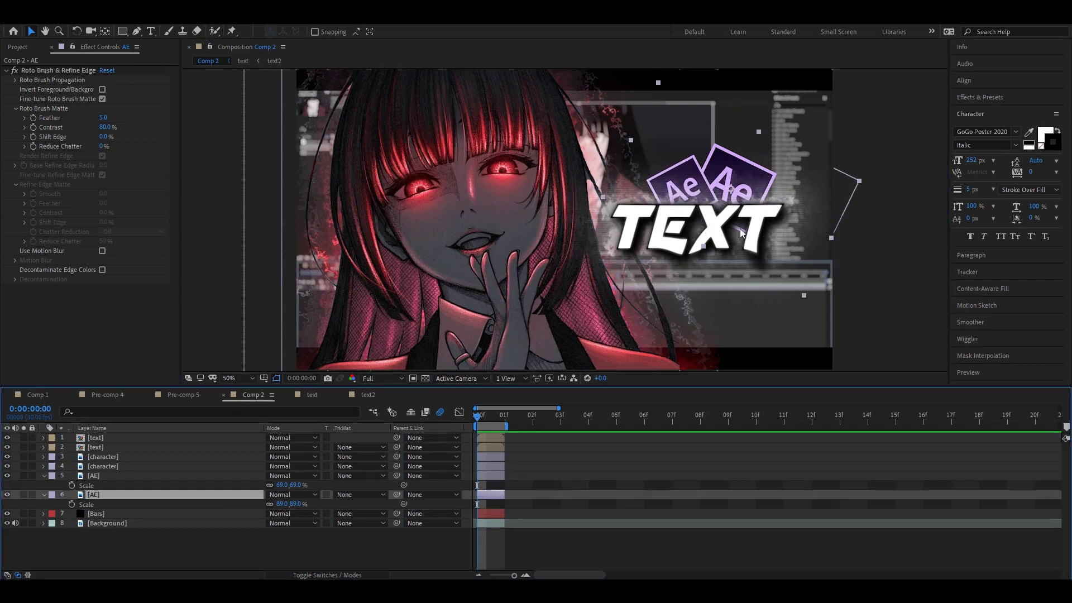
drag(813, 214, 815, 199)
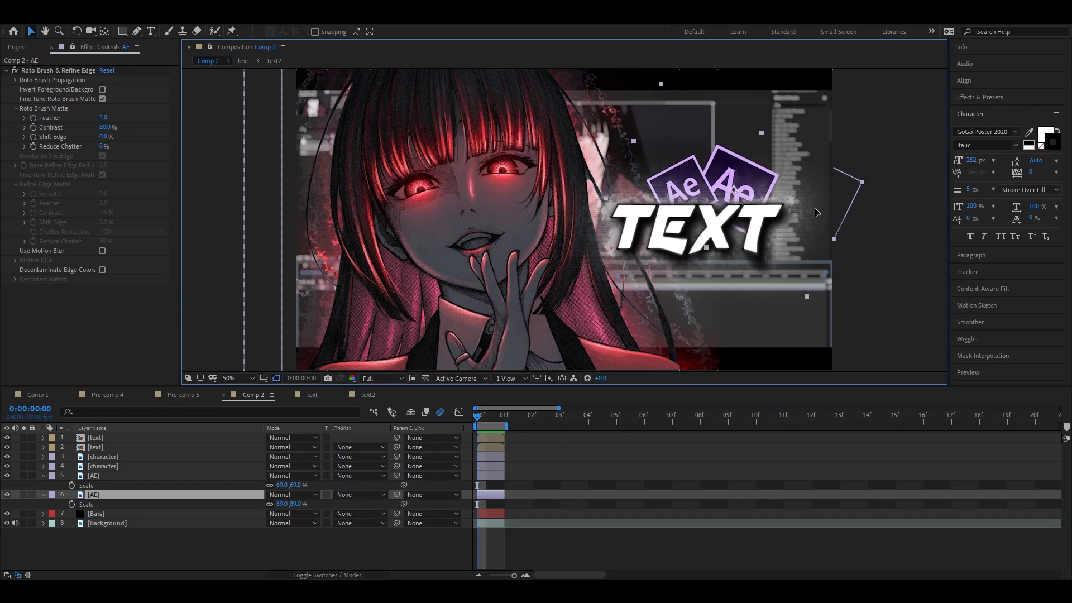
click(496, 477)
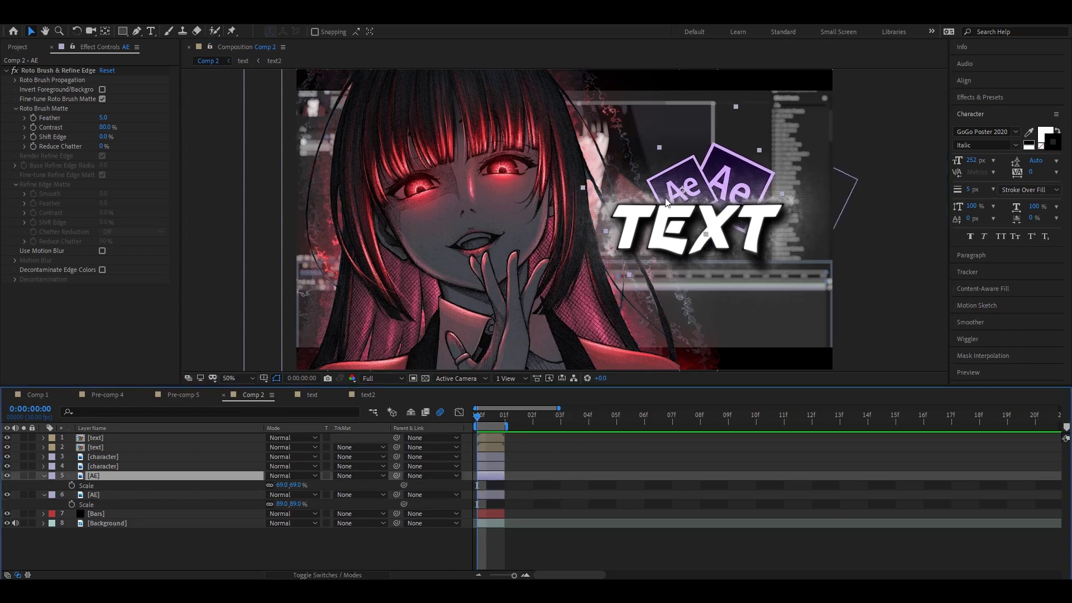
key(Return)
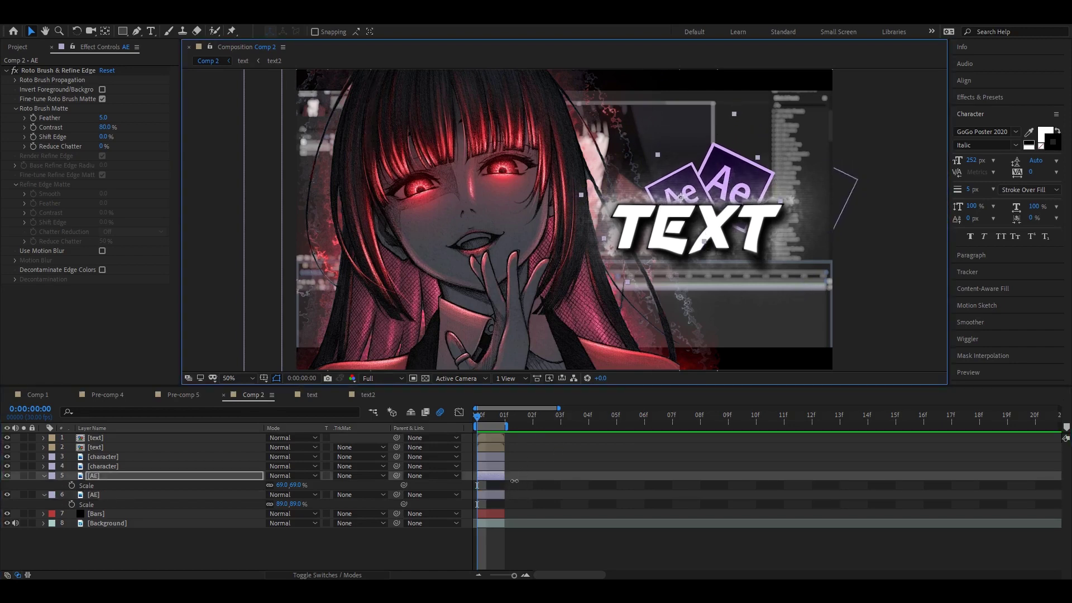
click(575, 497)
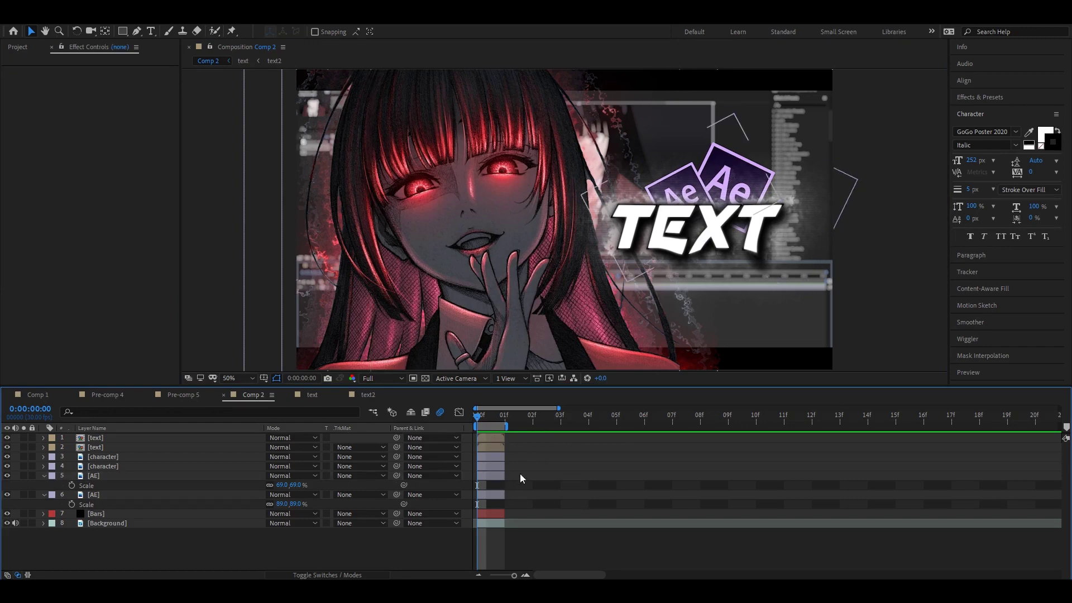
Add a Drop Shadow to the top text layer with distance 24, softness 33, opacity 80%
click(490, 441)
click(1010, 101)
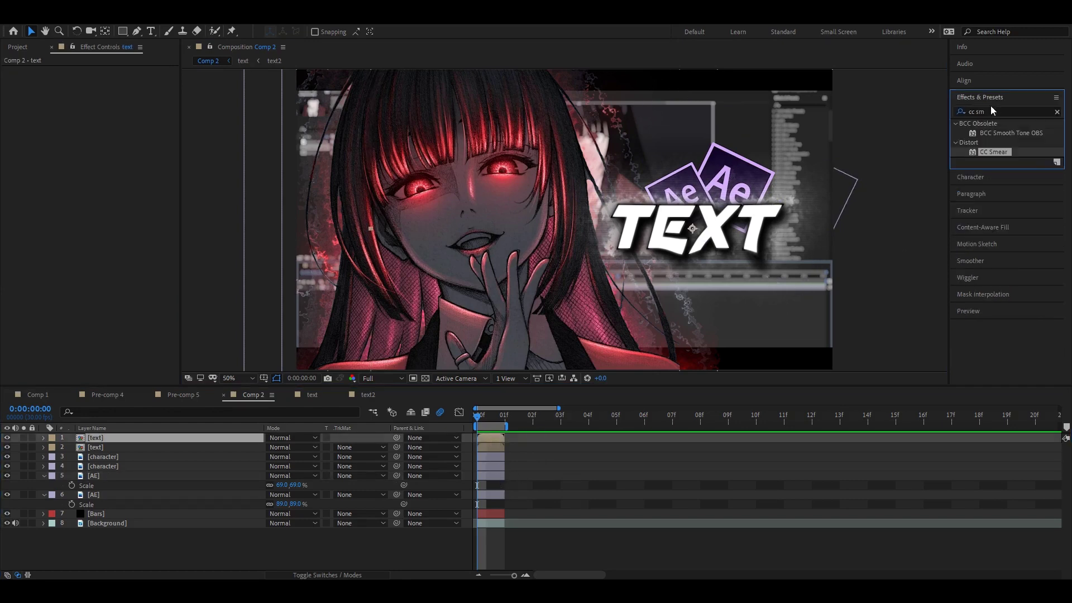
double_click(989, 113)
key(BackSpace)
key(BackSpace)
key(BackSpace)
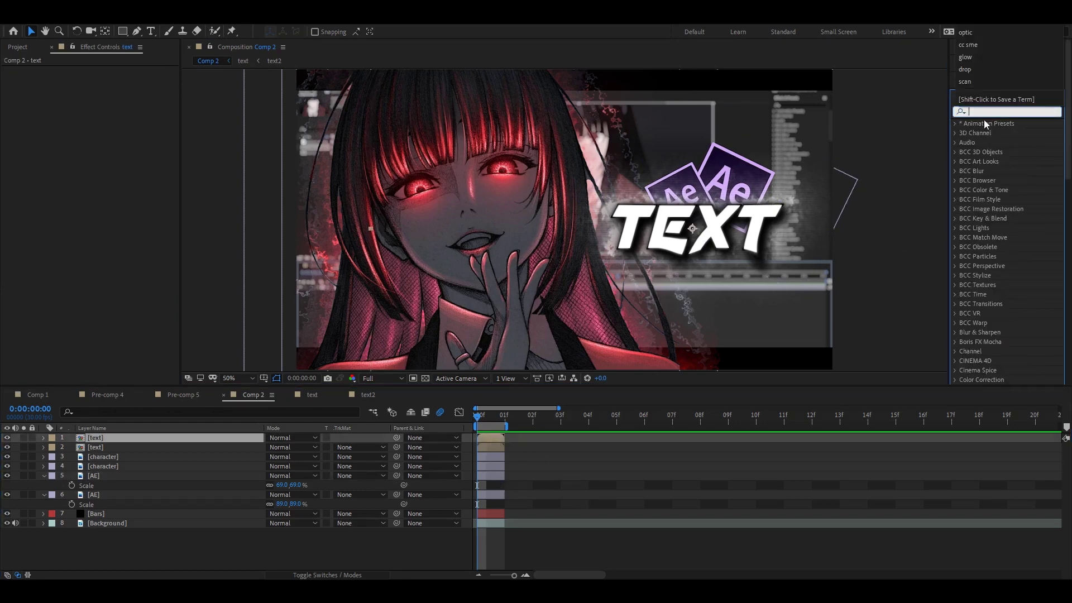
text(drop)
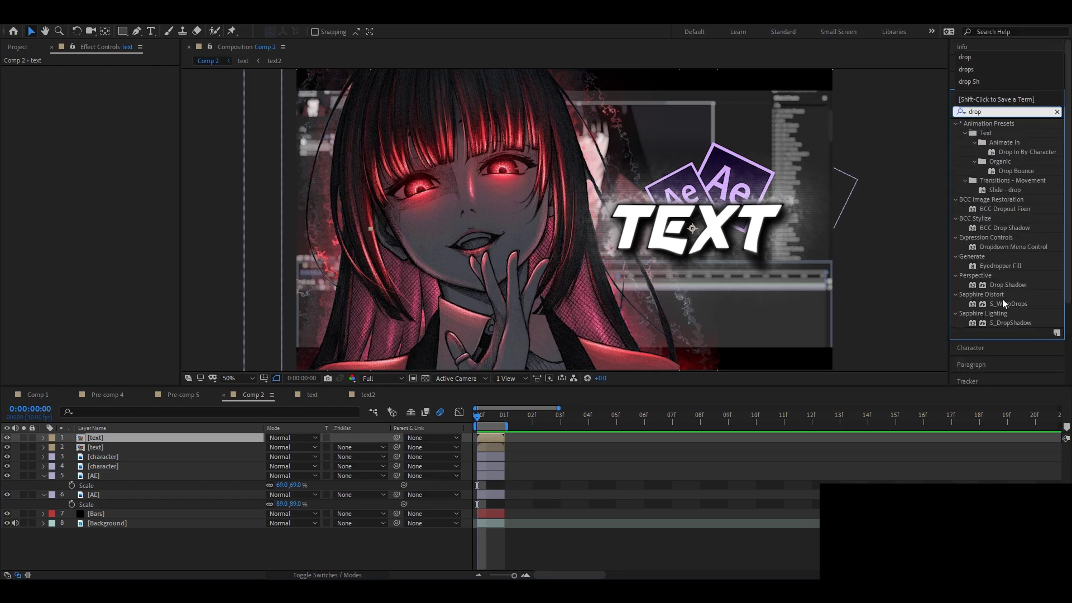
double_click(1008, 284)
text(100)
key(Return)
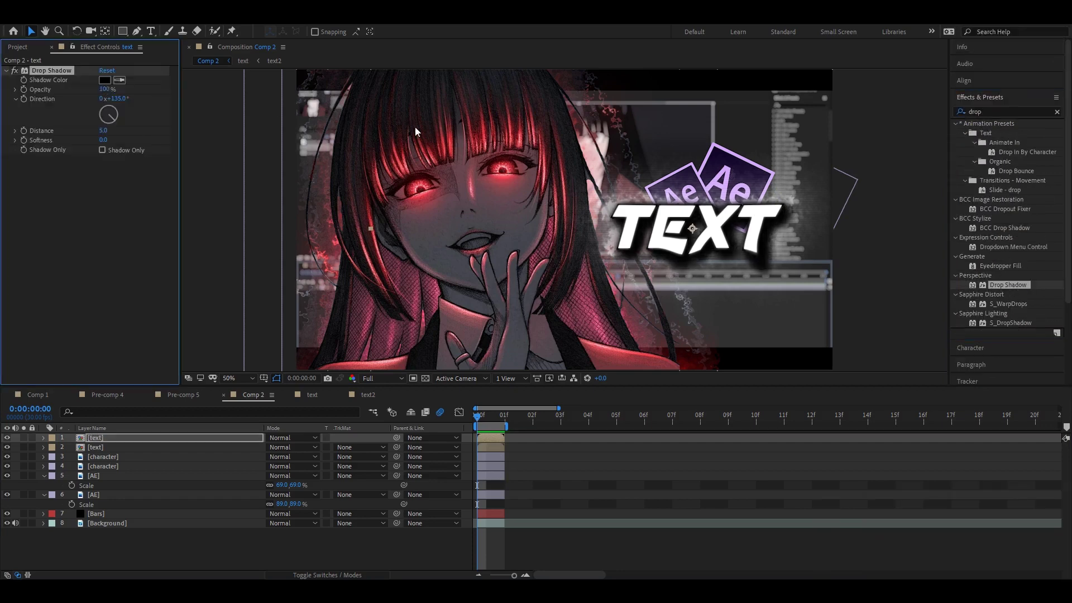
drag(115, 132, 125, 145)
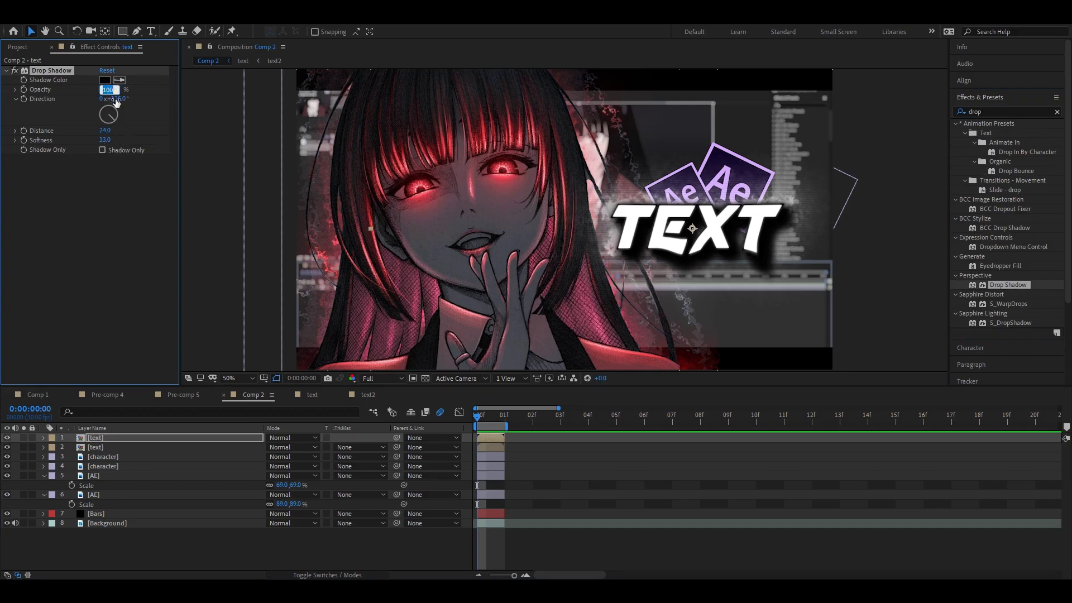
text(80)
click(93, 246)
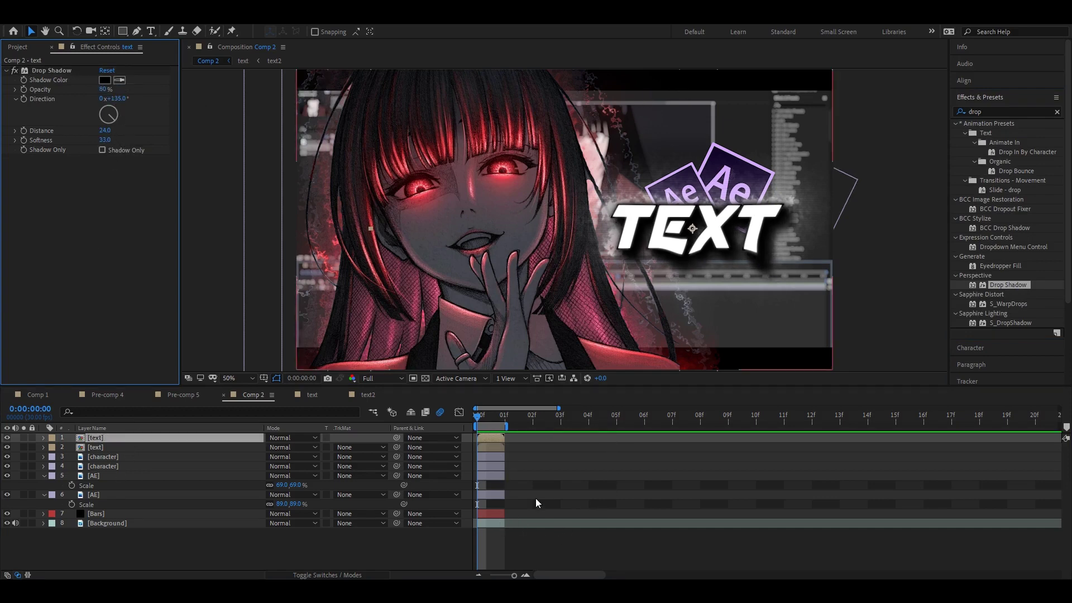
Nudge the larger Ae logo slightly left and down
click(491, 495)
drag(797, 268, 792, 273)
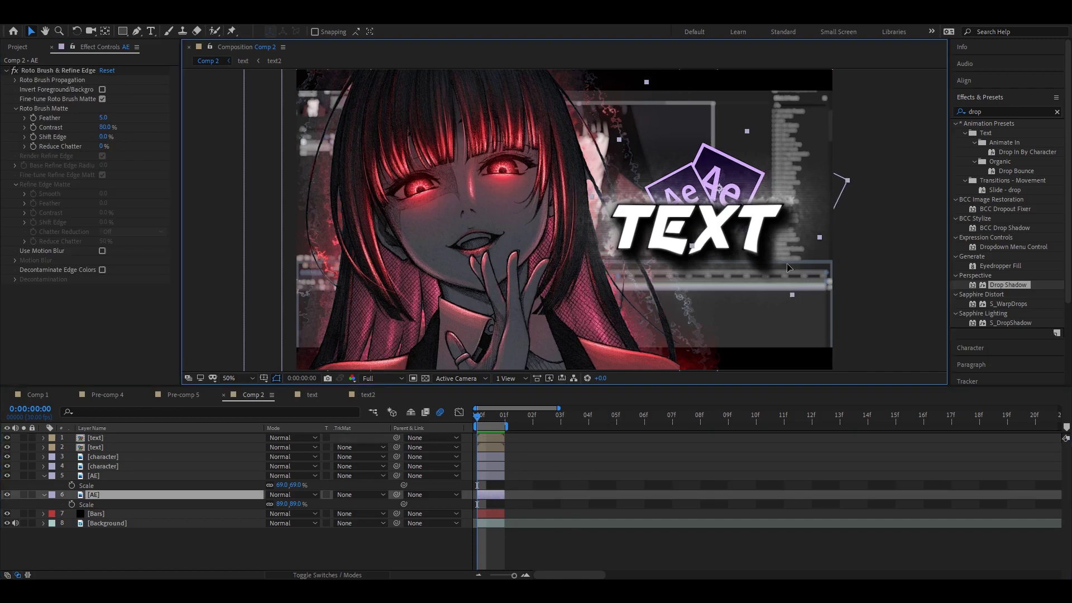
click(497, 546)
text(hue)
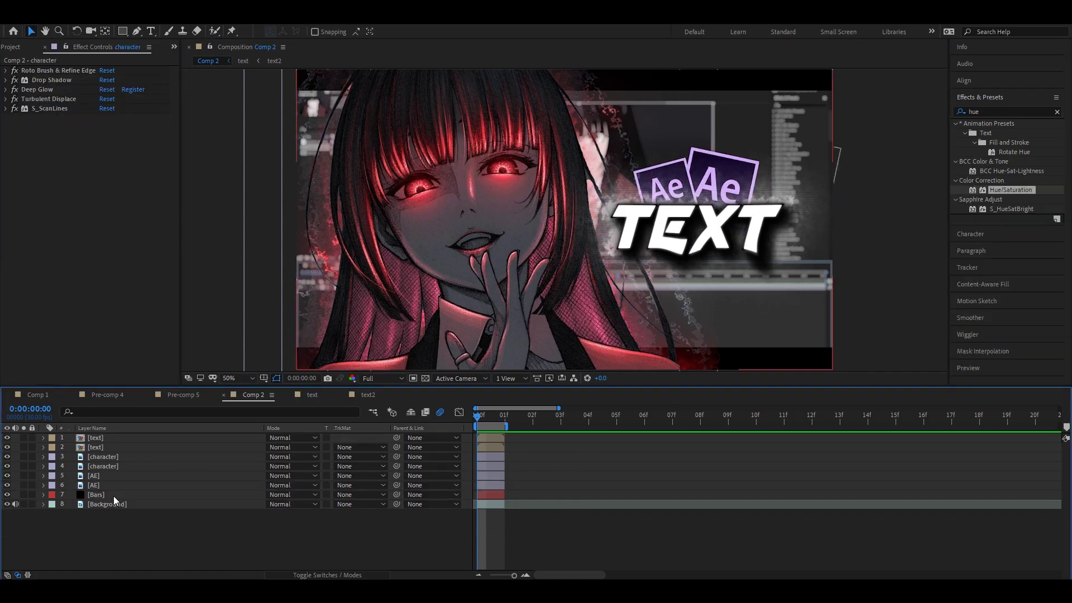
Paste the B/Pi Explosion particle layer above Bars and make it visible
click(487, 495)
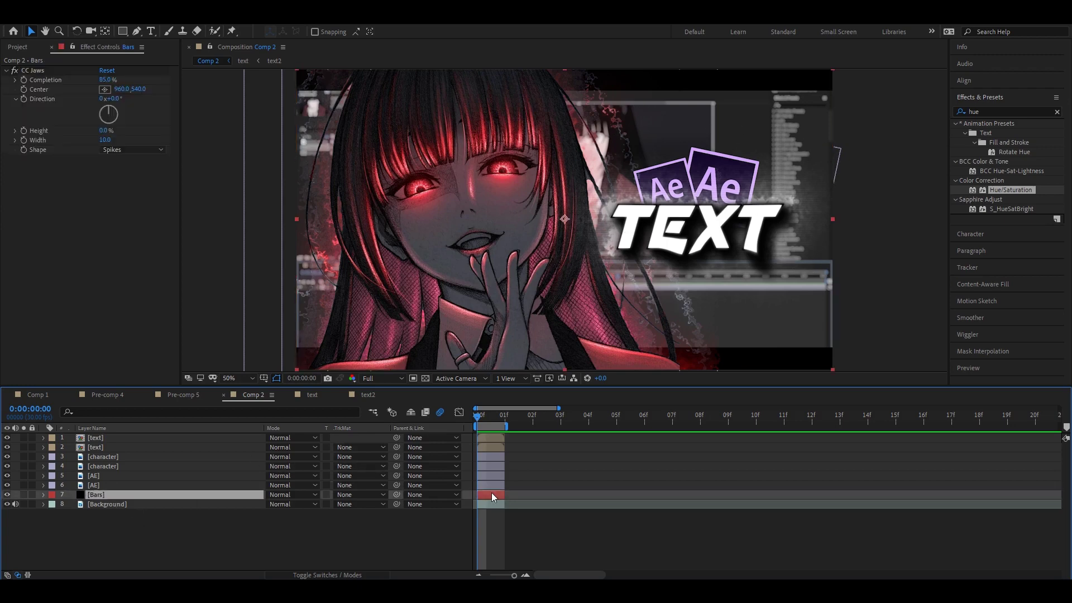
key(ctrl+v)
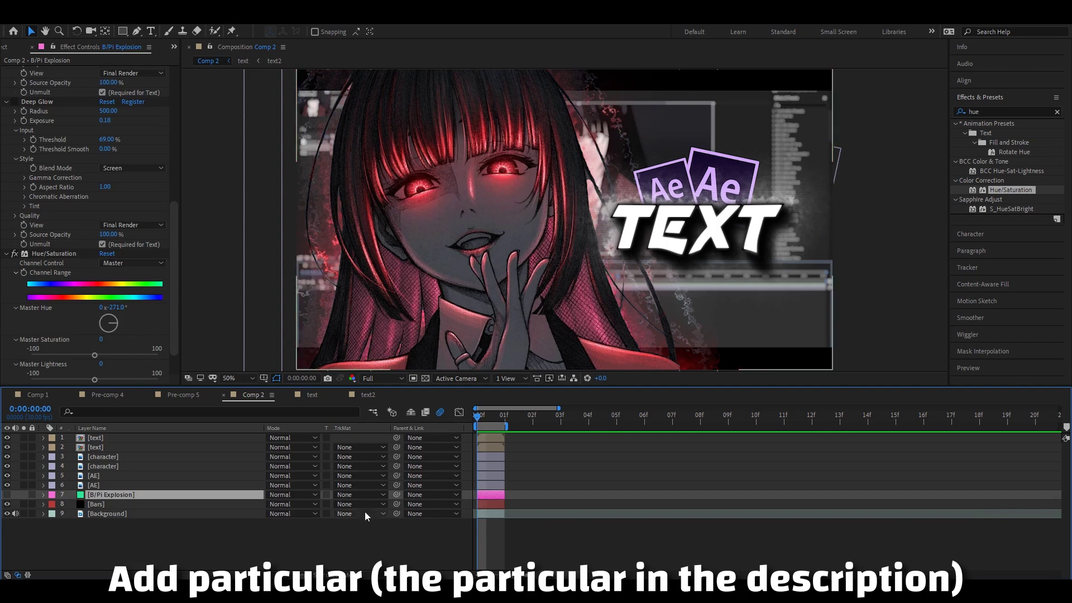
click(7, 495)
click(520, 468)
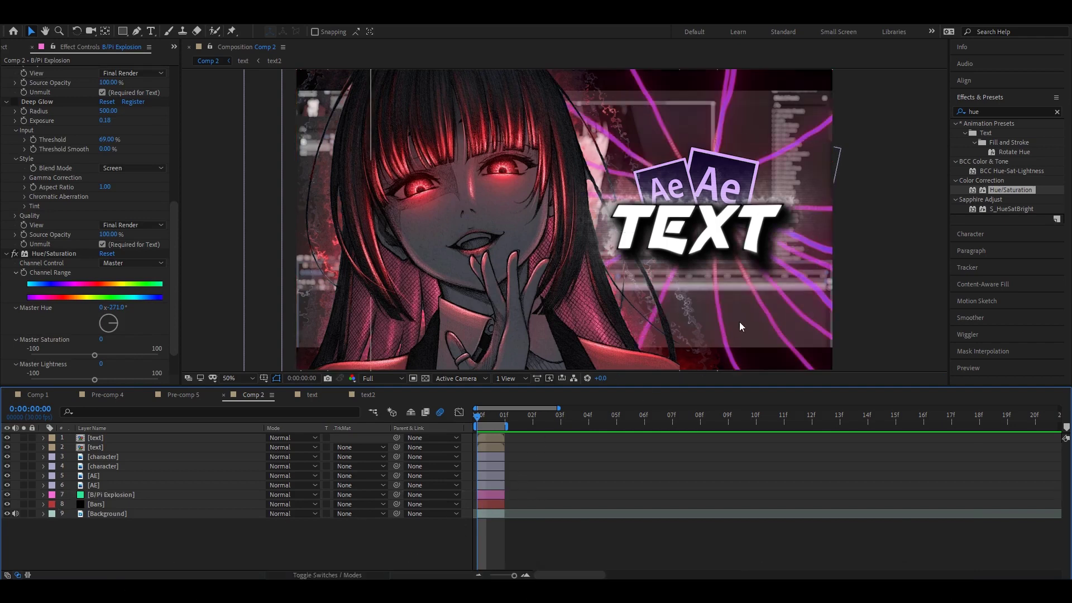
click(487, 495)
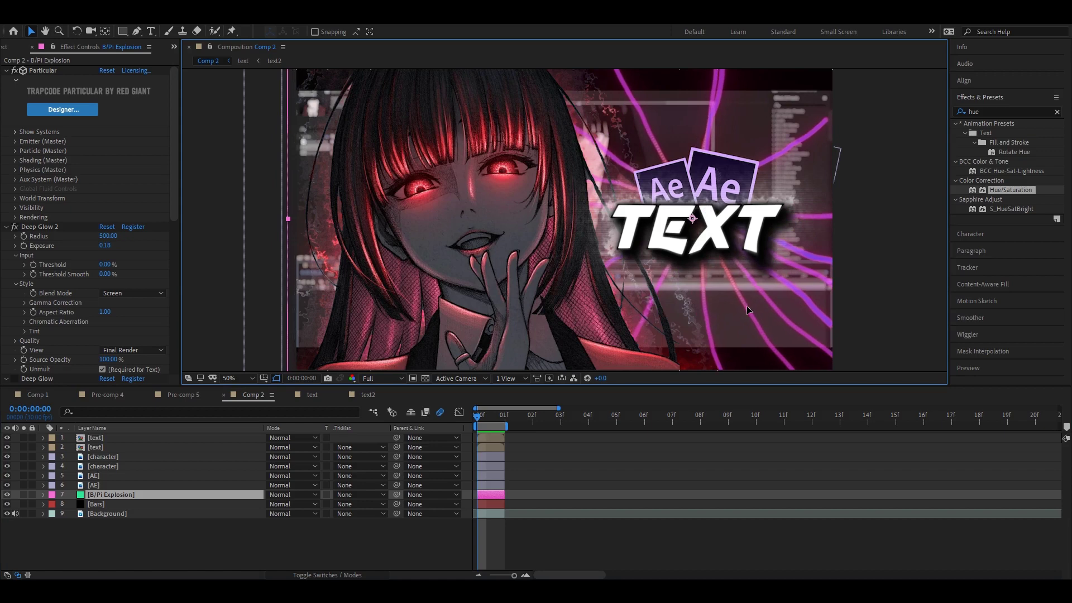
Apply Hue/Saturation with master hue -233° to B/Pi Explosion and duplicate the layer
key(ctrl+v)
drag(138, 161, 155, 168)
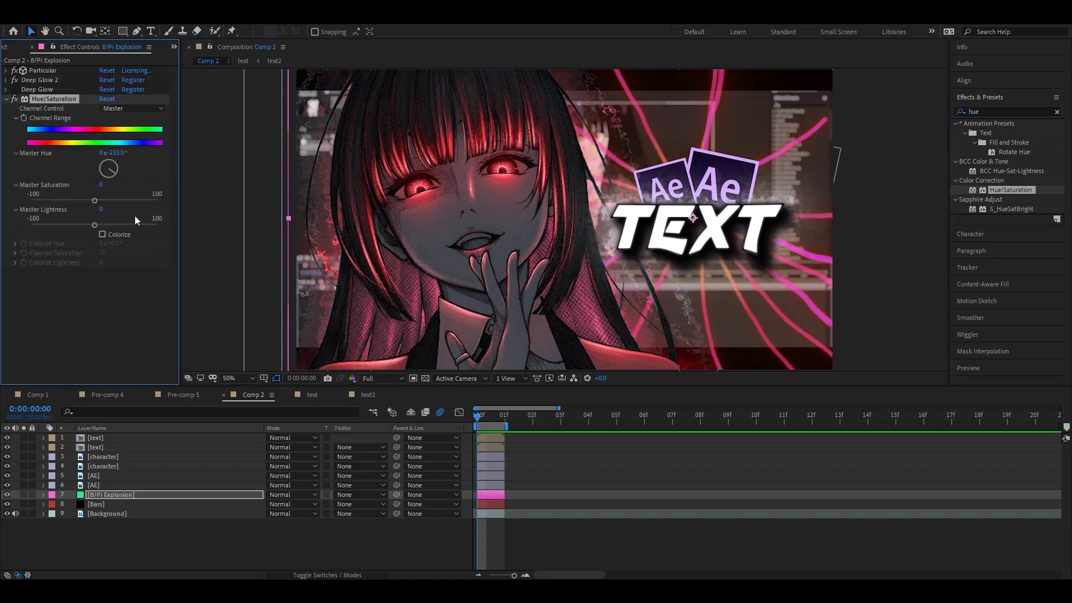
click(501, 491)
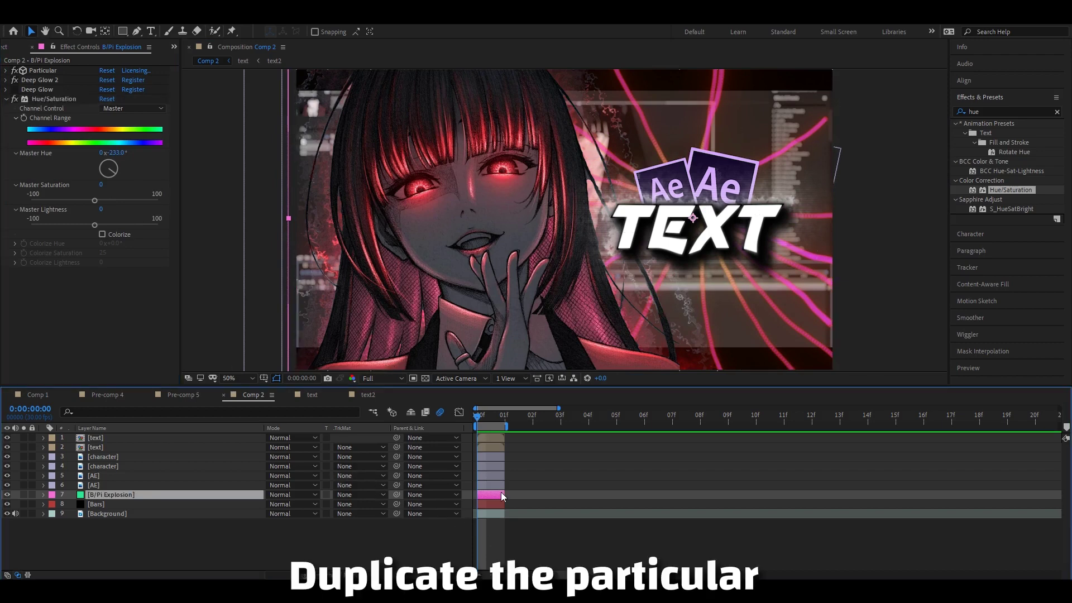
key(ctrl+d)
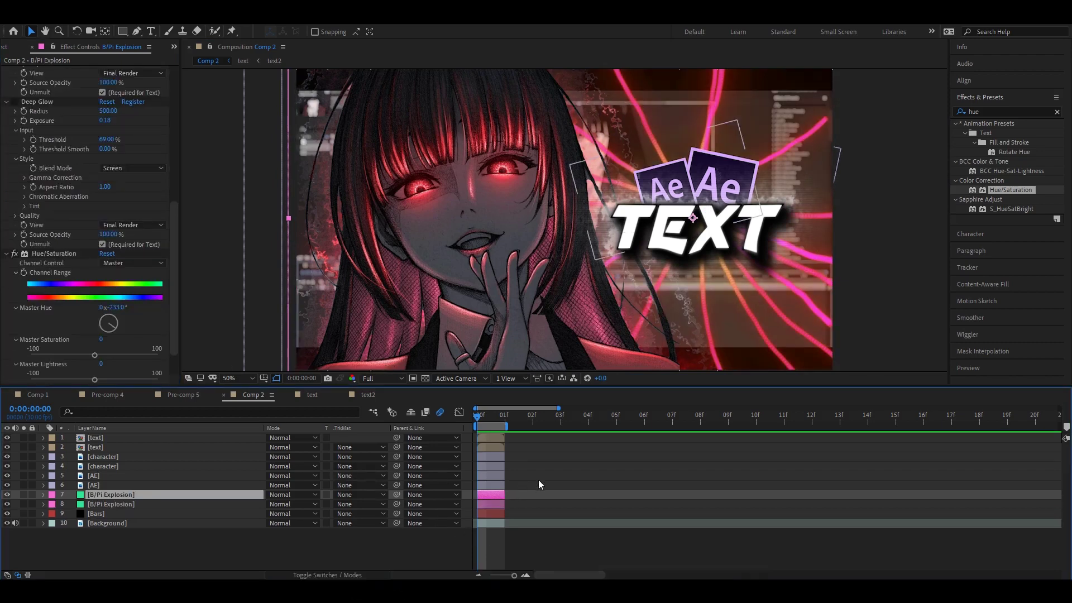
Scale both text layers and both Ae logo layers up by 20%
click(495, 482)
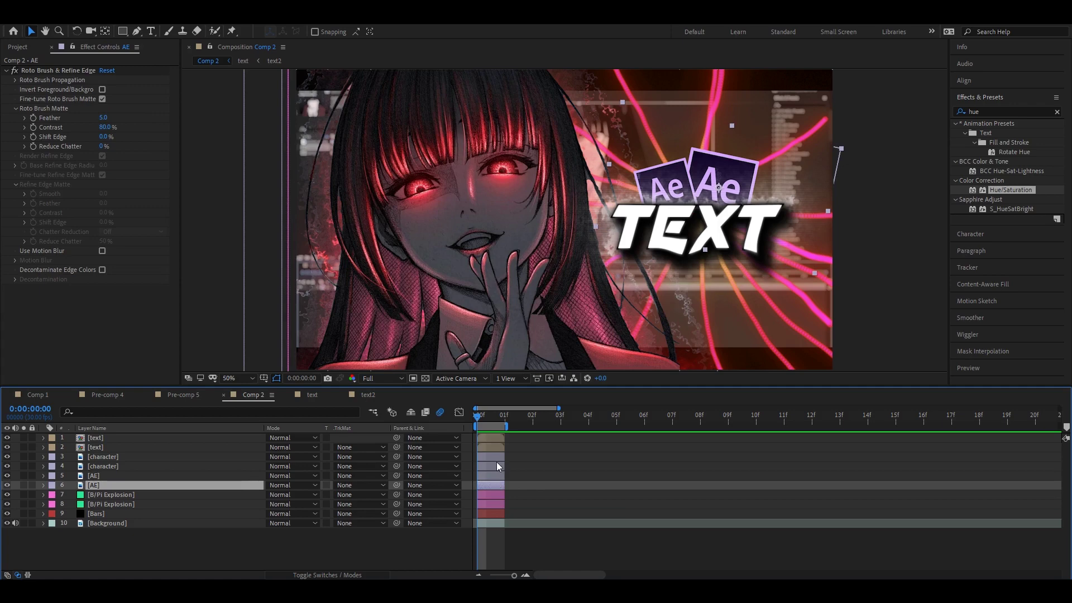
click(481, 447)
ctrl+click(484, 438)
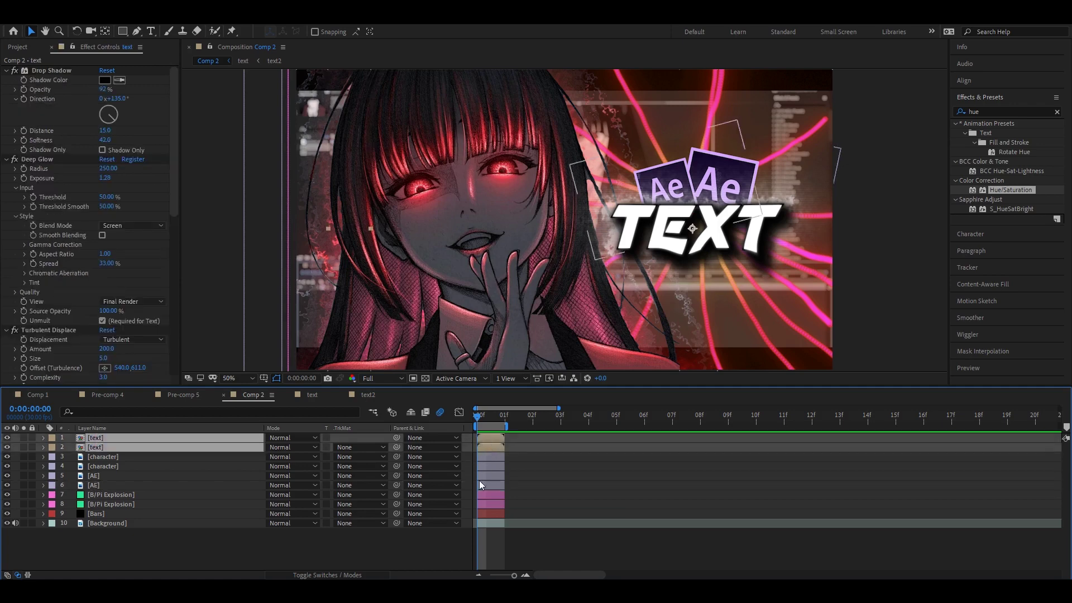
ctrl+click(97, 485)
ctrl+click(105, 477)
key(s)
mouse_move(289, 466)
mouse_down()
mouse_move(724, 241)
mouse_move(717, 252)
mouse_up()
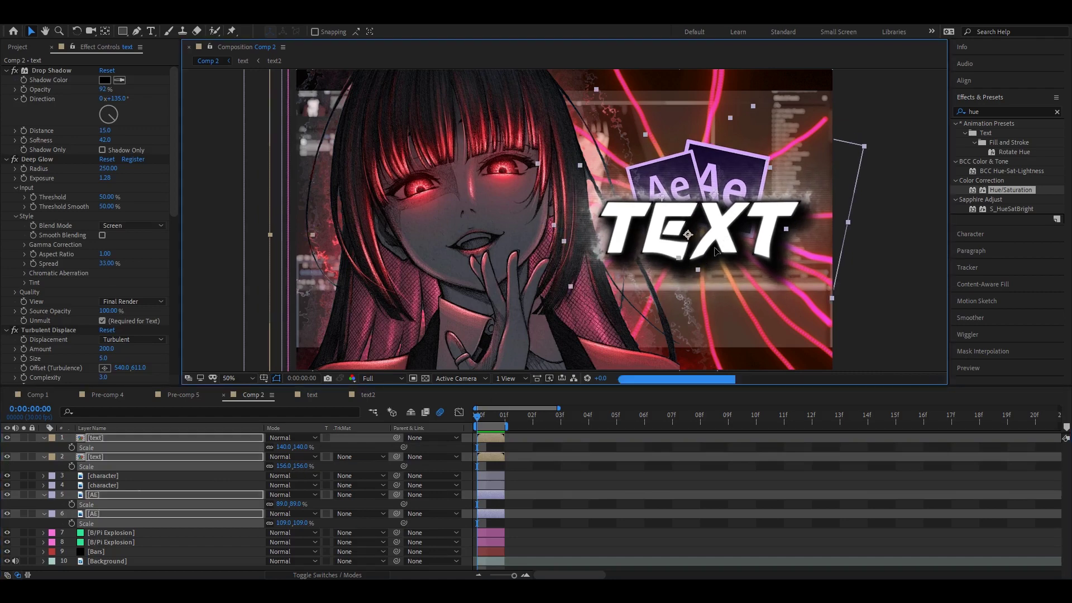
Set the top B/Pi Explosion's Hue/Saturation master hue to -208°
click(489, 529)
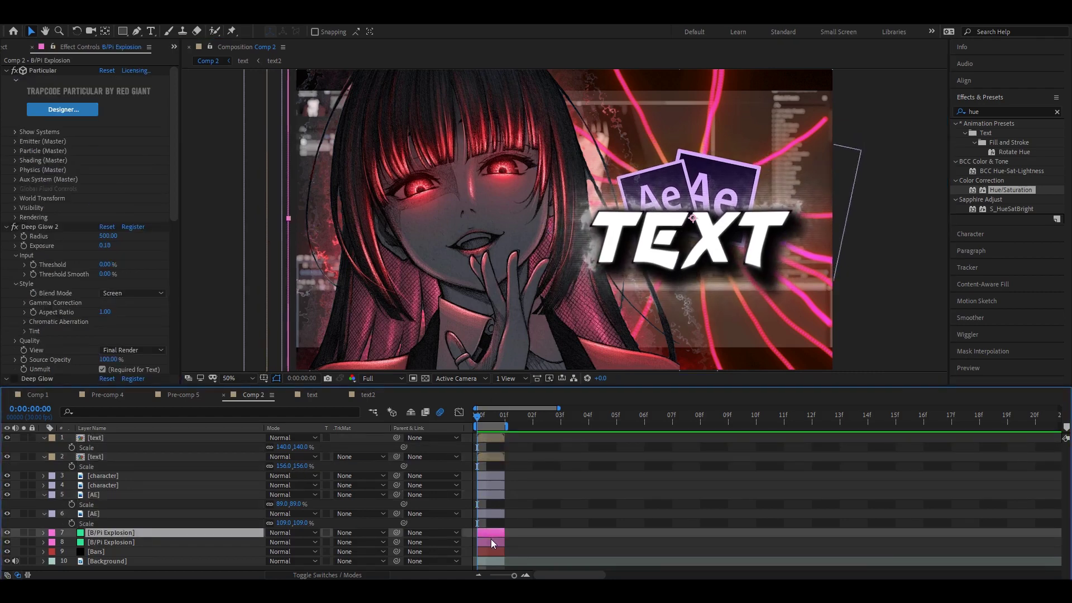
shift+click(491, 538)
key(ctrl+alt+shift+e)
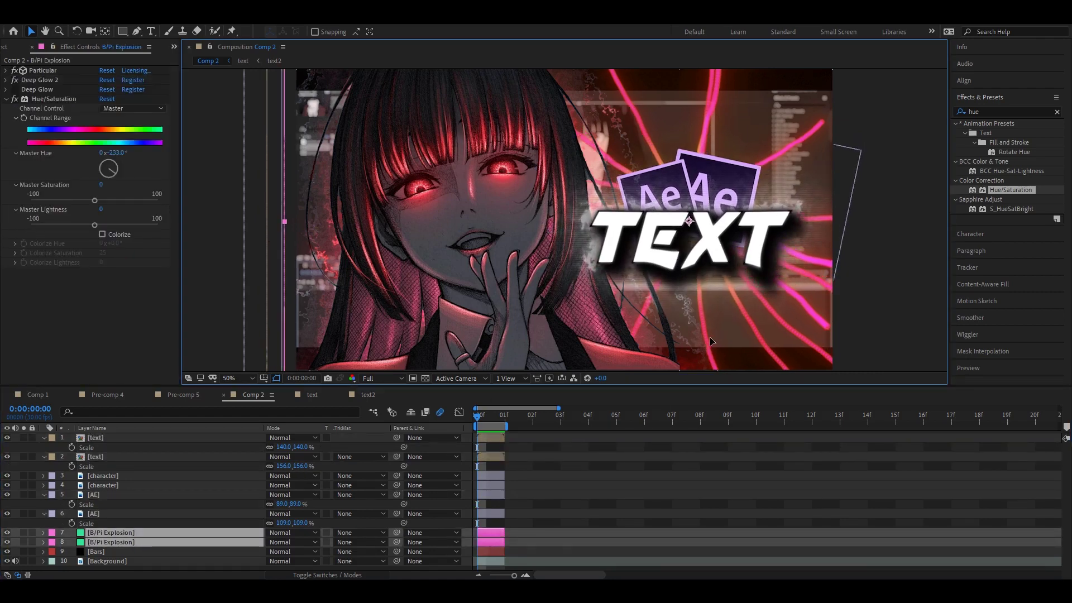
click(494, 532)
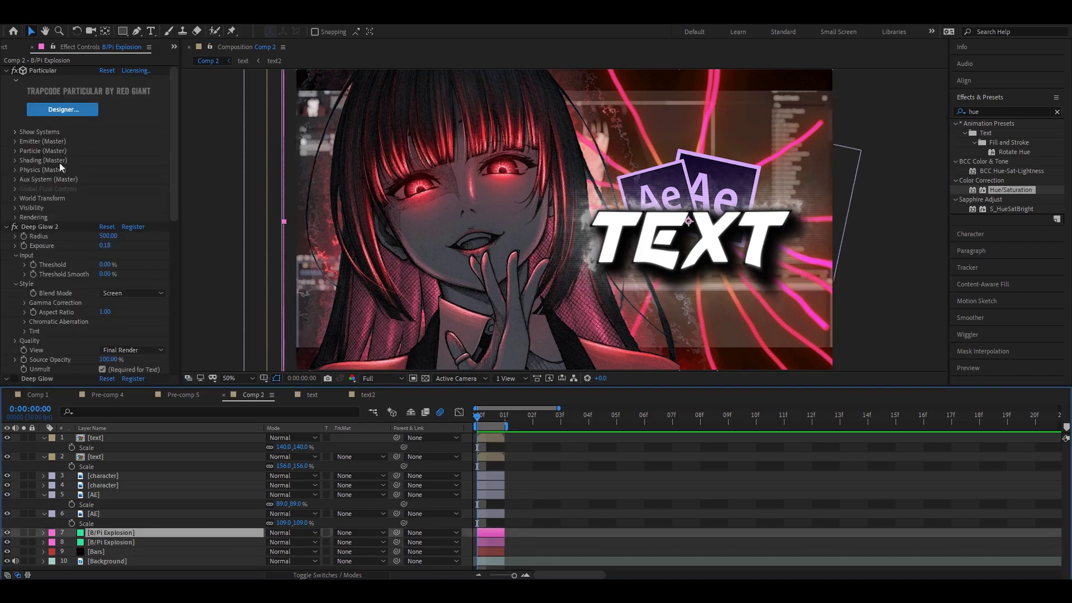
click(6, 70)
click(6, 79)
click(6, 89)
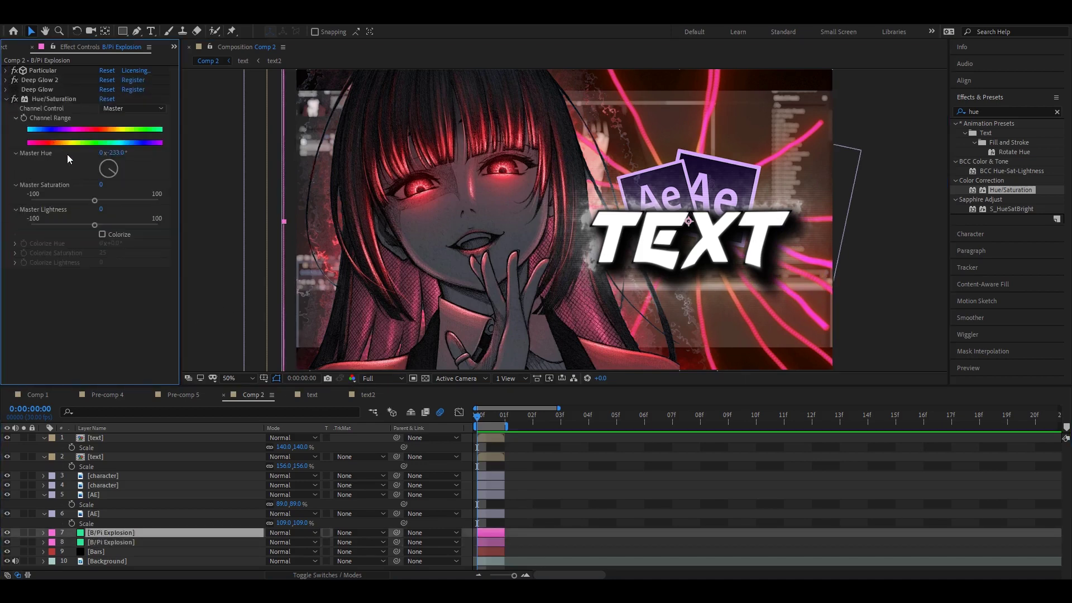
drag(124, 157, 138, 158)
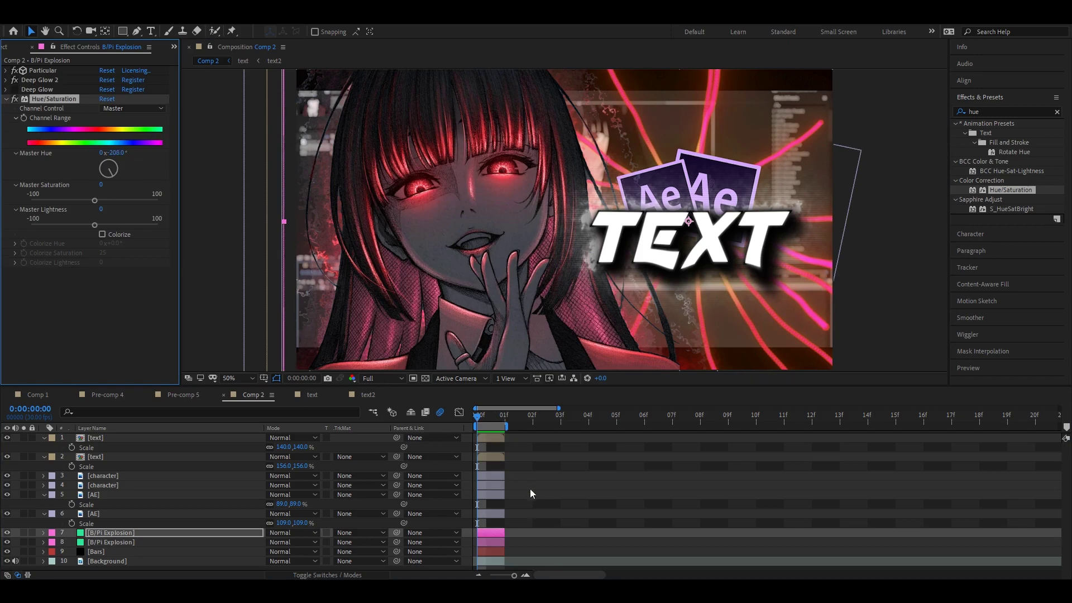
click(530, 488)
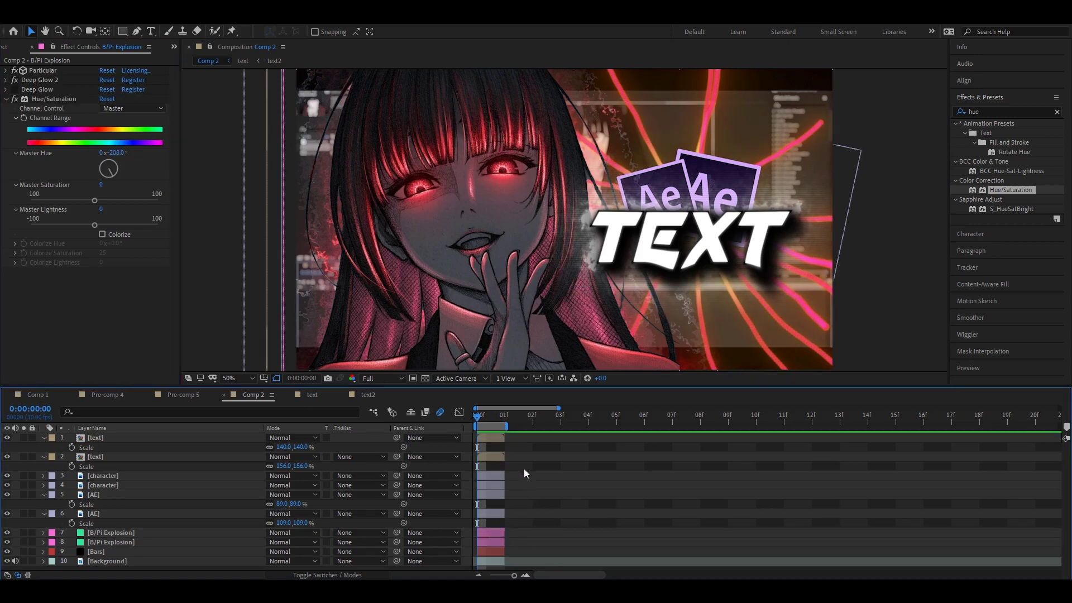
Create a new adjustment layer on top of Comp 2 at the first frame
key(u)
right_click(467, 435)
mouse_move(491, 444)
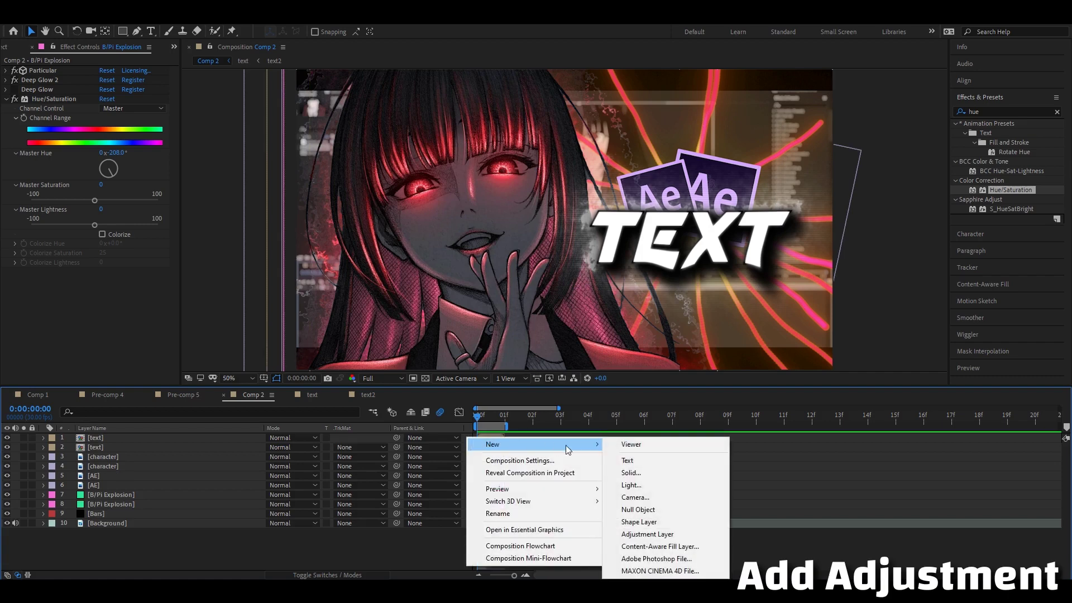
click(647, 534)
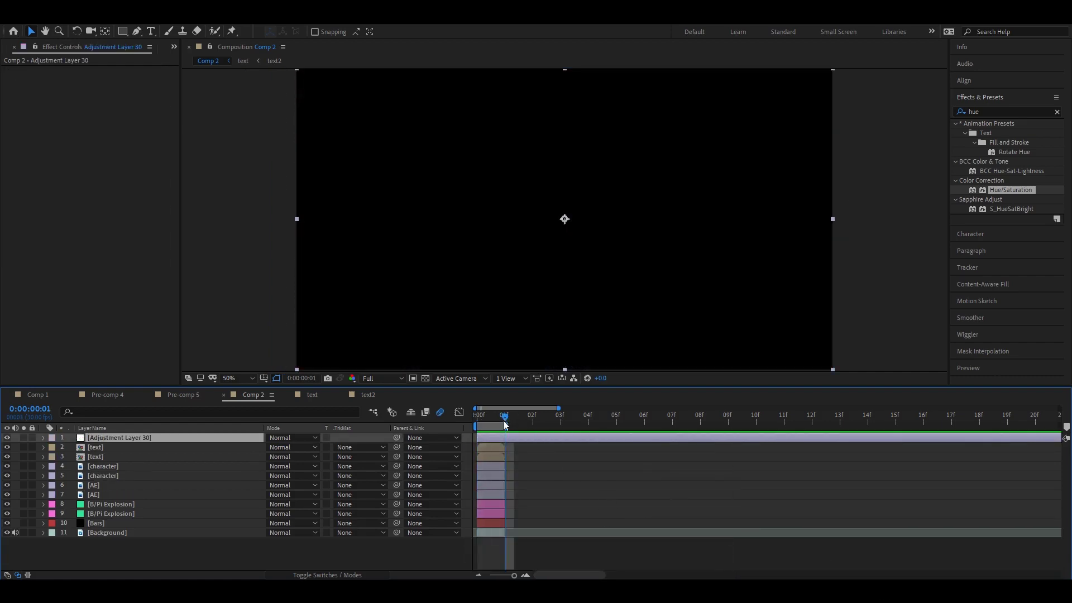
drag(504, 425, 478, 417)
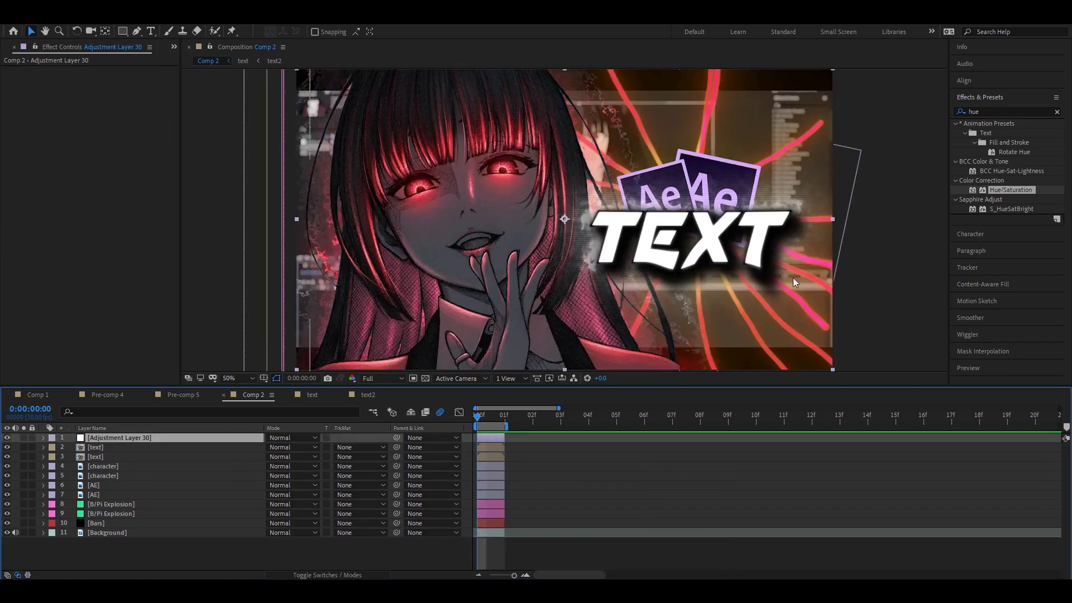
Apply Optics Compensation with a 45° field of view and Reverse Lens Distortion on
click(988, 115)
text(opti)
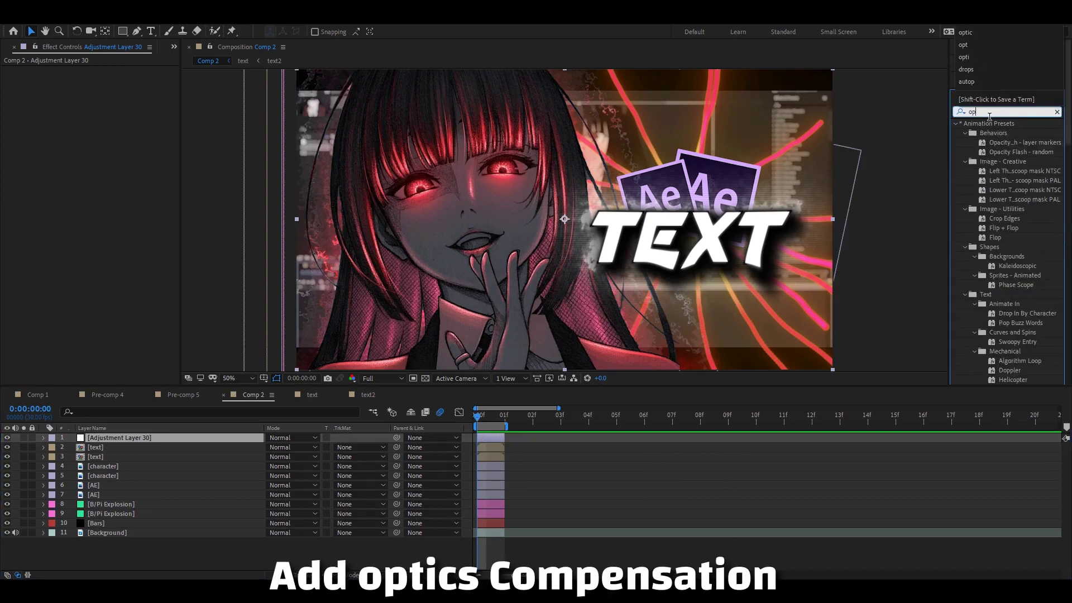
drag(1016, 171, 89, 82)
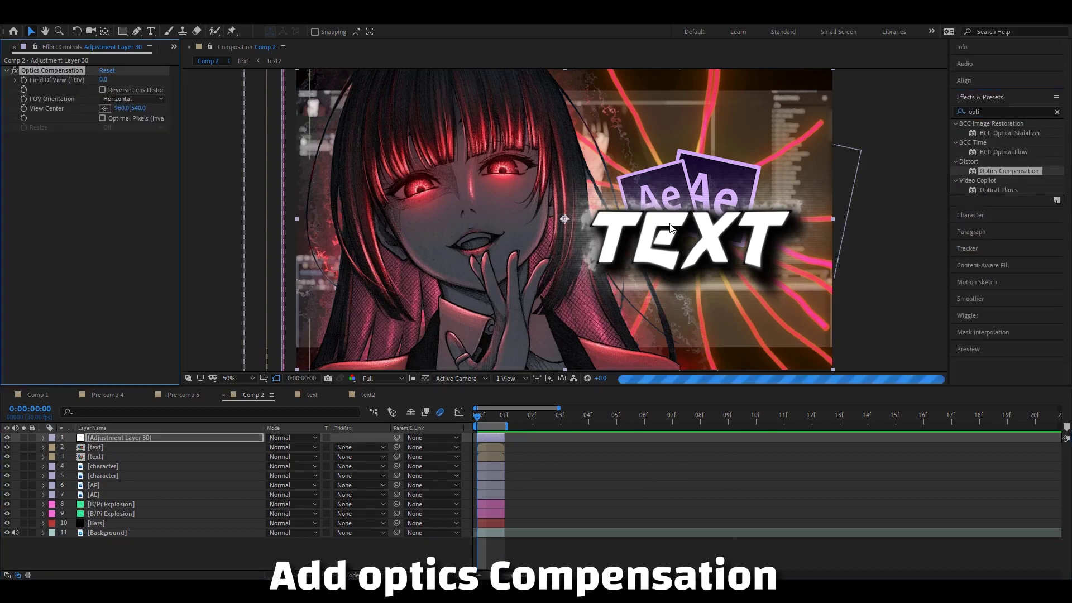
text(45)
key(Return)
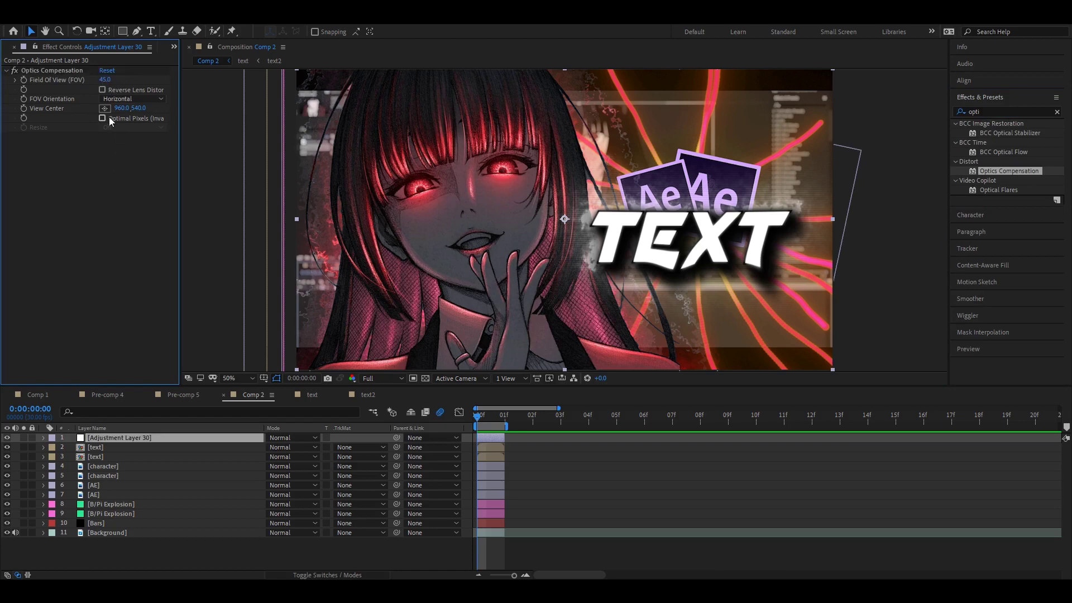
click(102, 89)
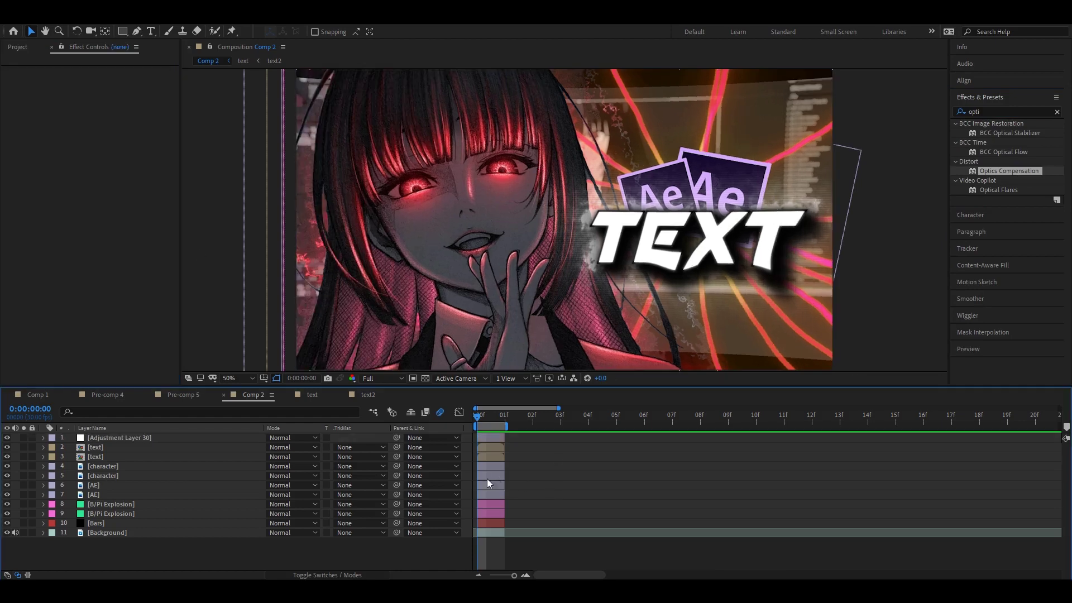
Select a single Ae logo layer and apply Drop Shadow found by searching 'dr'
click(116, 485)
shift+click(109, 494)
ctrl+click(106, 491)
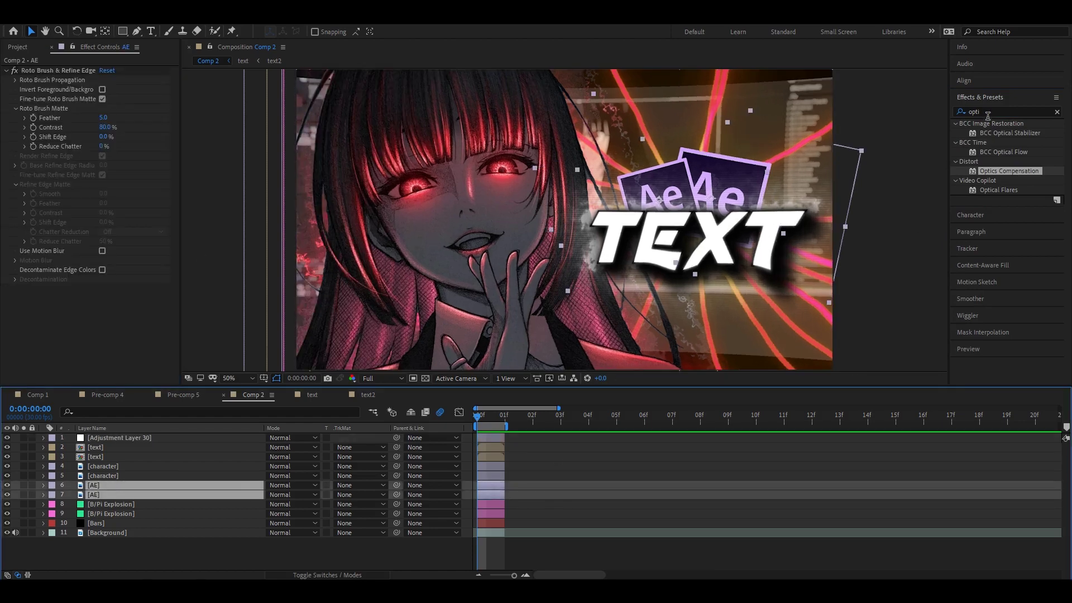
click(1005, 112)
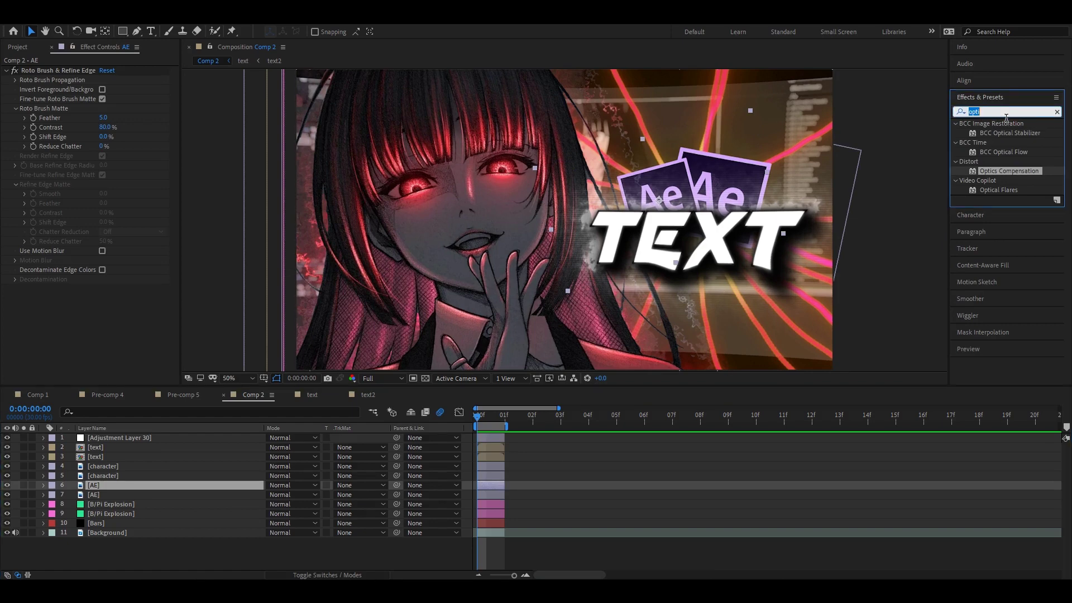
text(dr)
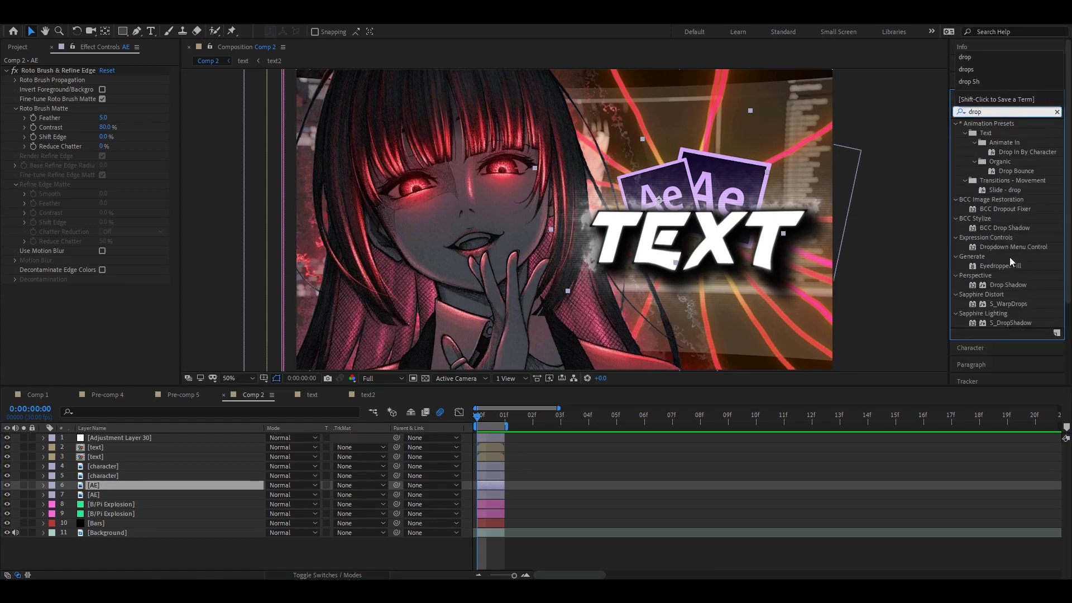
double_click(1007, 284)
Set the drop shadow to 100% opacity, distance 28 and softness 42
click(103, 308)
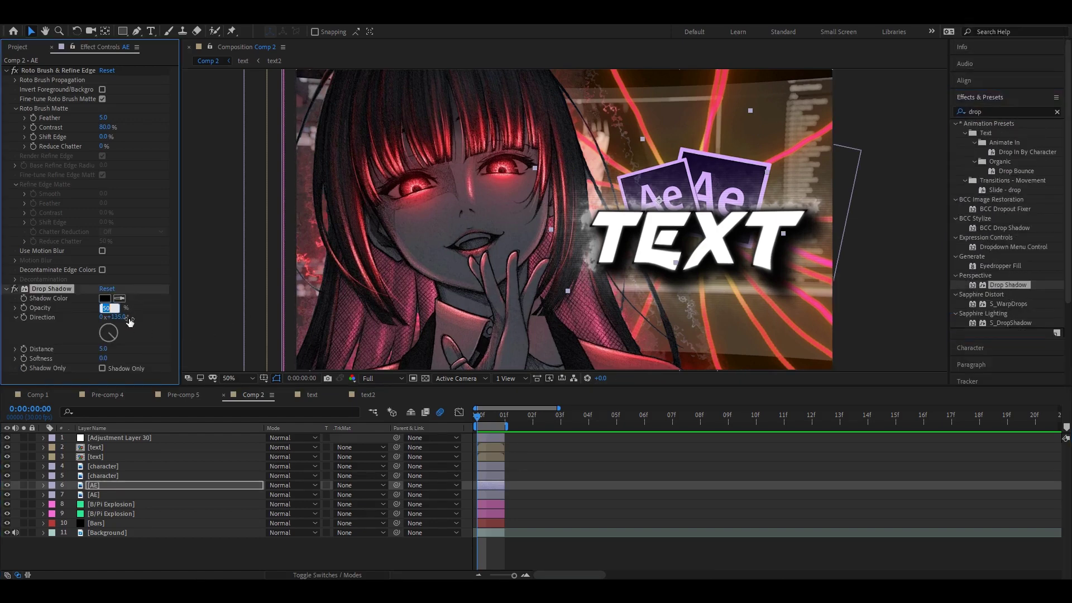
text(100)
key(Return)
drag(111, 353, 135, 361)
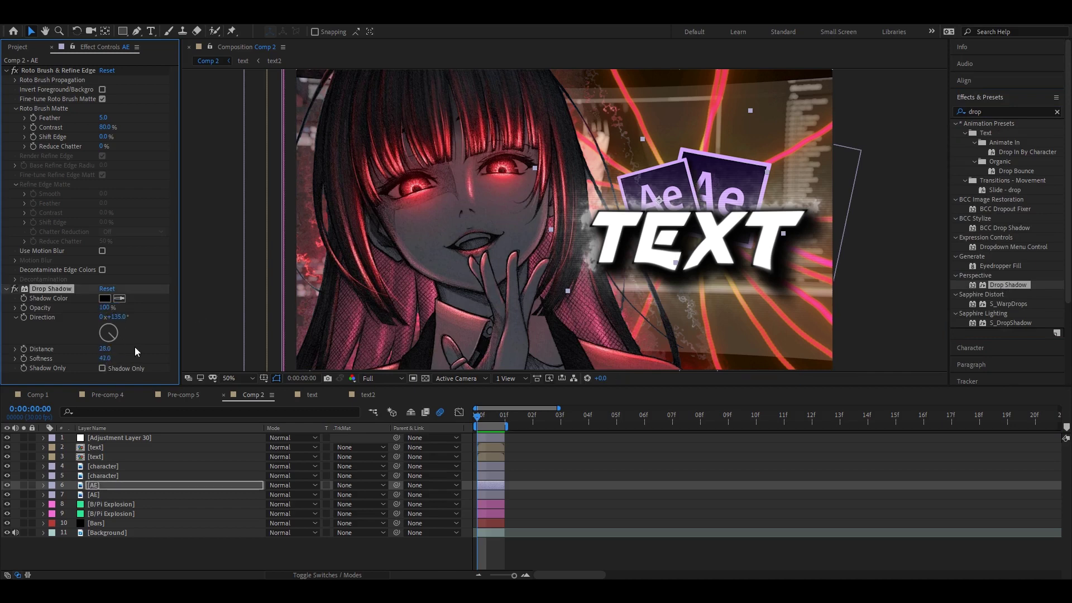
click(52, 292)
click(499, 493)
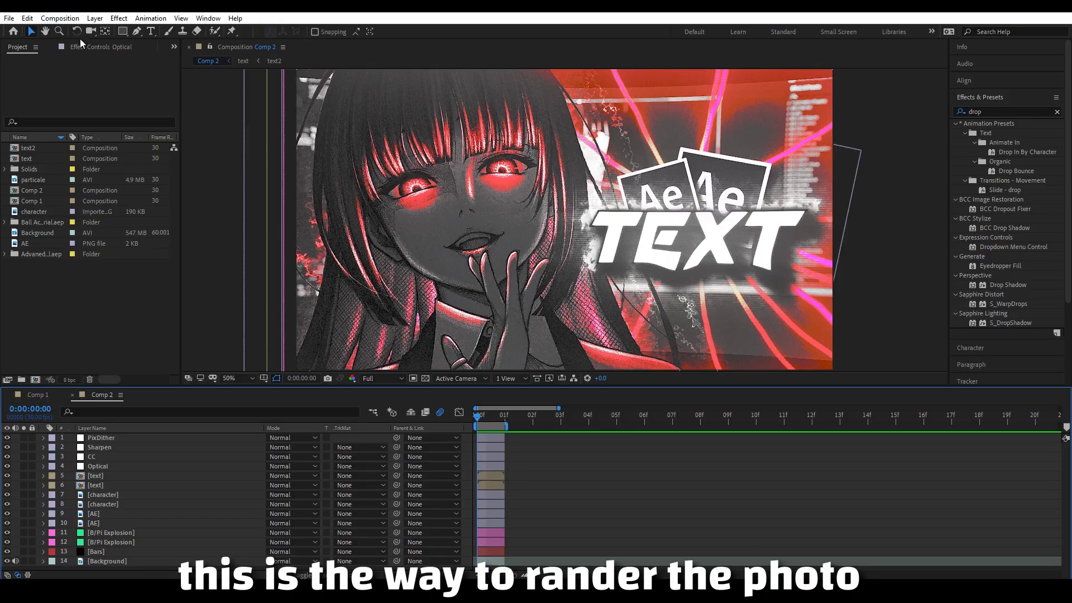
Send Comp 2 to the Render Queue and change its Lossless output module to PNG Sequence
click(69, 20)
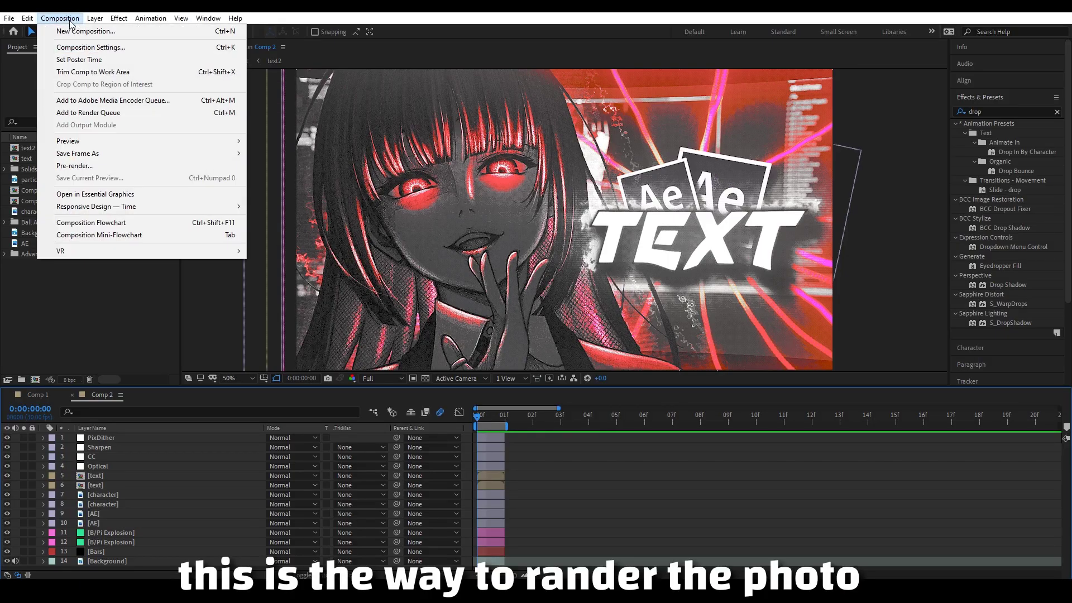
click(86, 112)
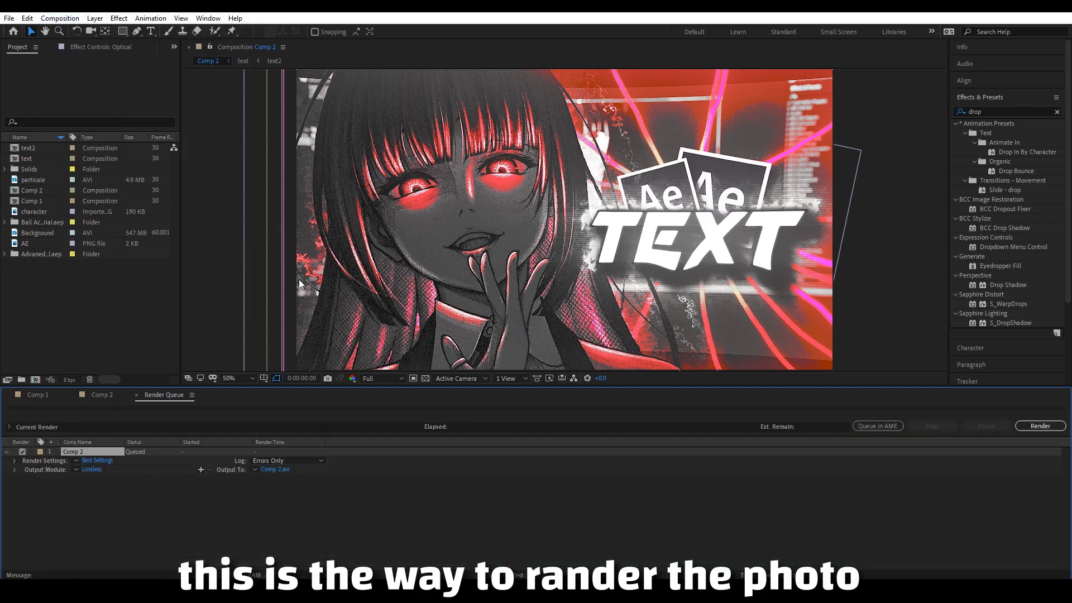
click(96, 471)
click(108, 66)
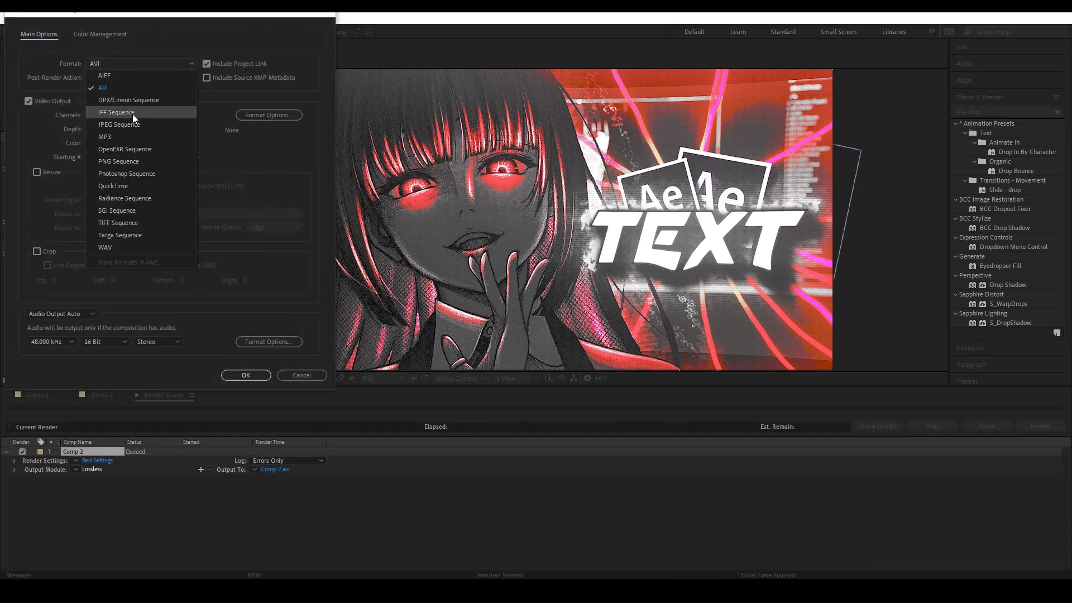
click(130, 160)
click(246, 374)
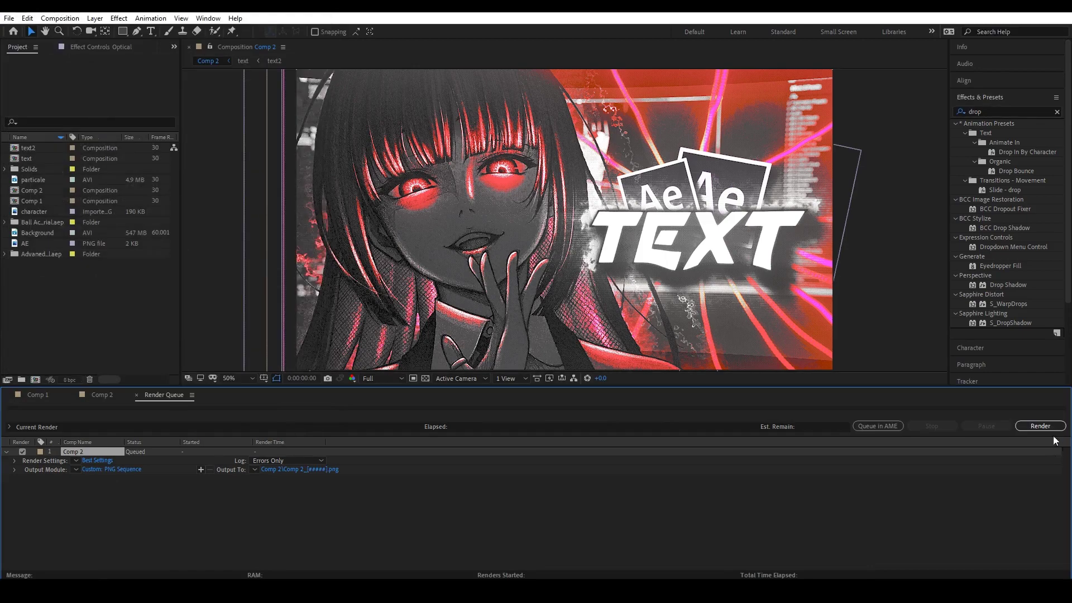